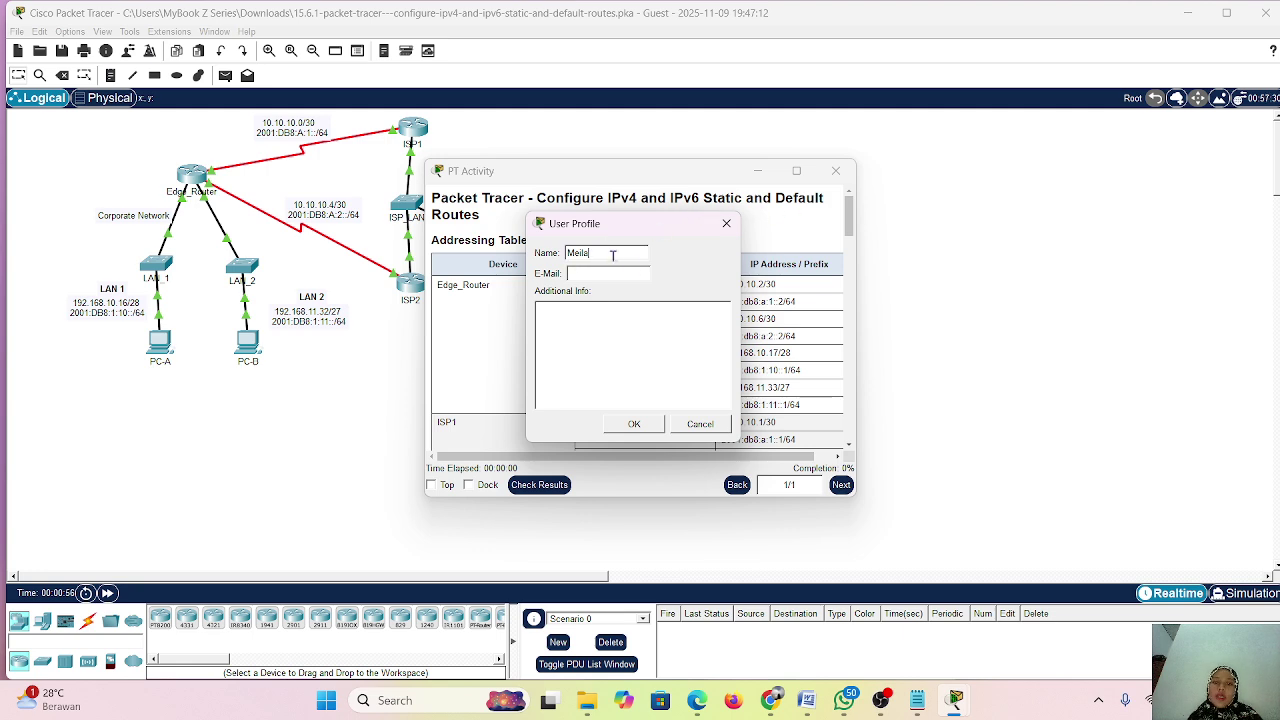
- Confirm the user profile with the entered name and move the activity instructions window clear of the network topology
left_click(637, 422)
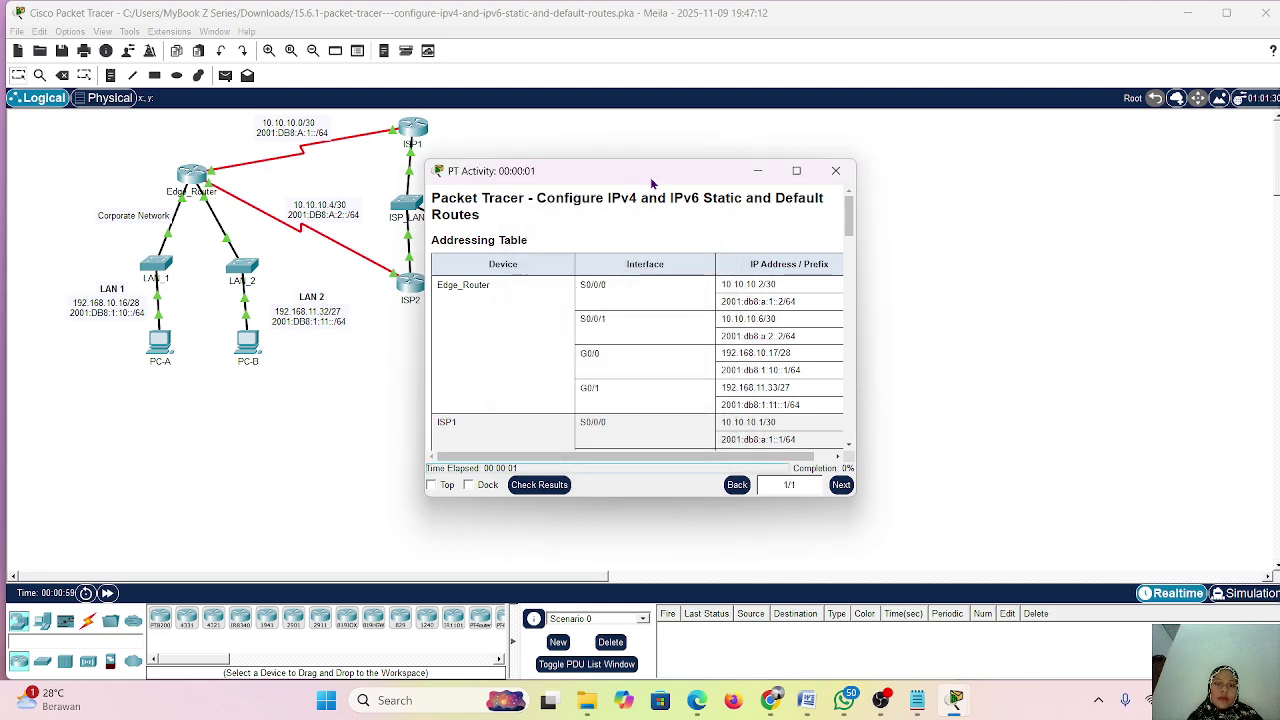
left_click_drag(662, 178, 758, 126)
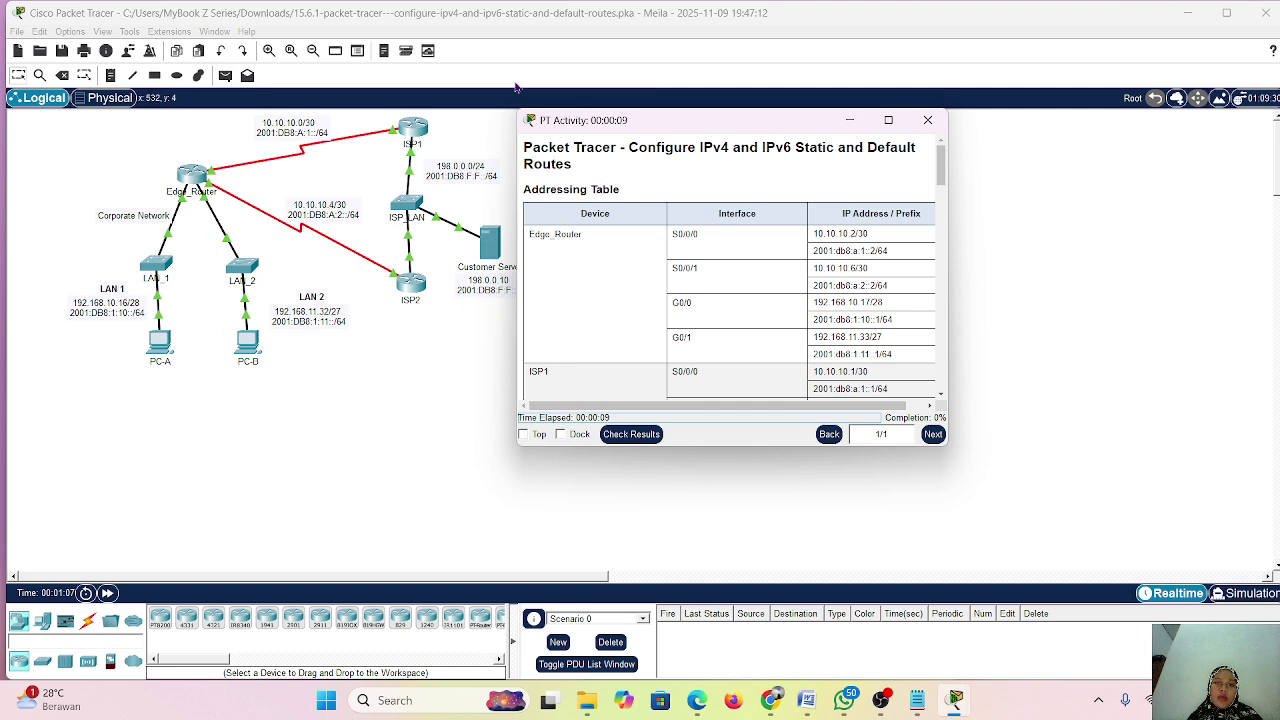
- Read through the activity's addressing table, objectives and the instructions for the IPv4 and IPv6 static and default routes
scroll(695, 335, "down", 2)
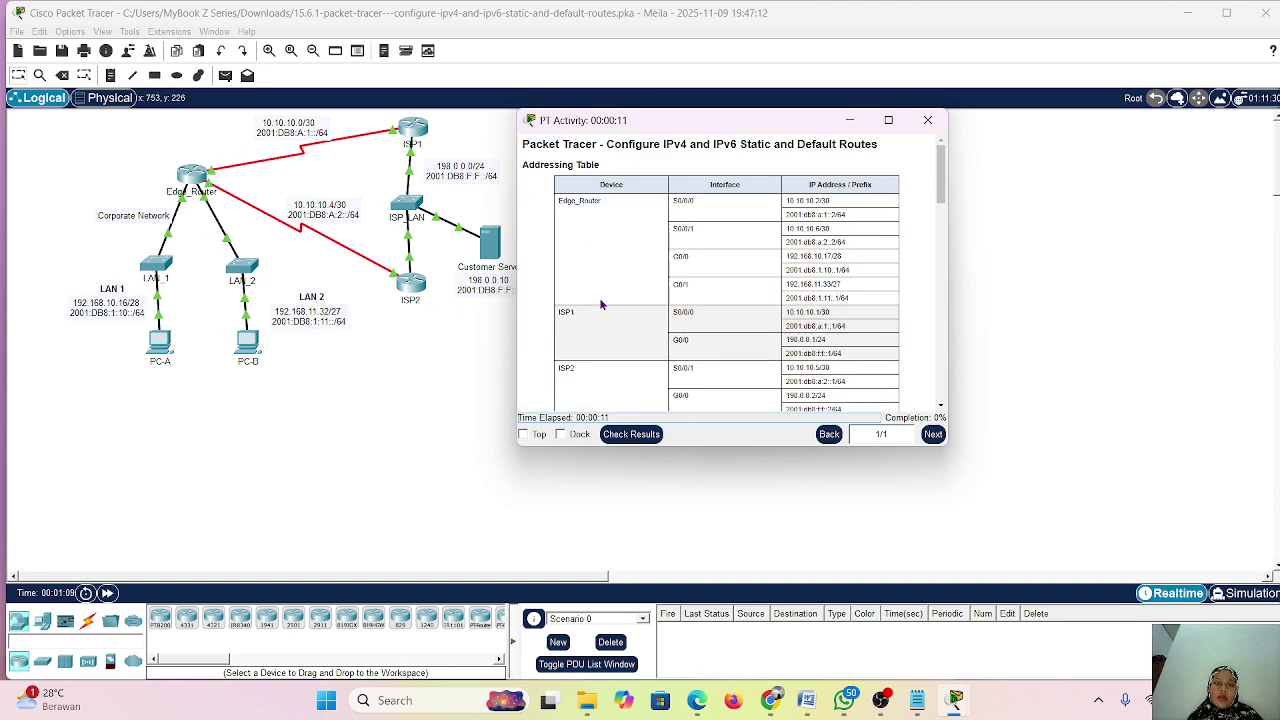
scroll(695, 335, "down", 5)
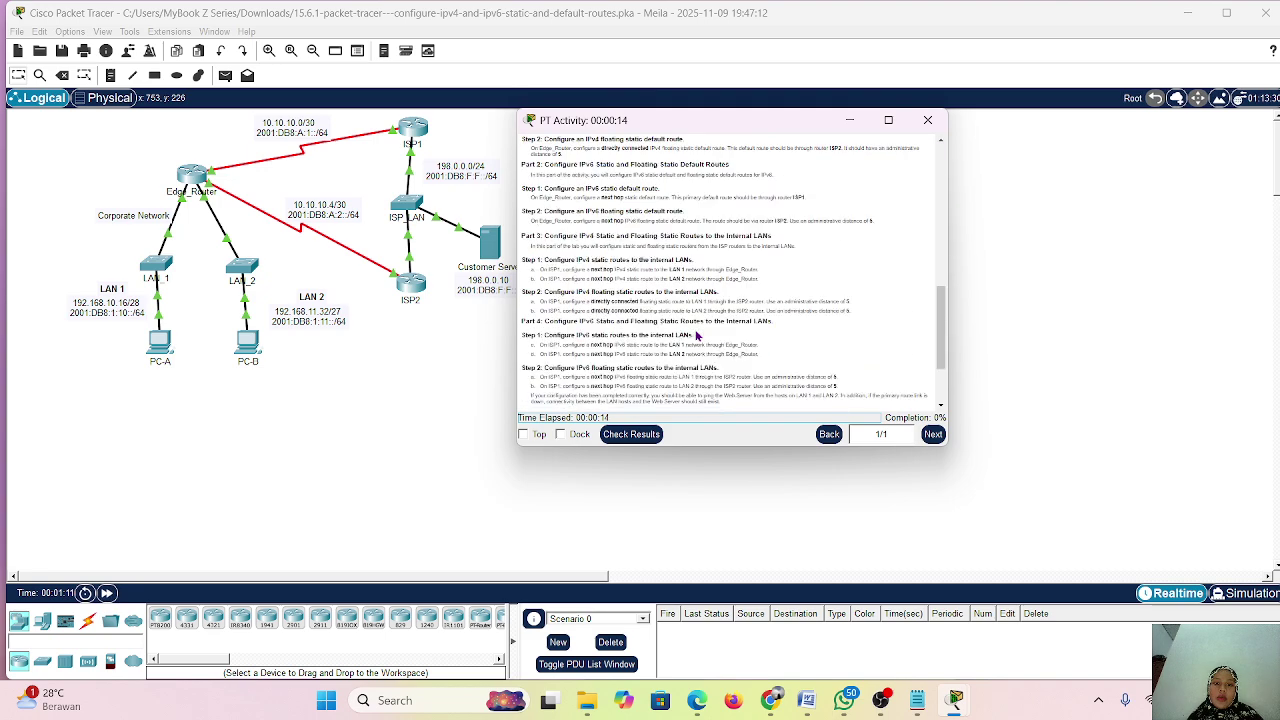
scroll(695, 335, "up", 3)
scroll(697, 336, "down", 1)
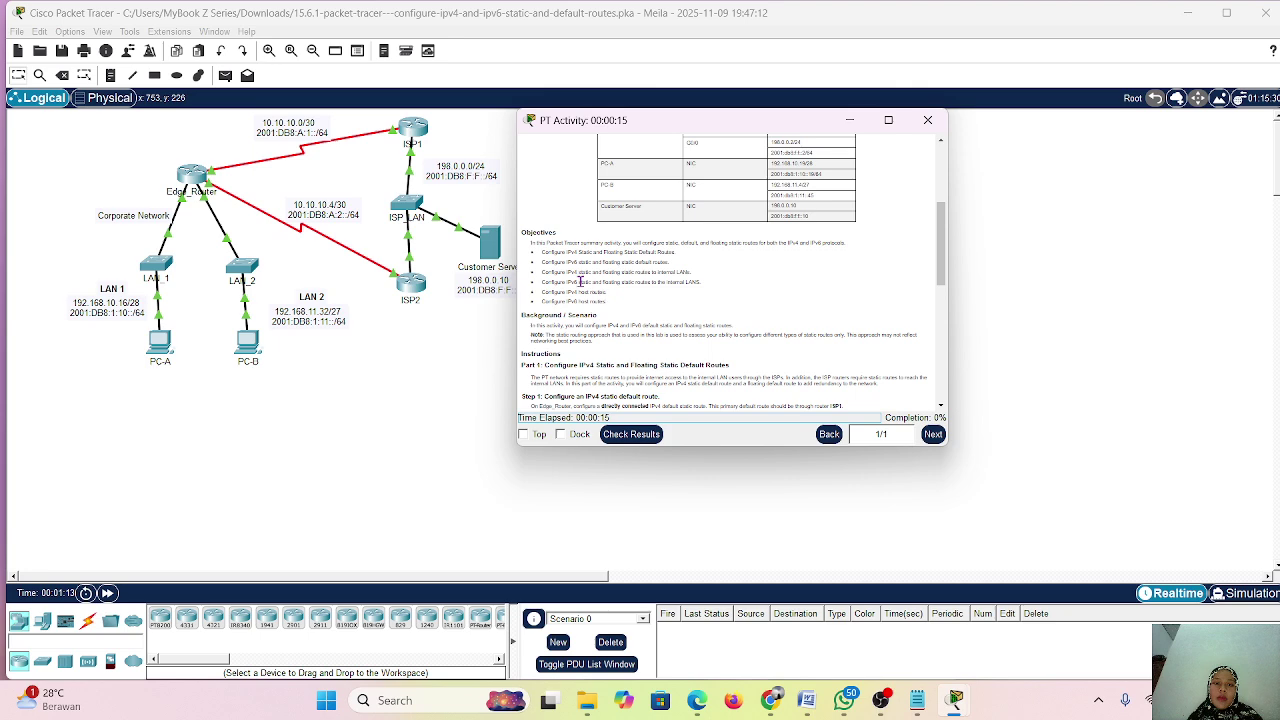
scroll(620, 308, "down", 5)
scroll(580, 282, "up", 6)
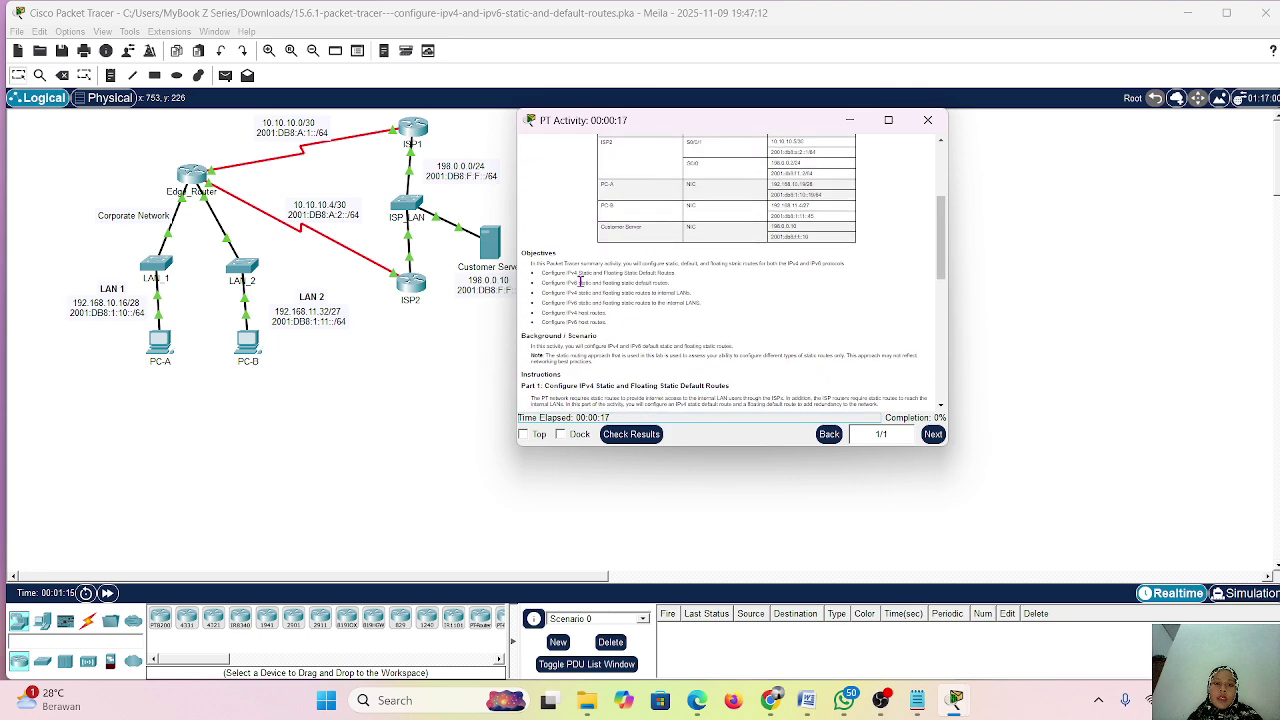
scroll(578, 281, "down", 1)
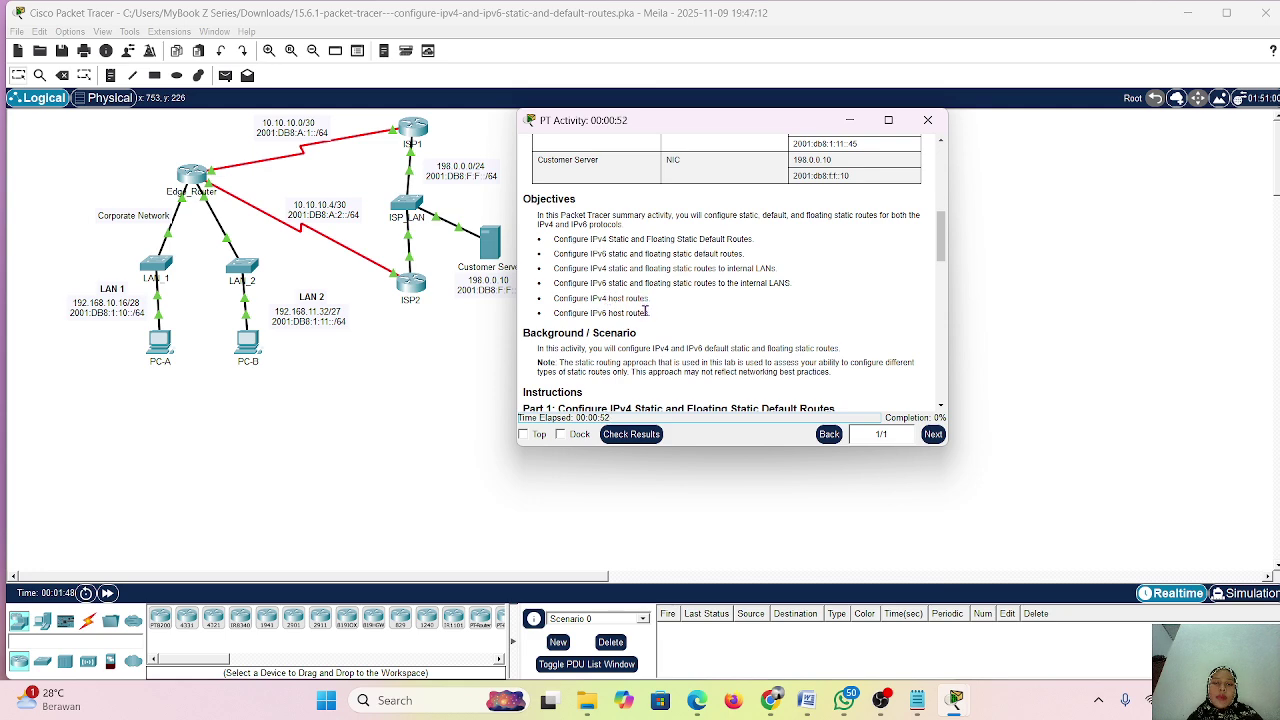
scroll(790, 312, "down", 1)
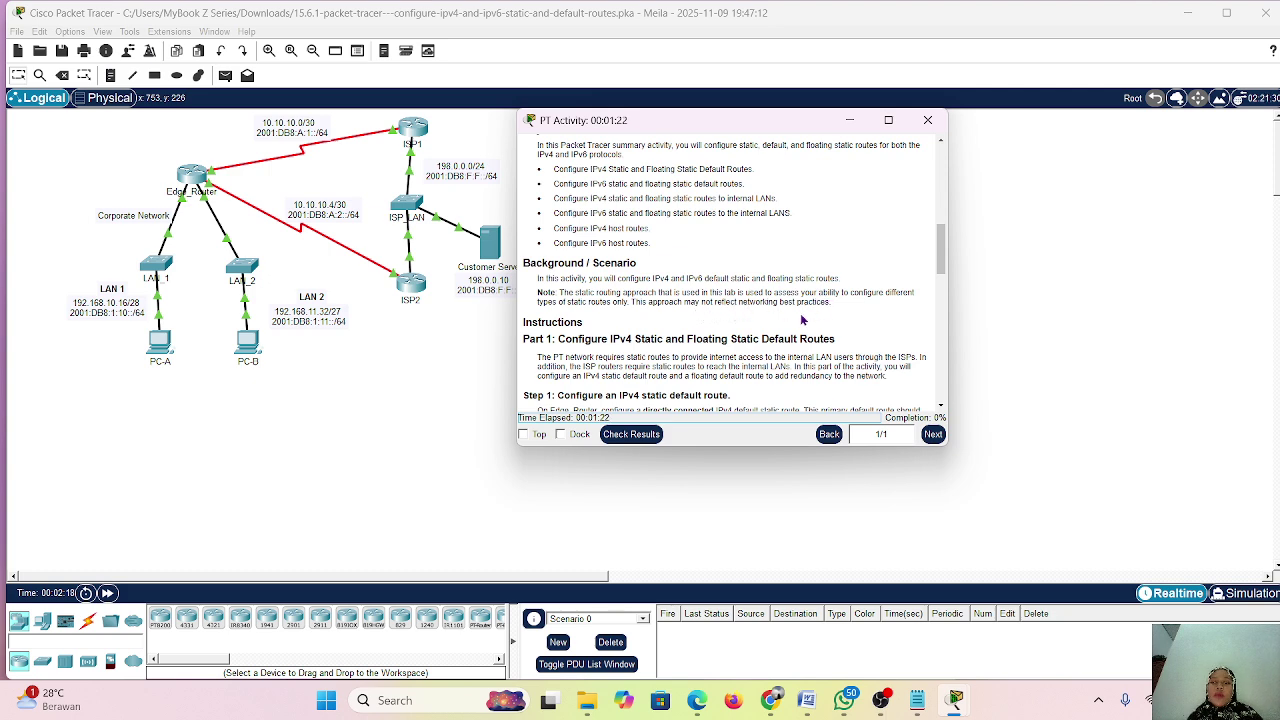
scroll(726, 342, "down", 3)
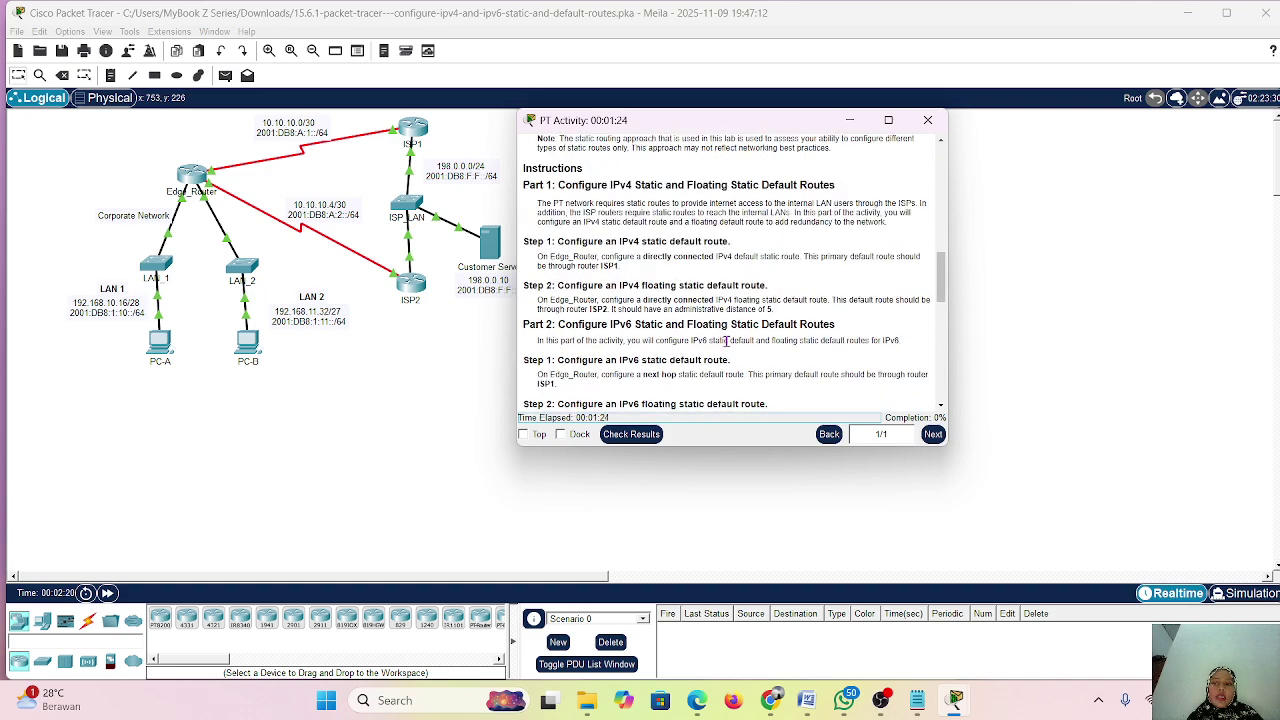
scroll(726, 342, "down", 8)
scroll(726, 342, "up", 15)
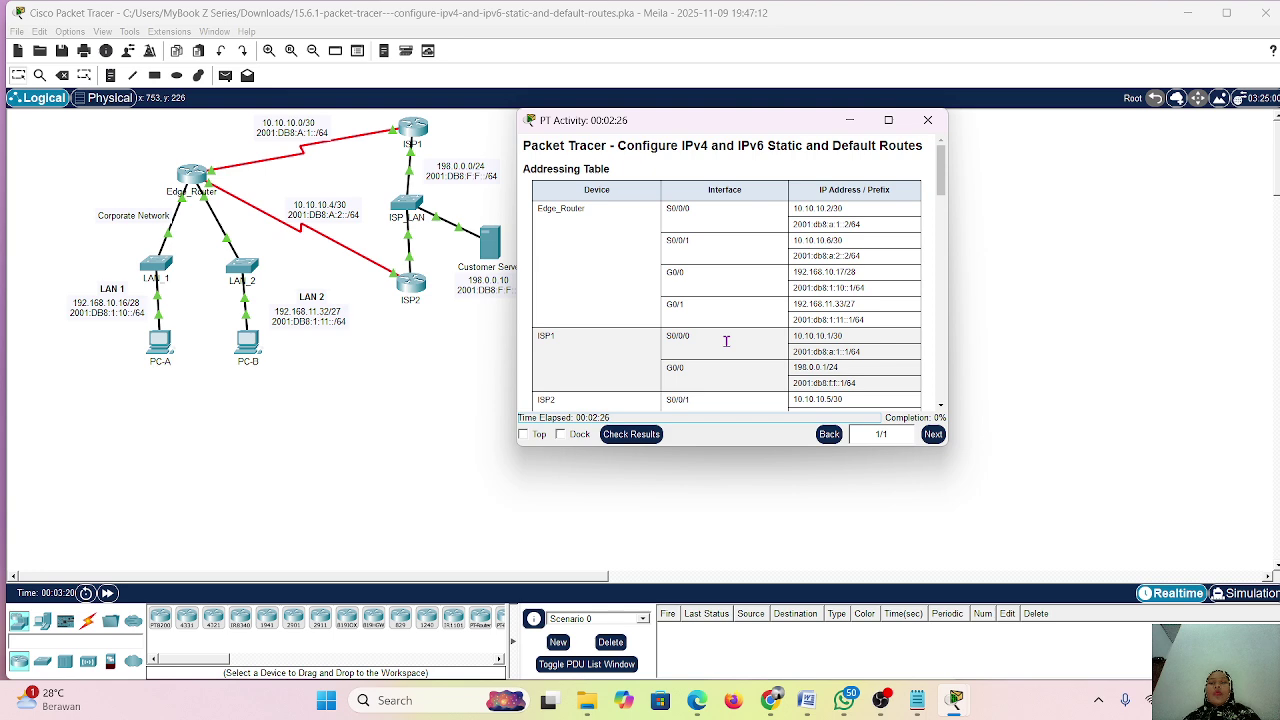
scroll(726, 341, "down", 10)
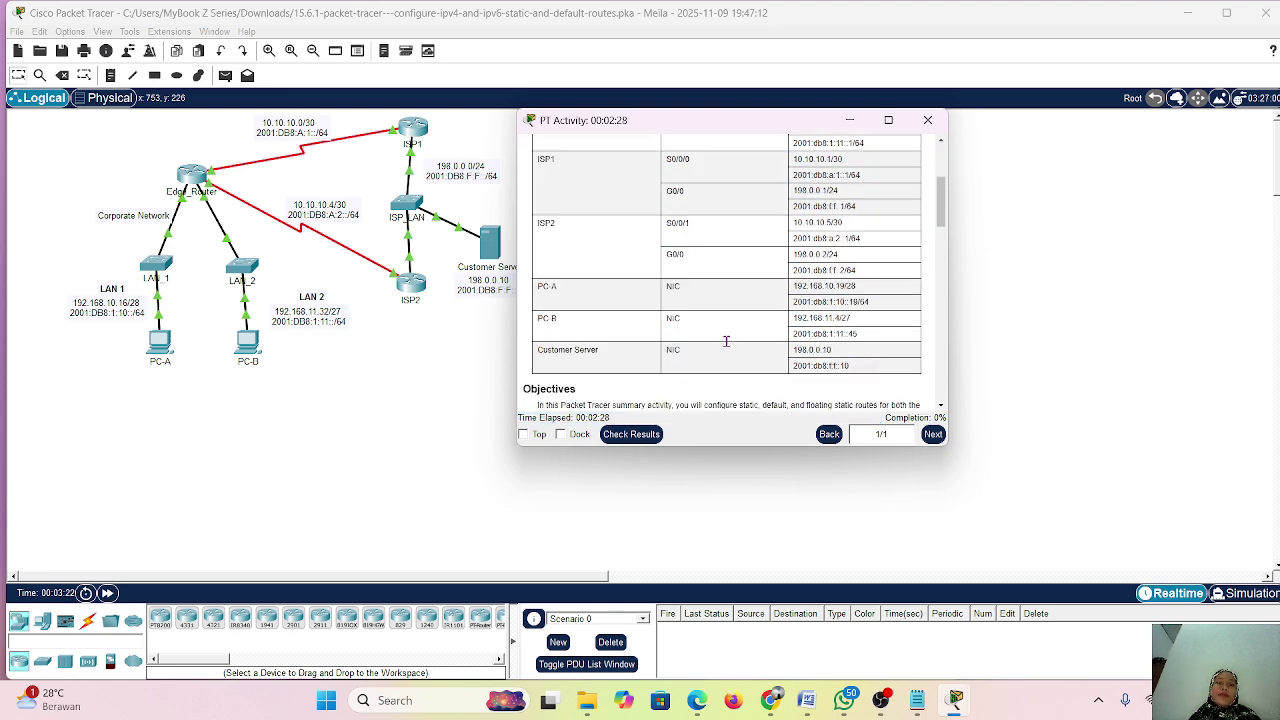
scroll(727, 347, "down", 1)
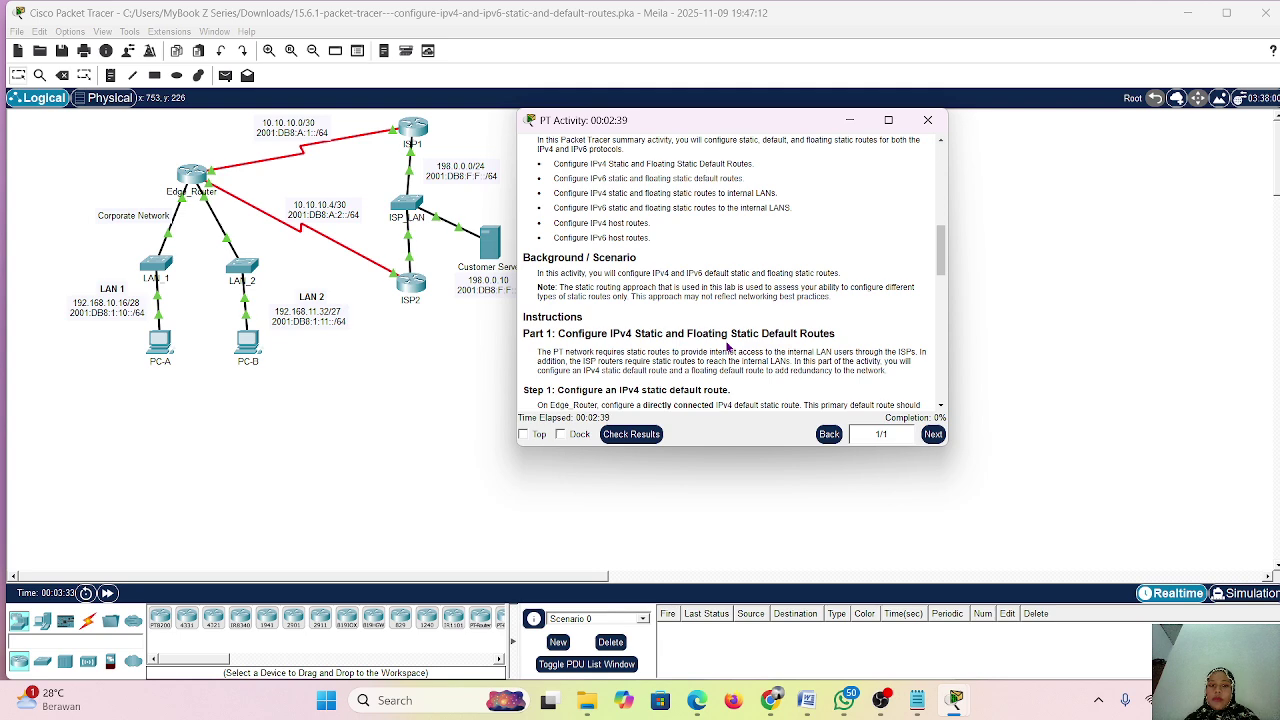
- Review PC-A's IPv4 and IPv6 address configuration and minimise its window
left_click(157, 342)
left_click(157, 342)
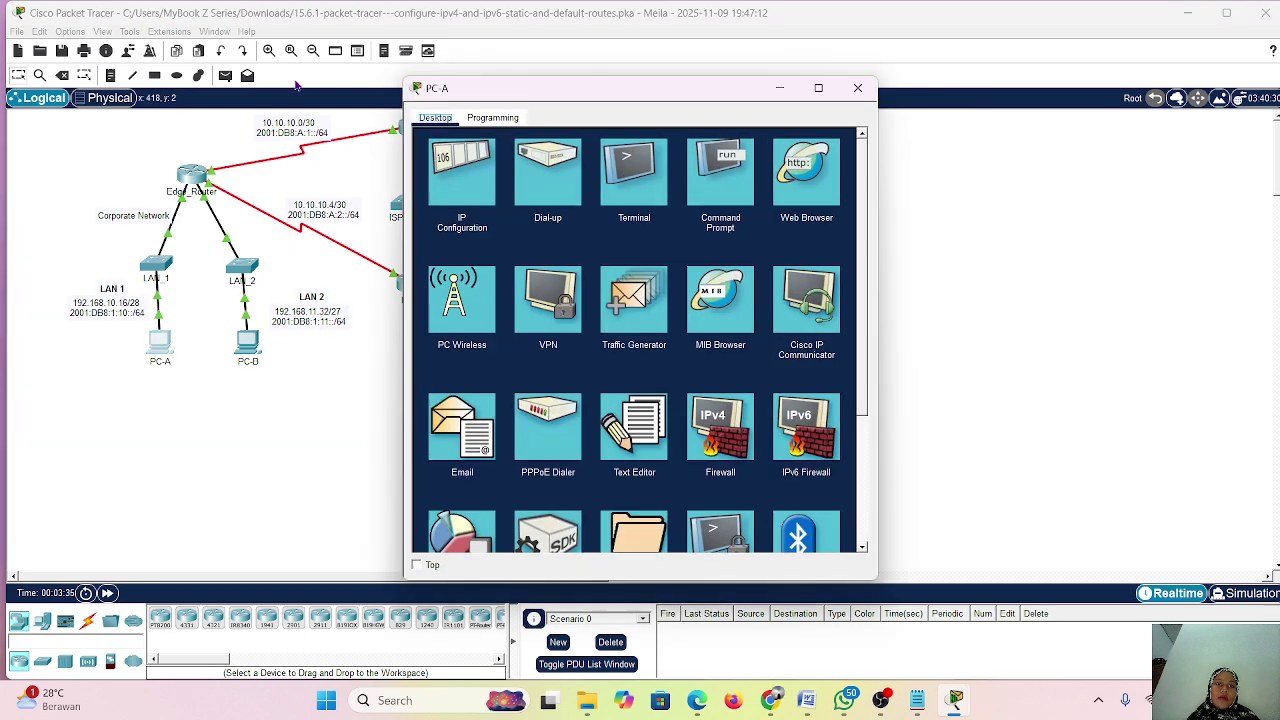
left_click(463, 172)
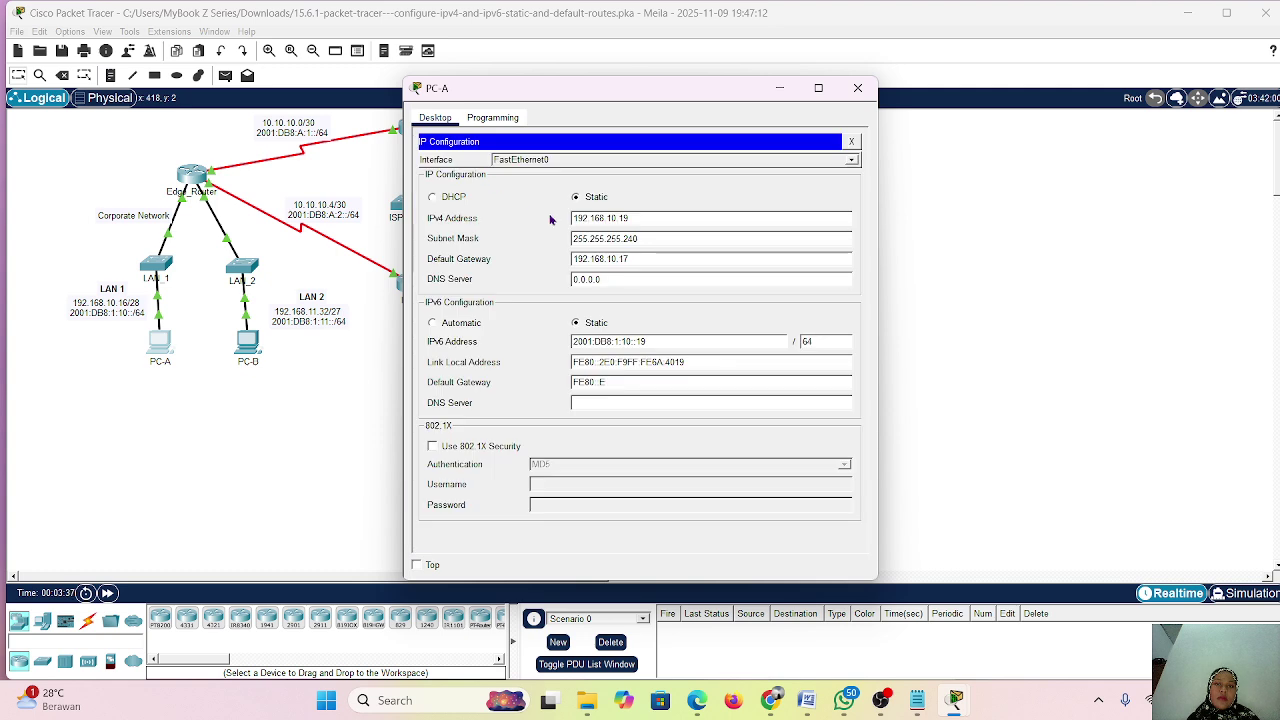
left_click(780, 88)
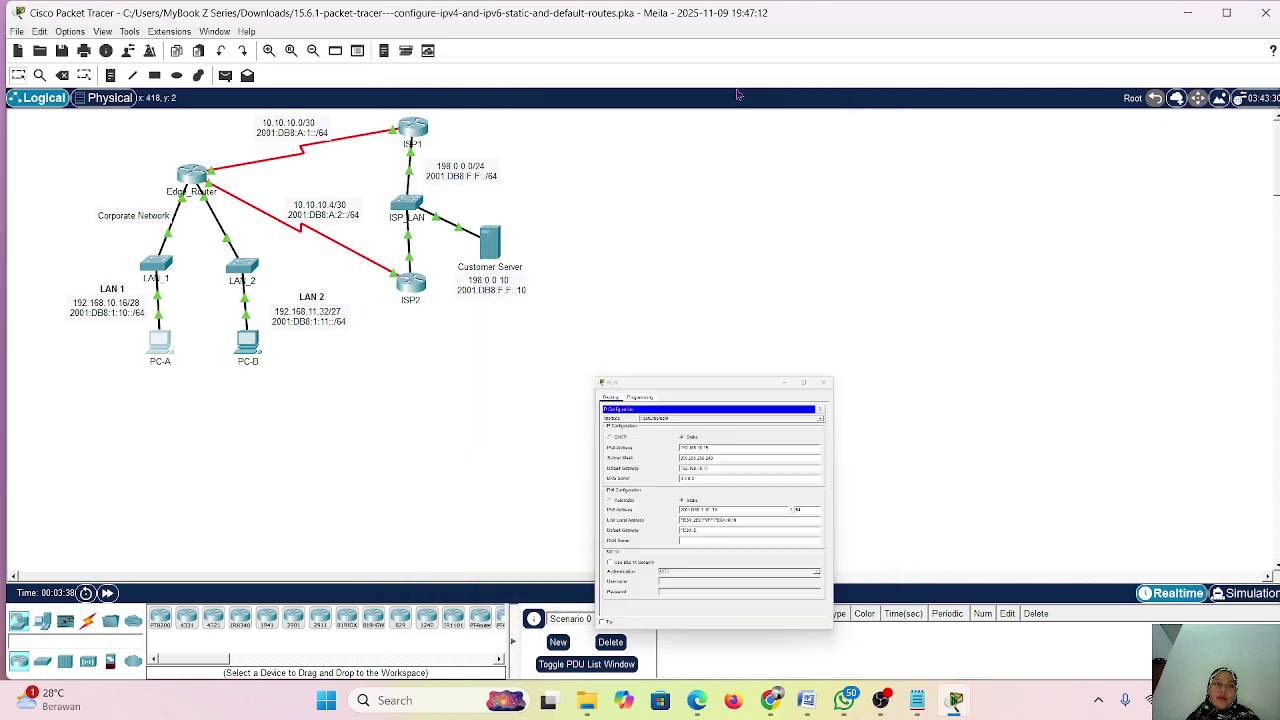
- Open the command line of Edge_Router and enter global configuration mode with ena and conf t
left_click(190, 173)
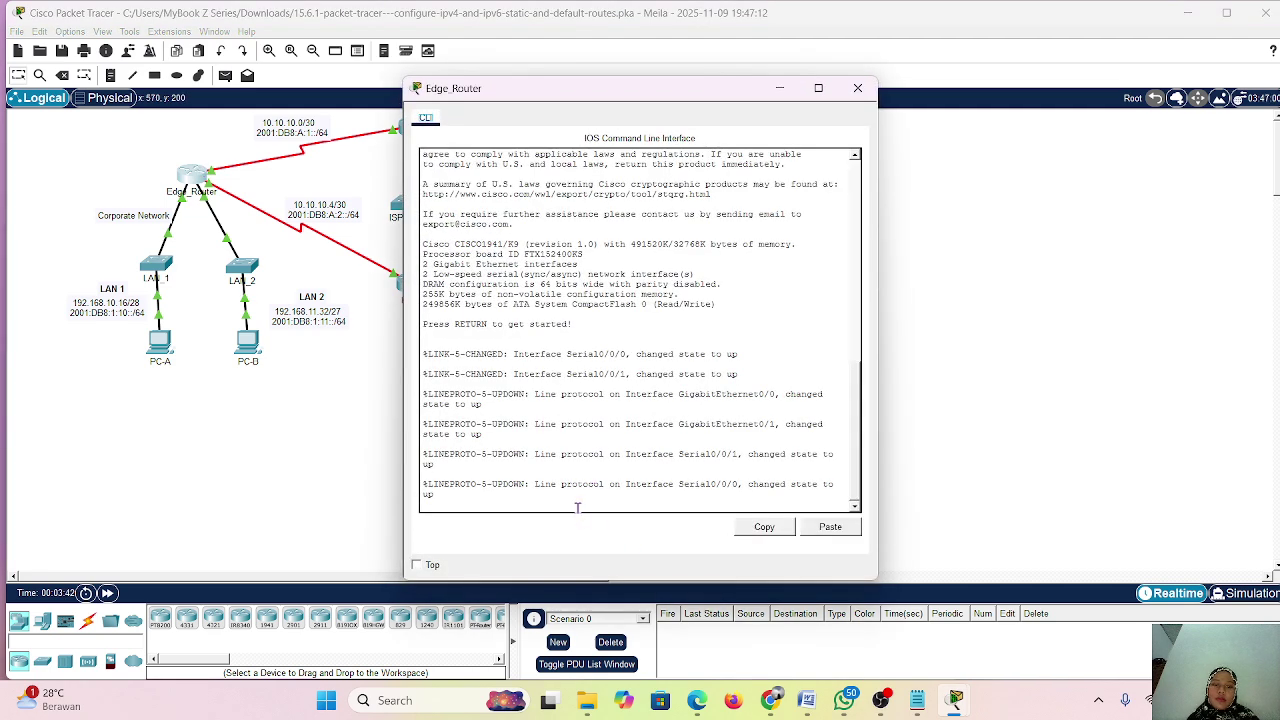
key("Return")
key("Return")
key("Return")
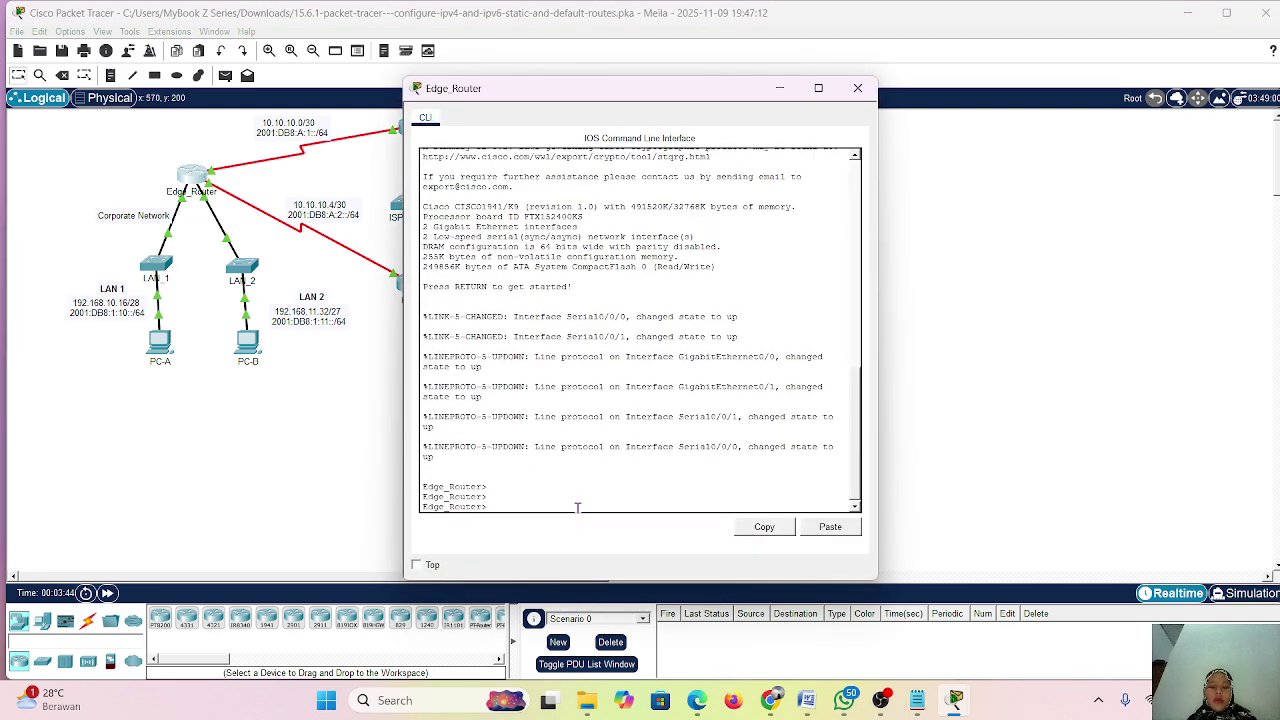
type("ena")
key("Return")
type("con")
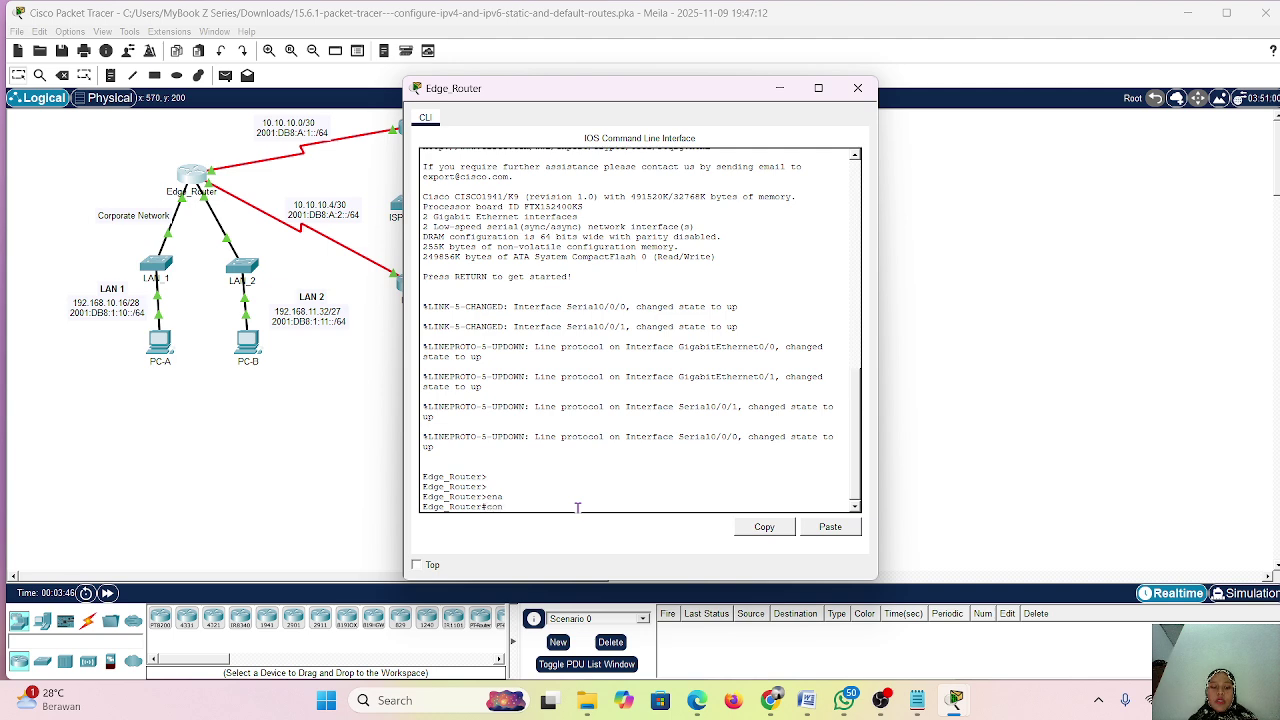
type("f t")
key("Return")
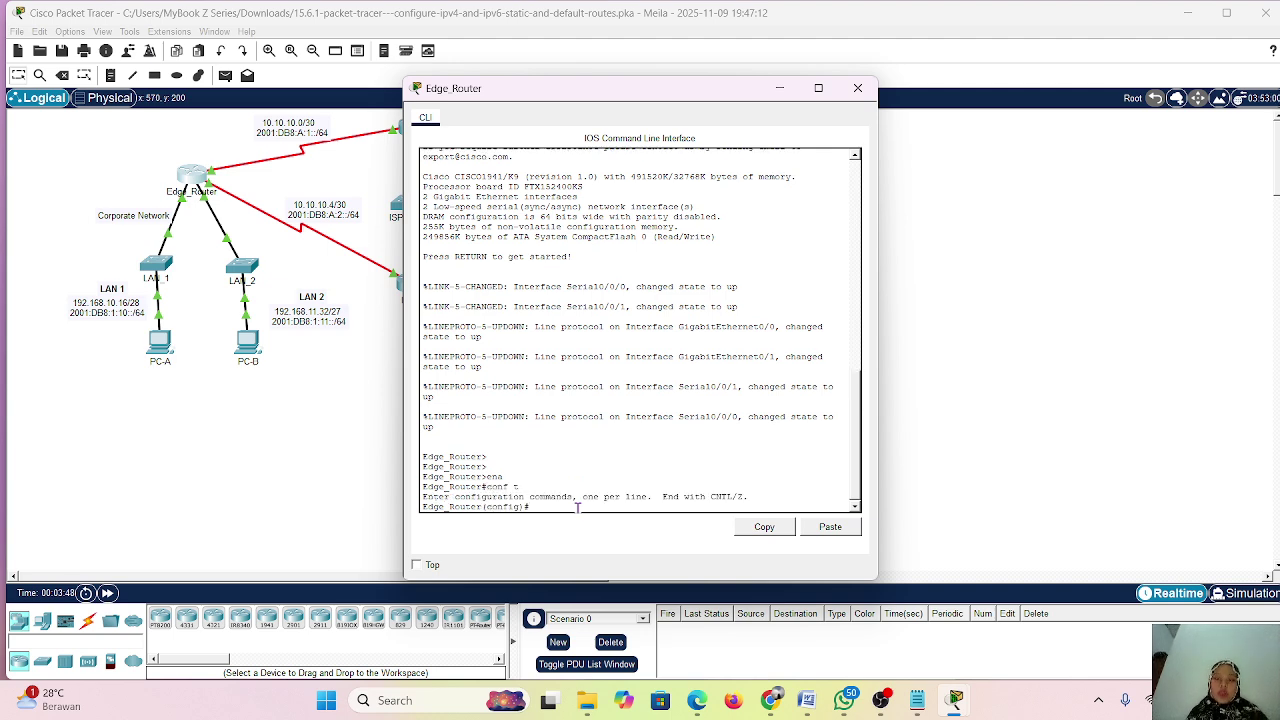
- Copy the IPv4 default route "ip route 0.0.0.0 0.0.0.0 s0/0/0" from the Notepad notes and run it on Edge_Router
left_click(917, 700)
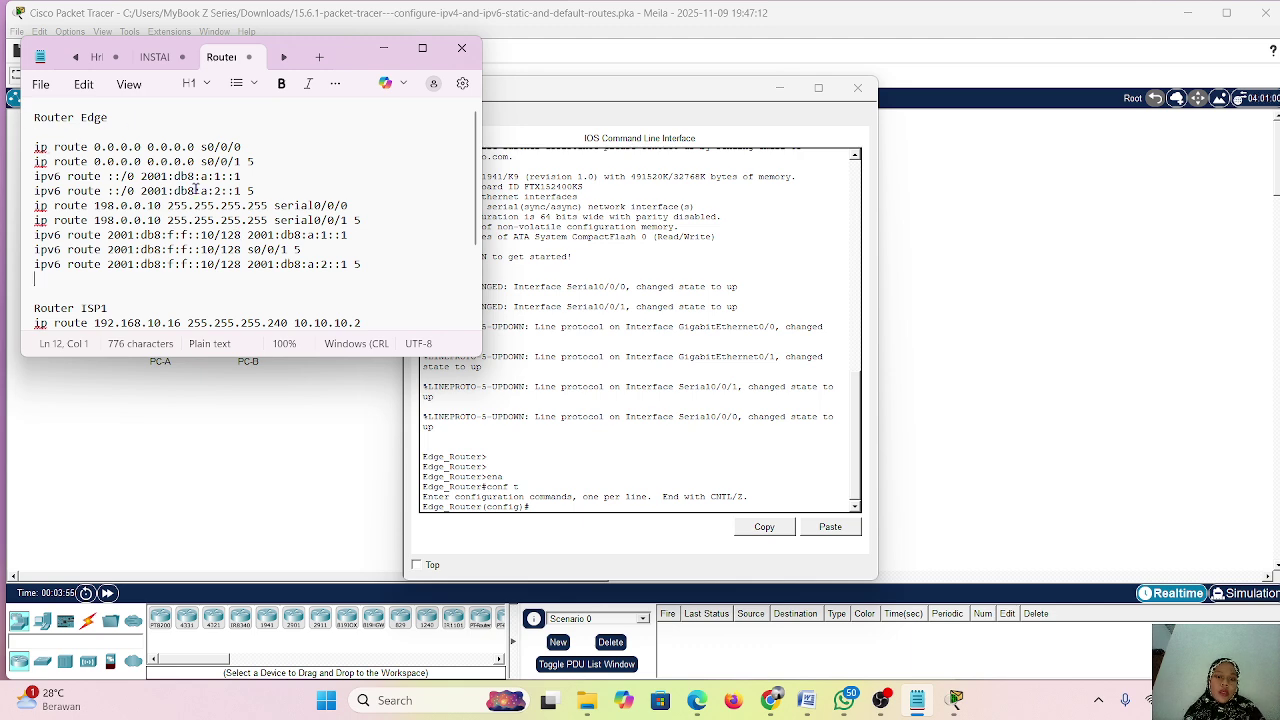
triple_click(78, 153)
key("ctrl+c")
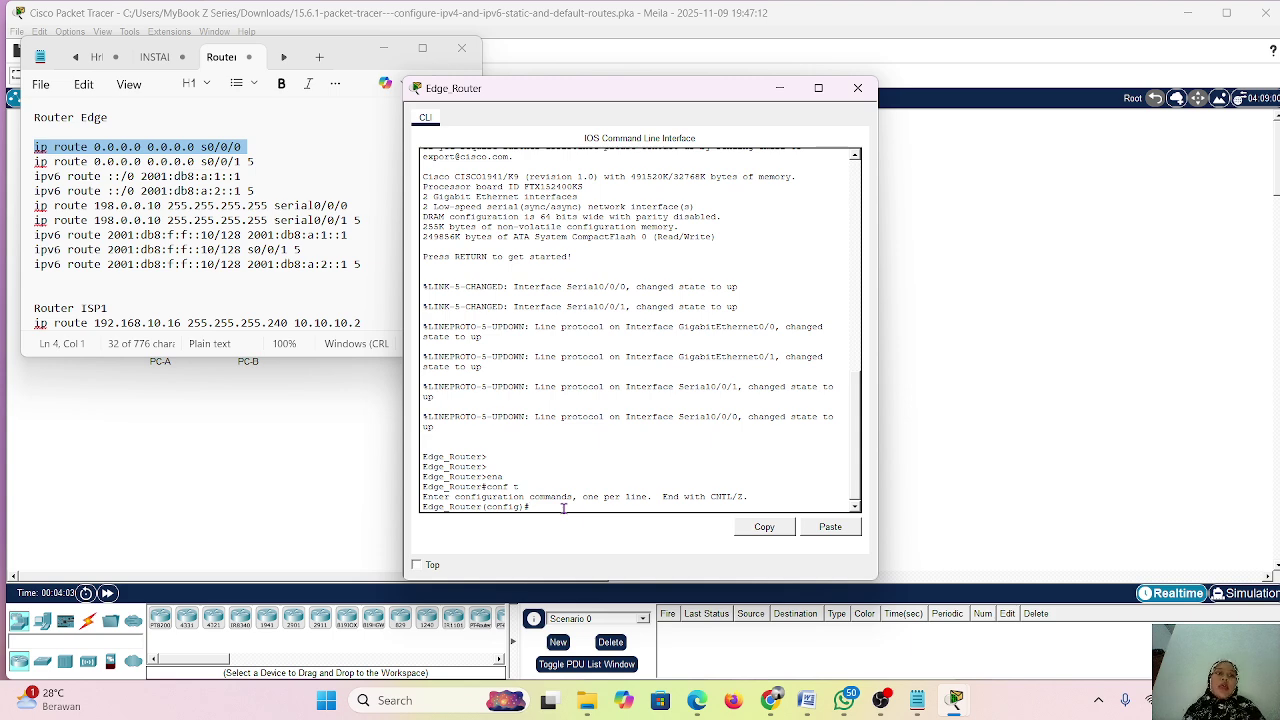
right_click(564, 509)
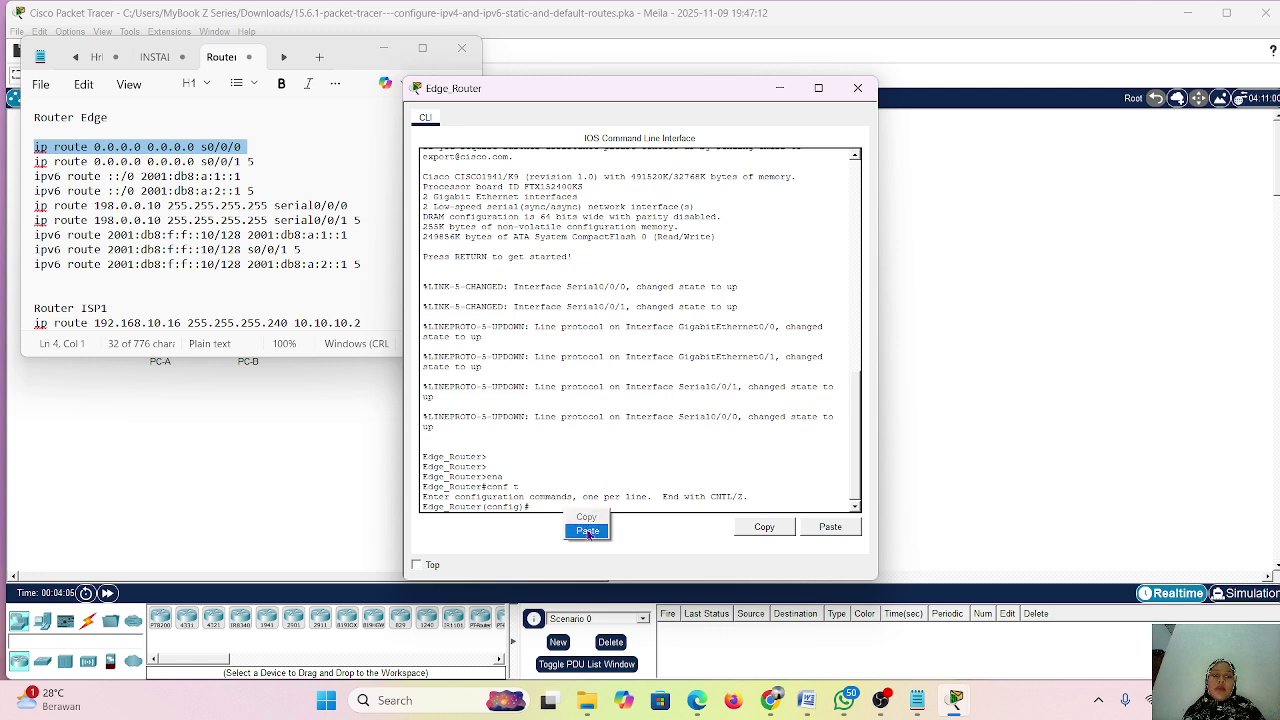
left_click(588, 531)
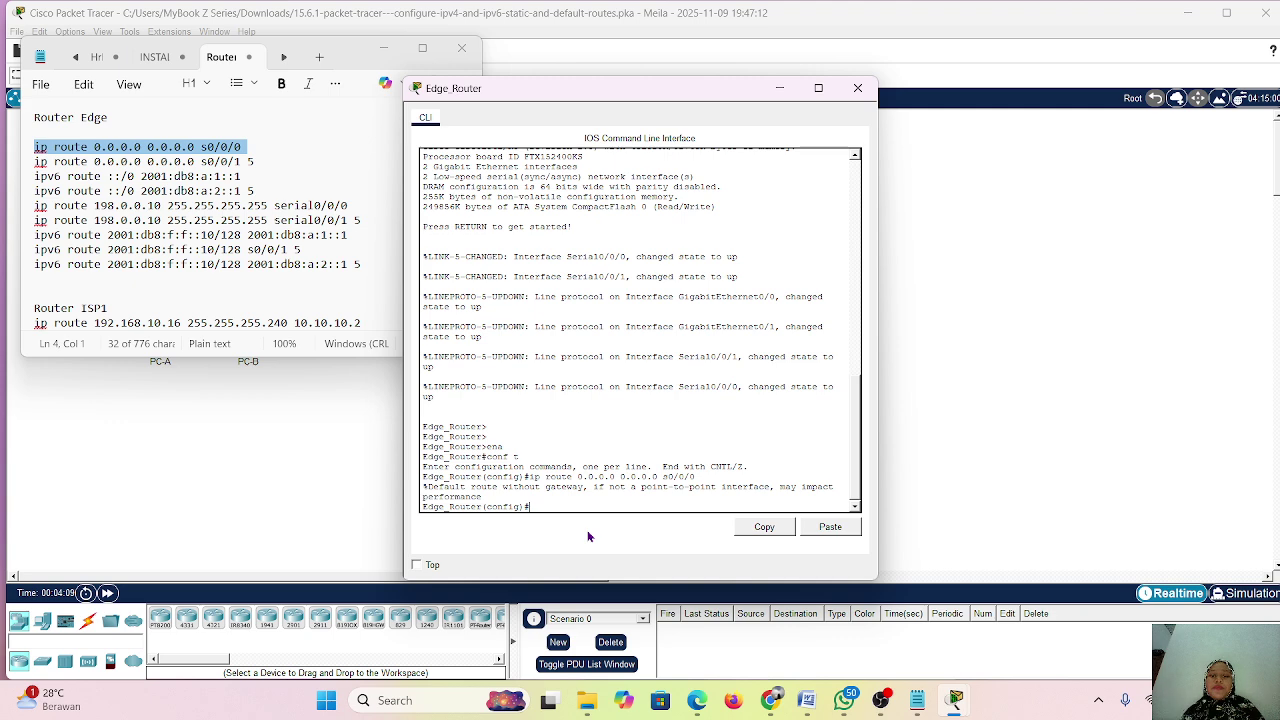
- Arrange the activity instructions and Edge_Router windows beside the route notes, and keep the Edge_Router window always on top
mouse_move(946, 706)
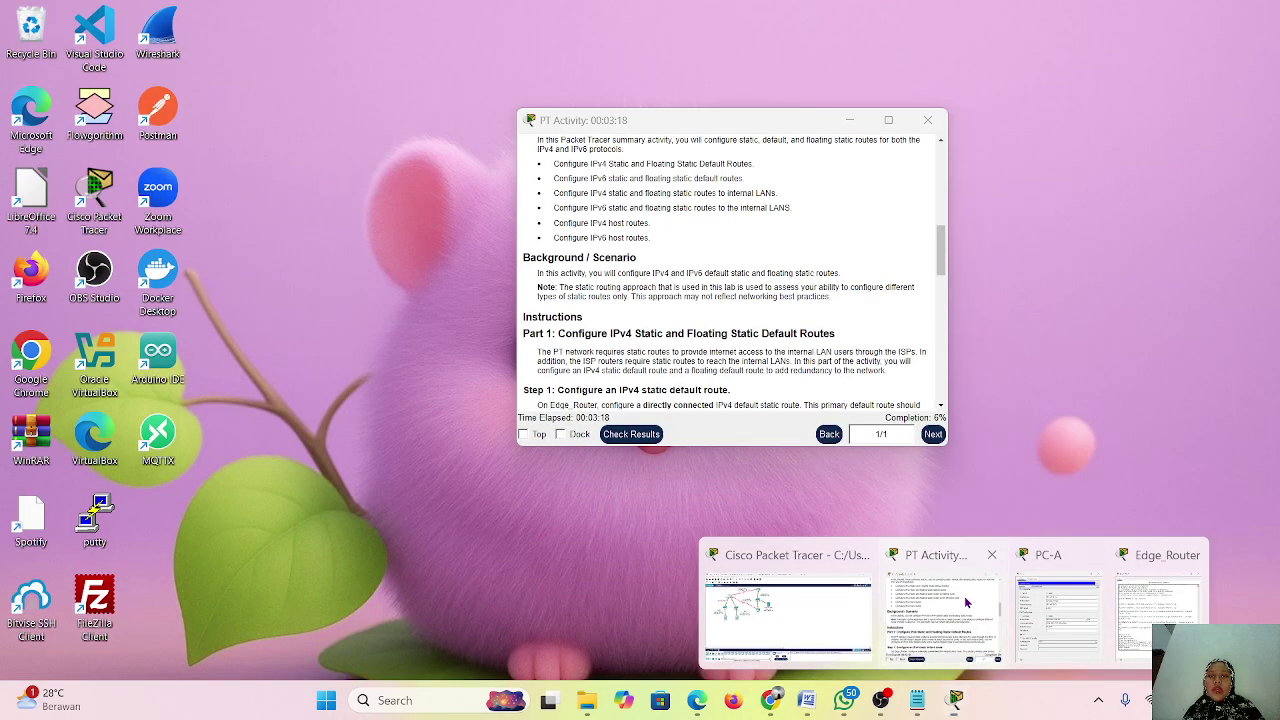
left_click(963, 550)
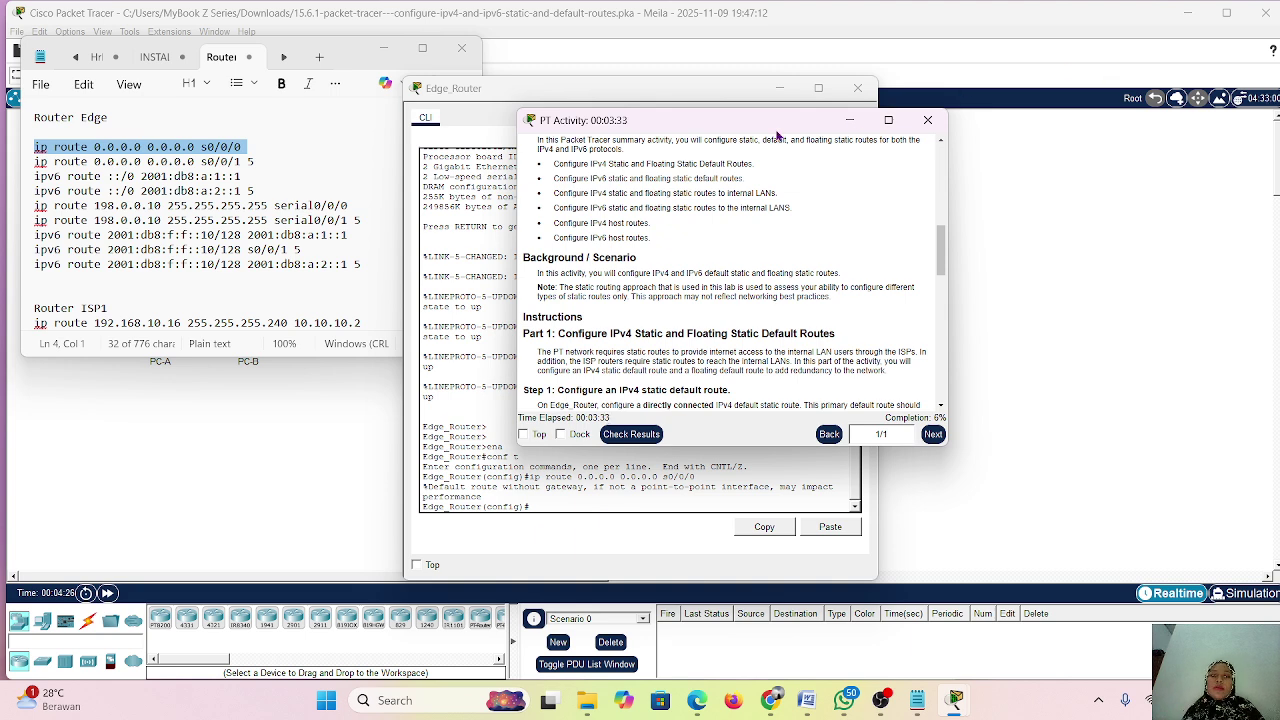
left_click_drag(778, 130, 881, 107)
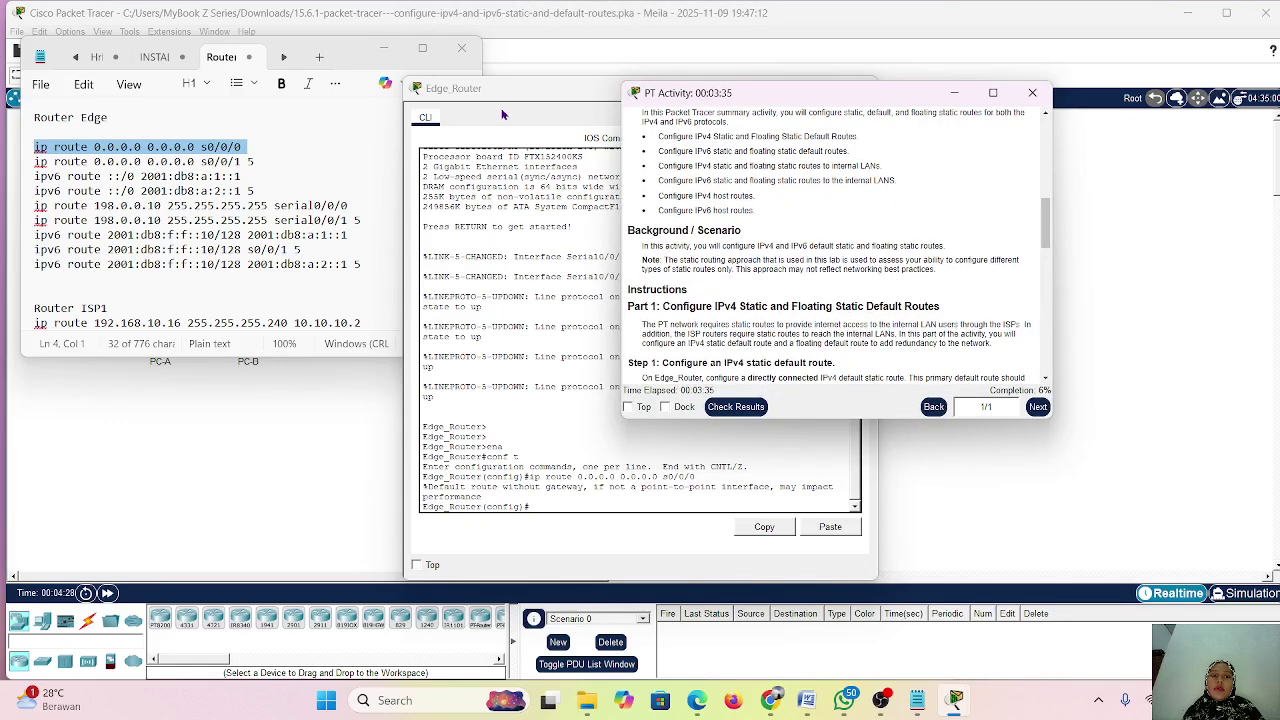
left_click_drag(557, 95, 374, 92)
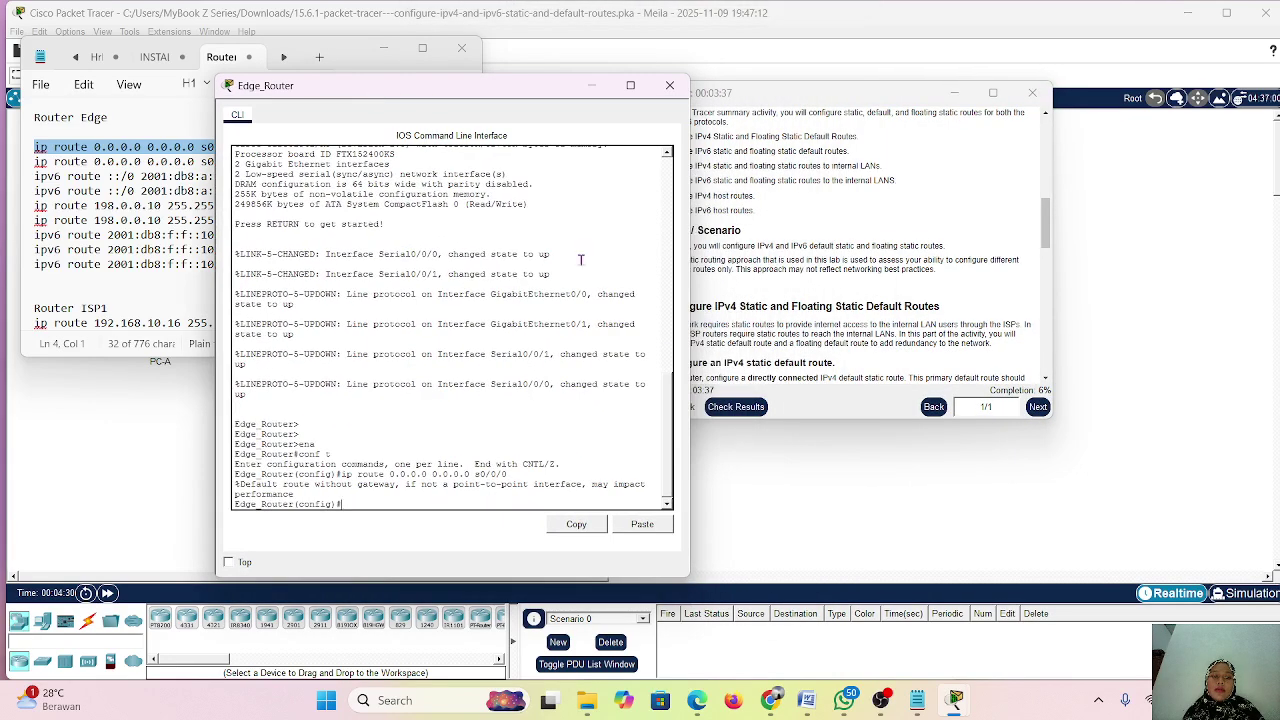
left_click(229, 562)
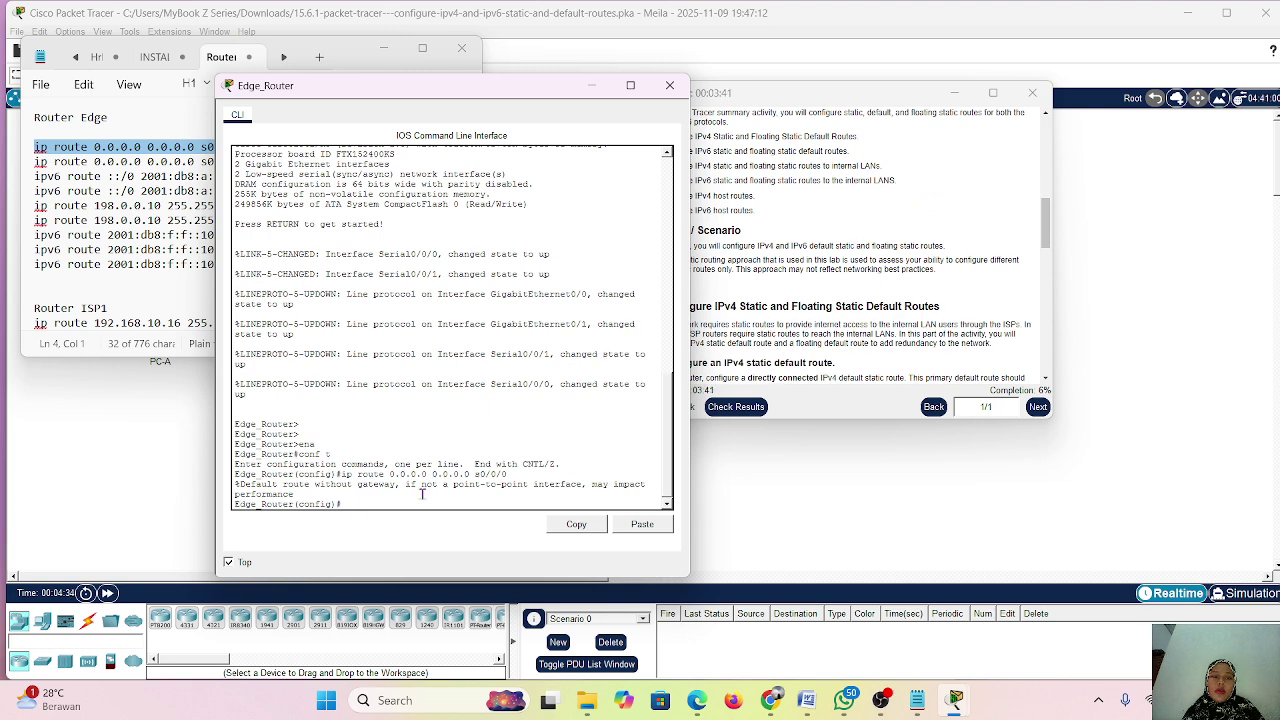
left_click(176, 322)
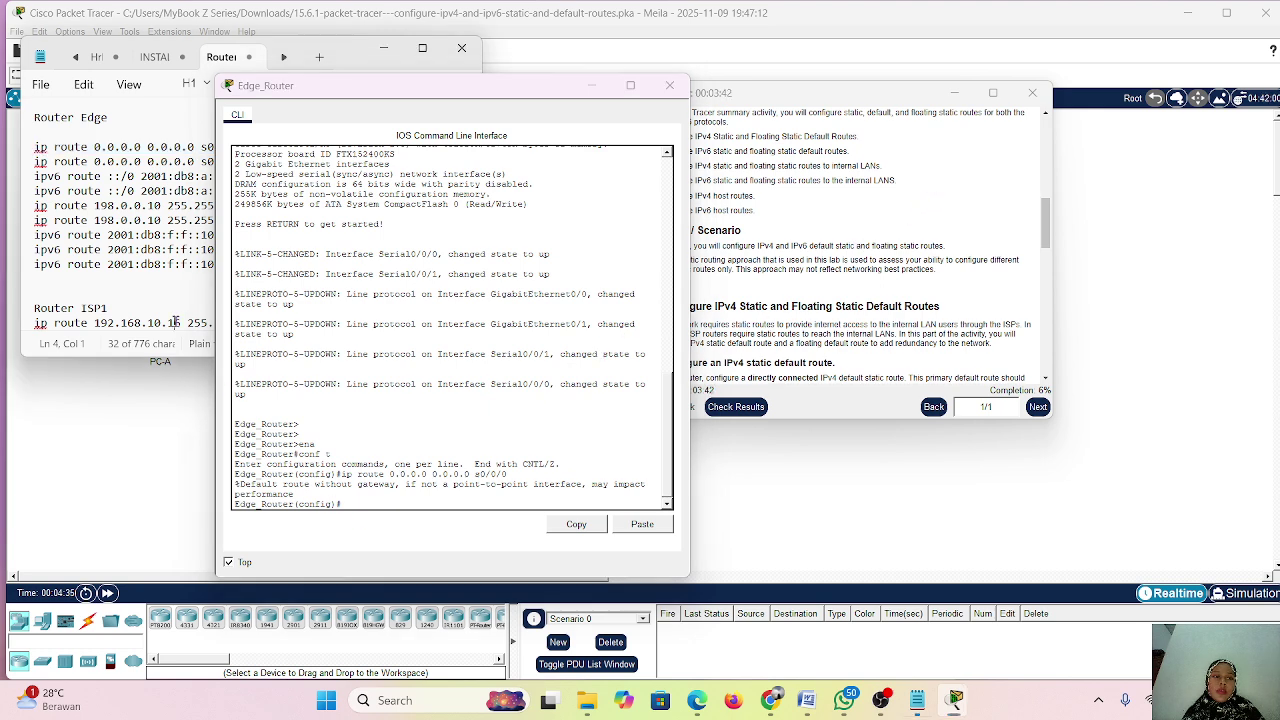
left_click(416, 87)
left_click_drag(416, 87, 542, 93)
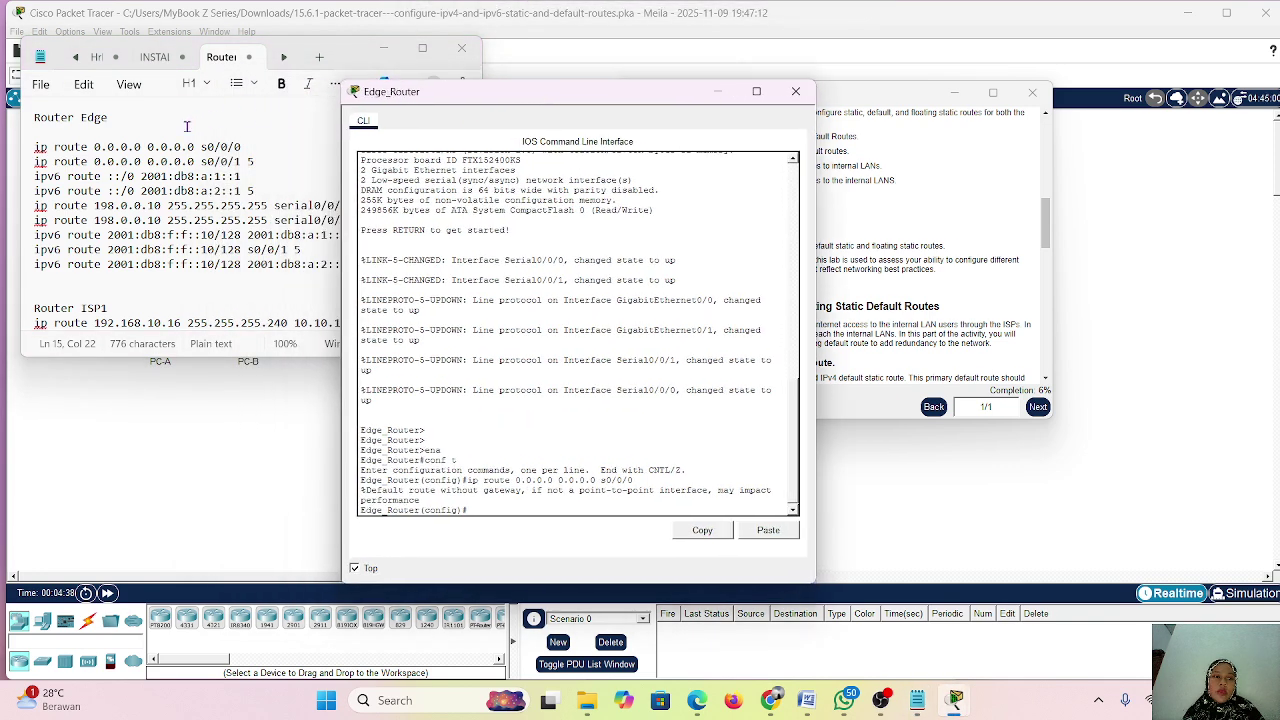
- Copy the floating default route "ip route 0.0.0.0 0.0.0.0 s0/0/1 5" from the notes, run it on Edge_Router and highlight its administrative distance
left_click(176, 162)
double_click(176, 163)
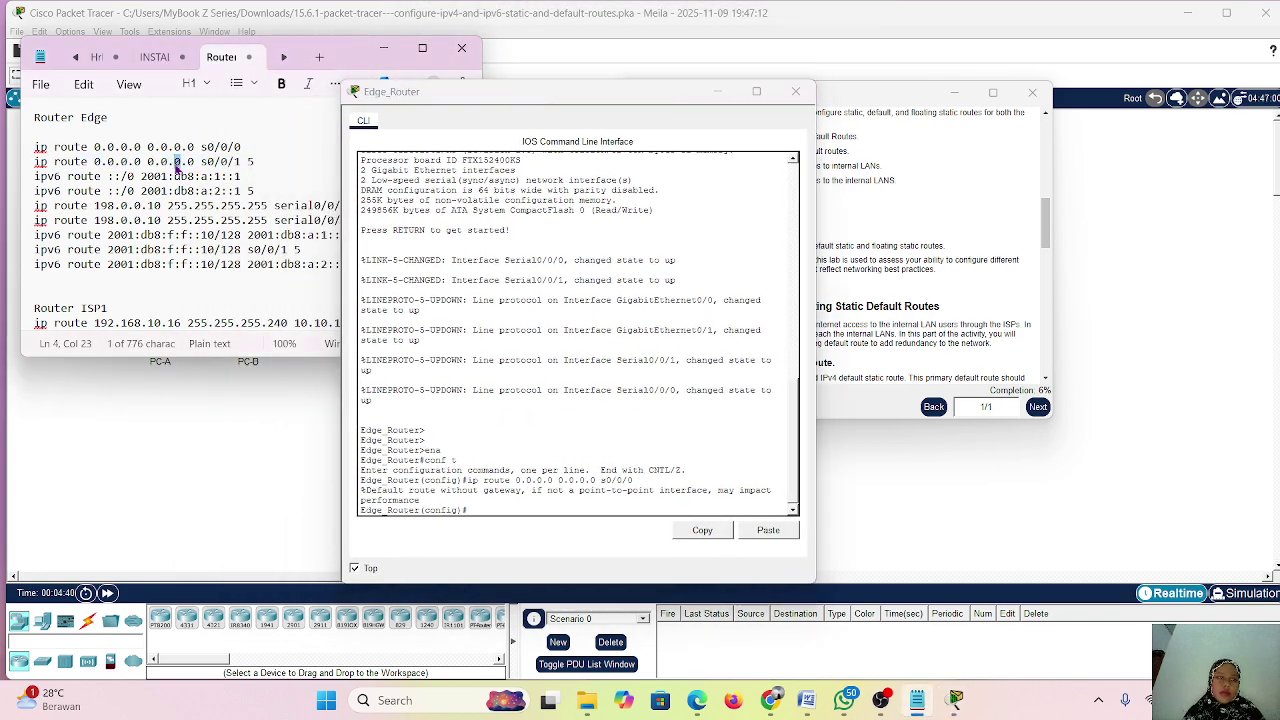
triple_click(176, 163)
key("ctrl+c")
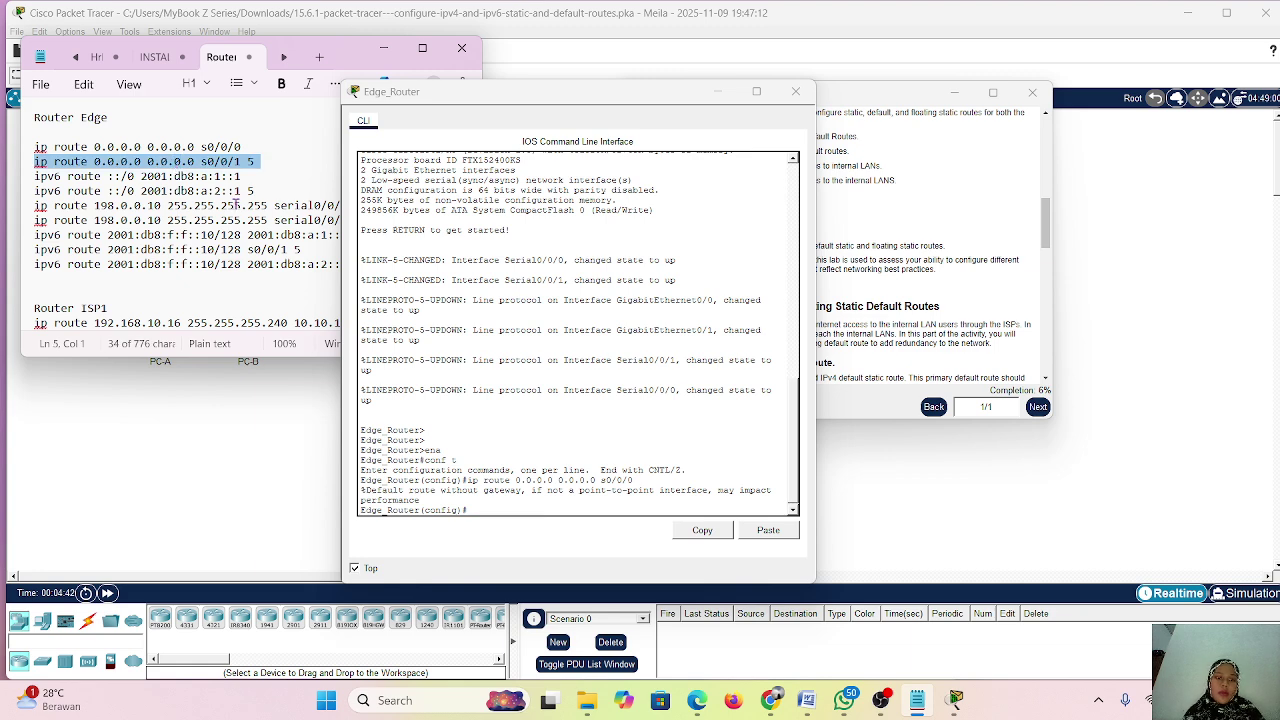
left_click(503, 512)
right_click(503, 512)
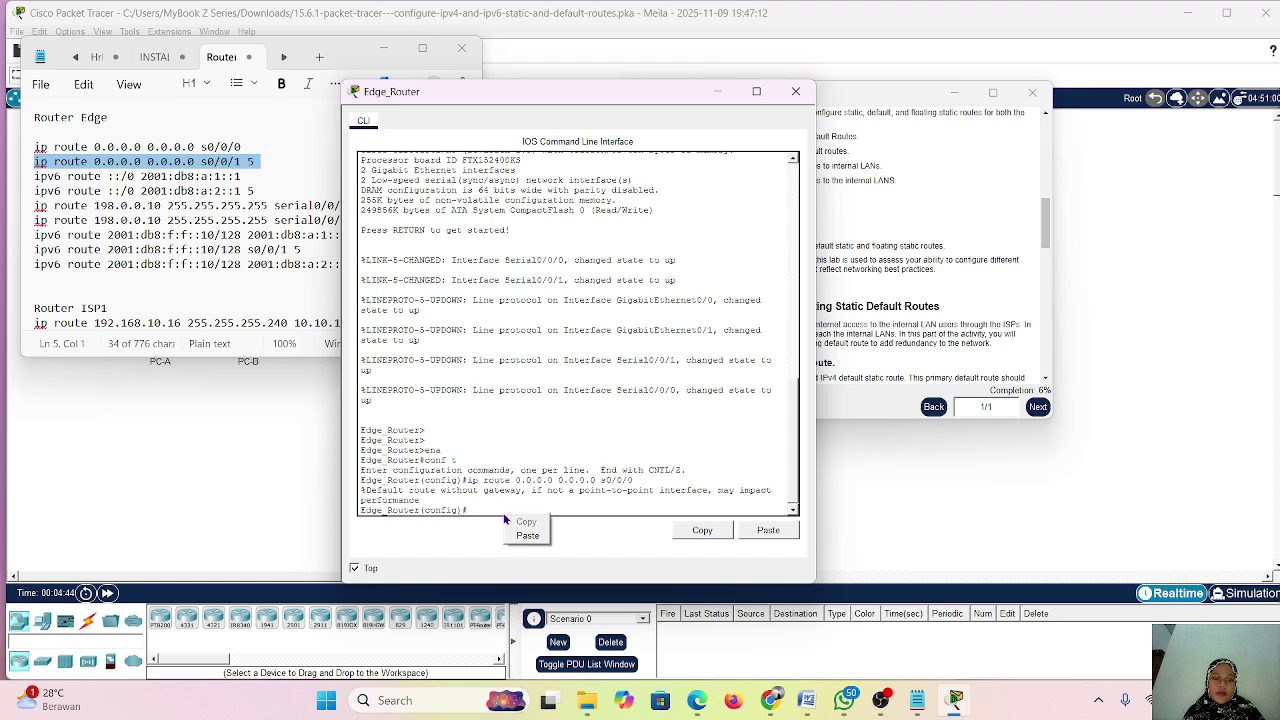
left_click(527, 540)
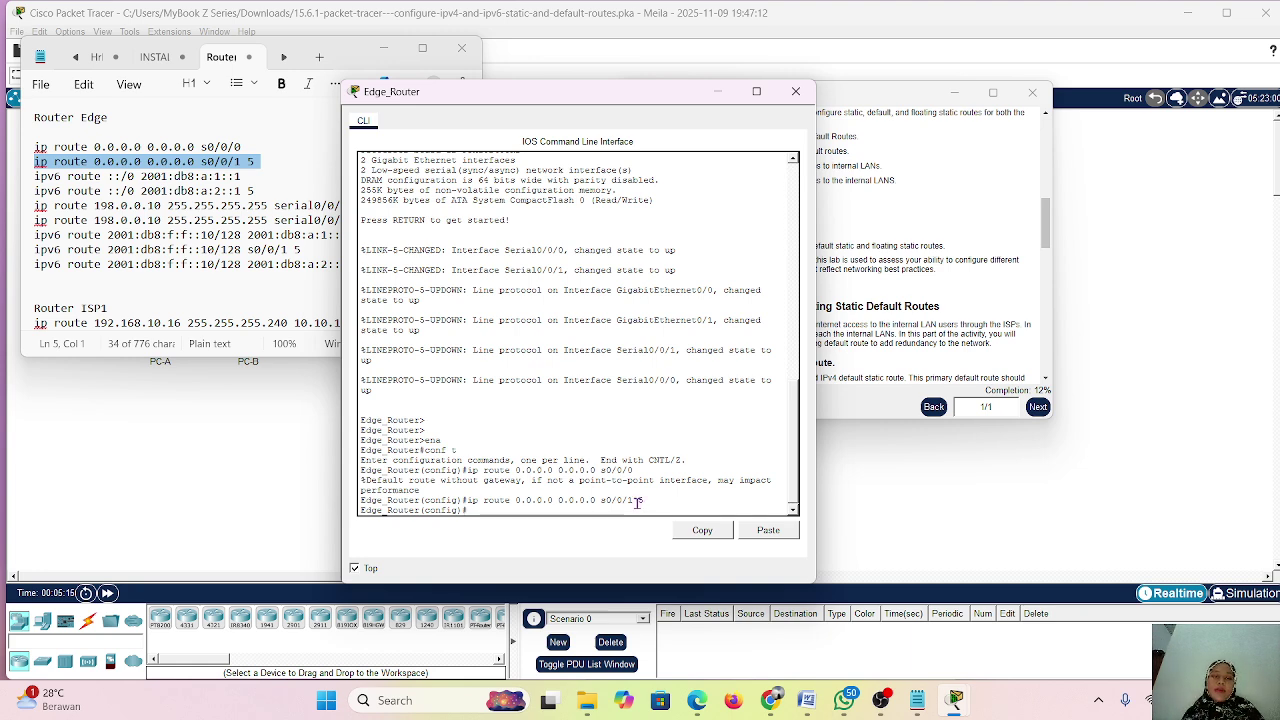
left_click_drag(637, 500, 669, 497)
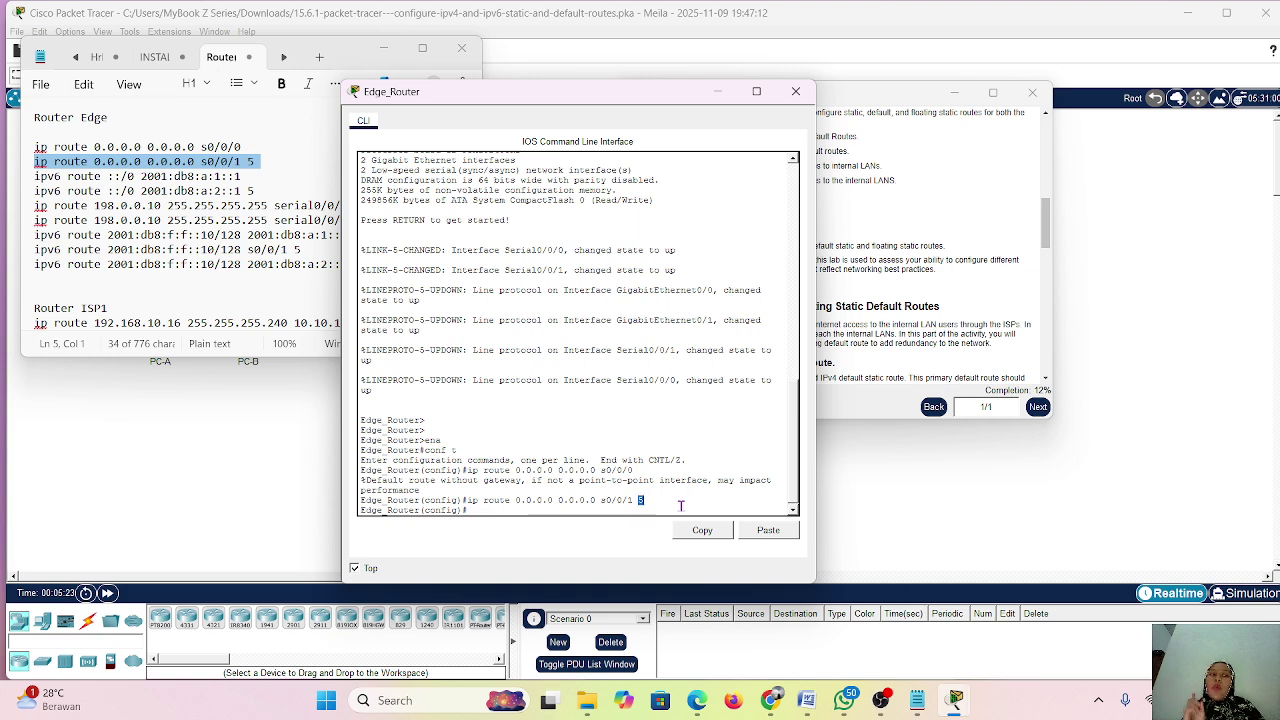
- Copy the IPv6 default route "ipv6 route ::/0 2001:db8:a:1::1" from the route notes and run it on Edge_Router
left_click(548, 508)
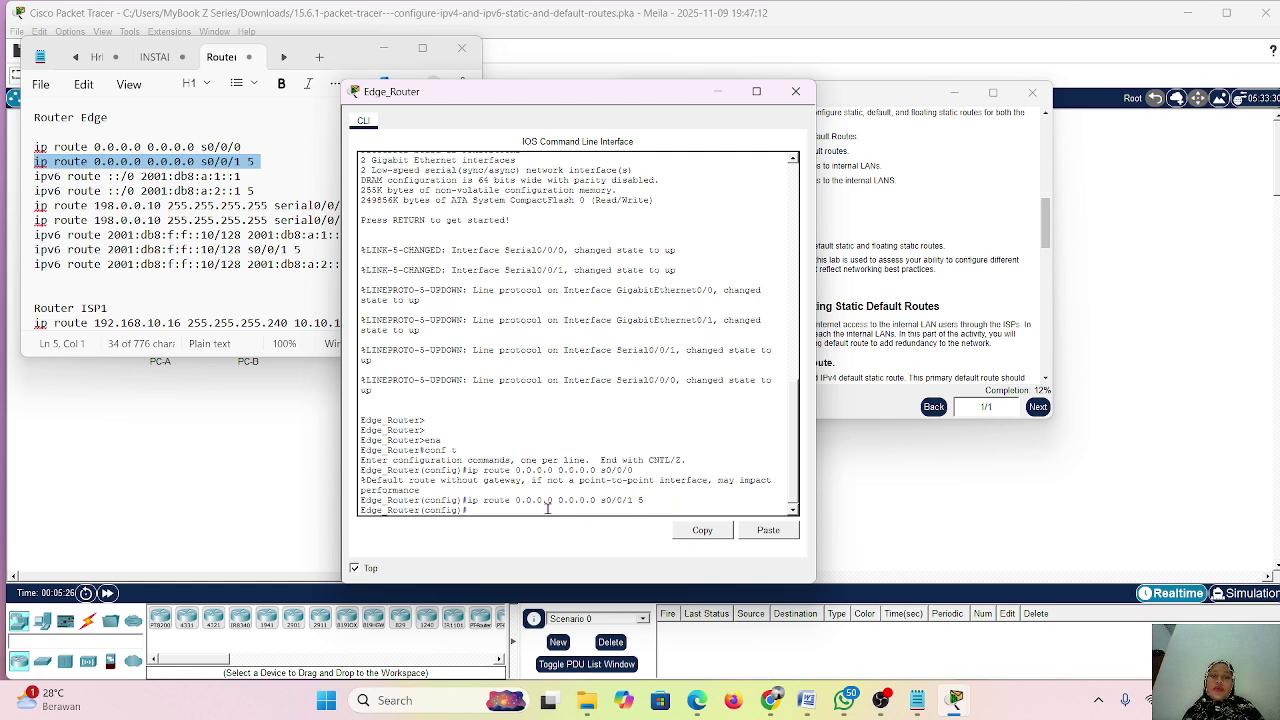
triple_click(216, 183)
key("ctrl+c")
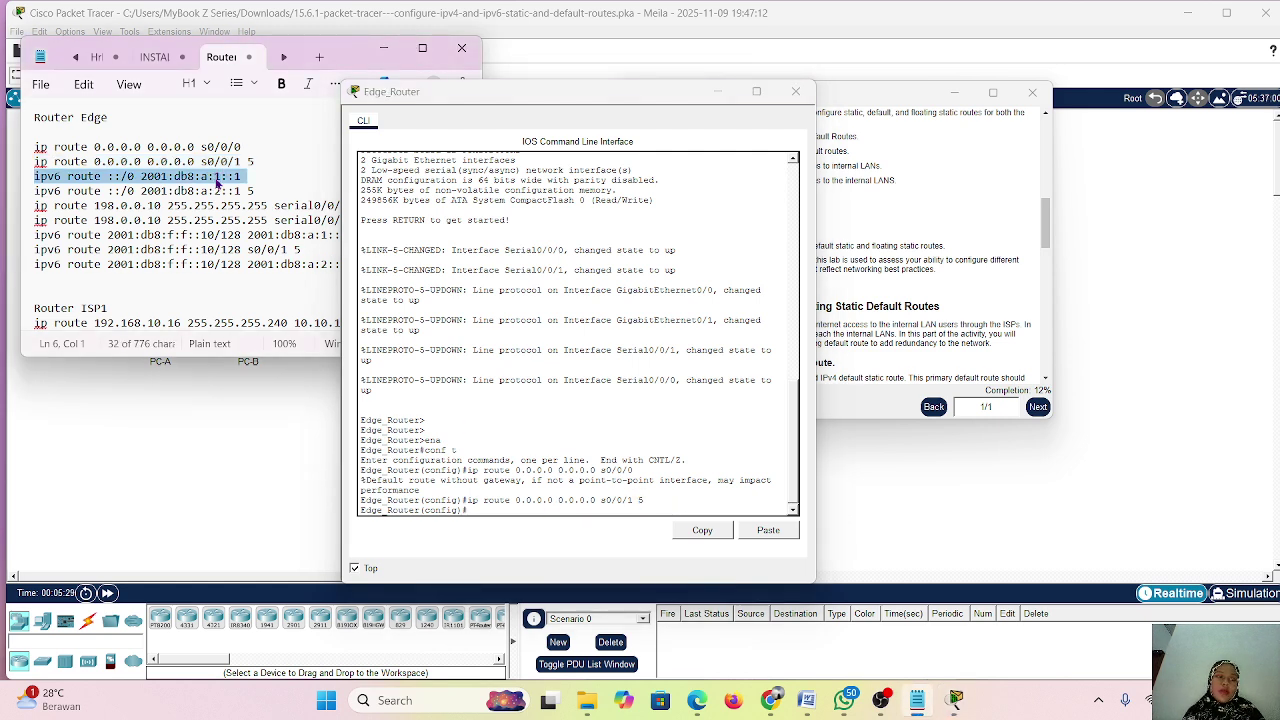
left_click(487, 513)
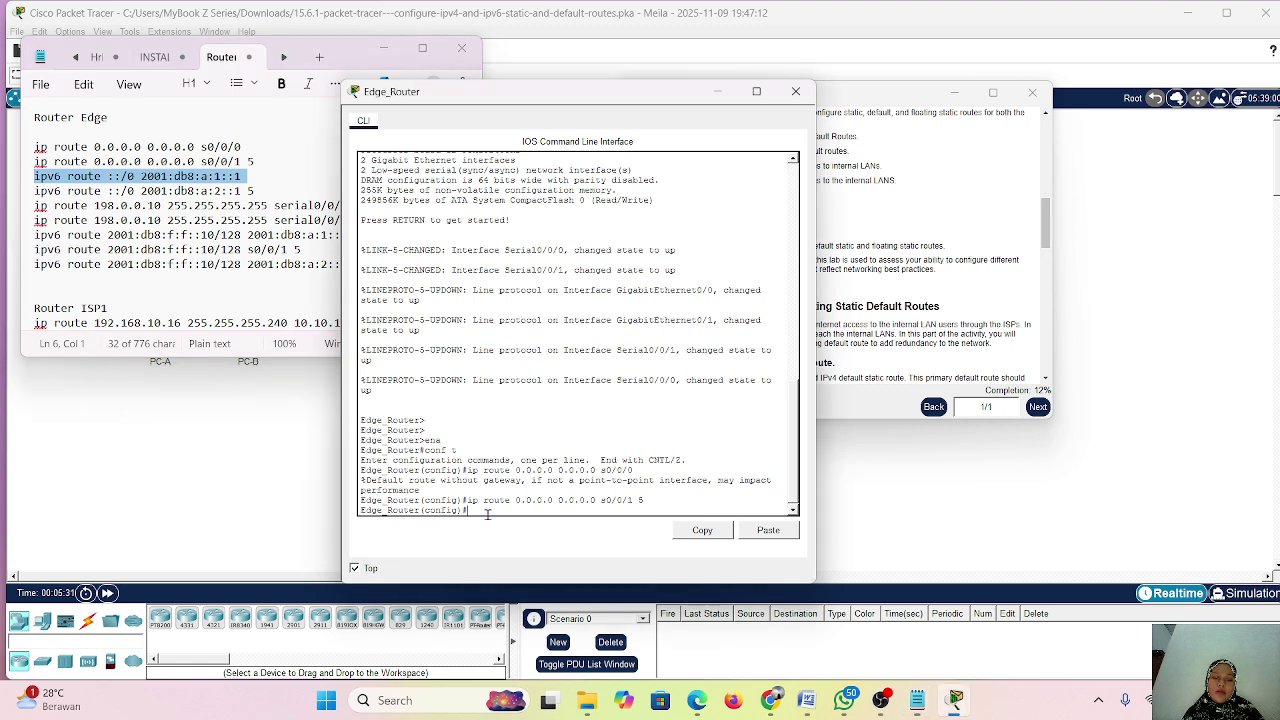
right_click(487, 513)
left_click(508, 536)
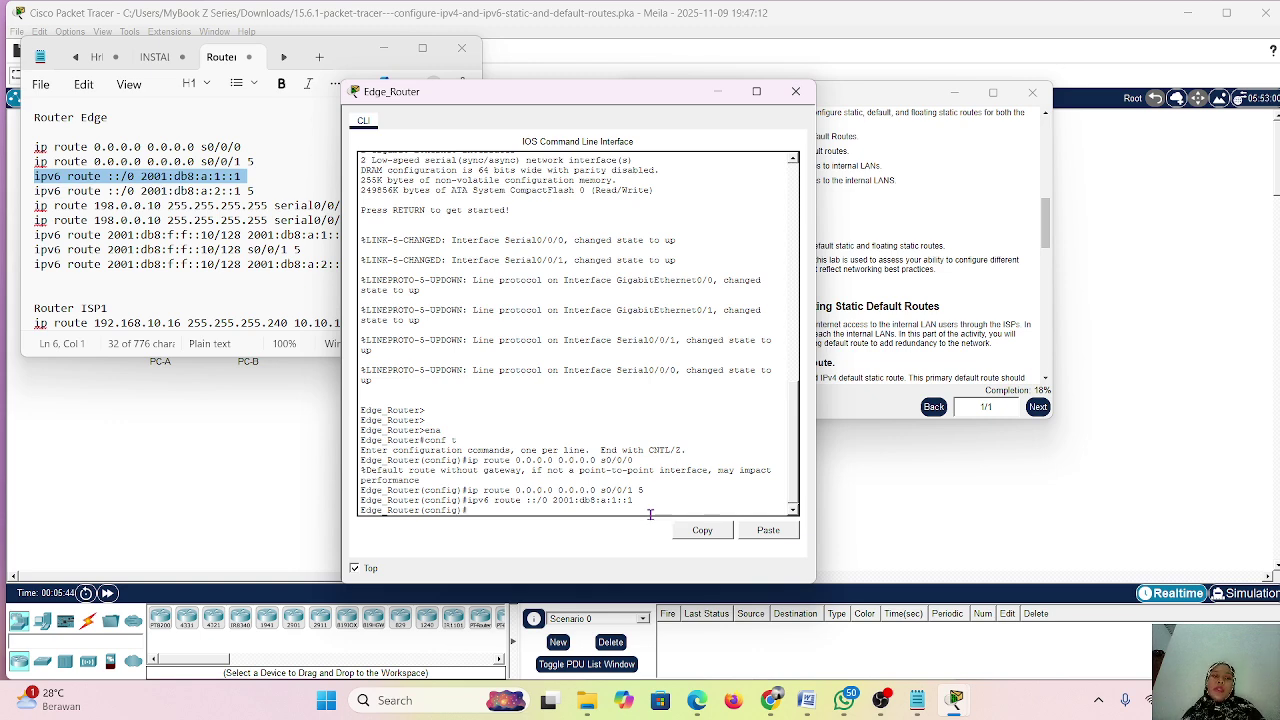
- Move the Edge_Router and activity windows apart and examine ISP1's S0/0/0 addresses in the addressing table
scroll(940, 262, "down", 8)
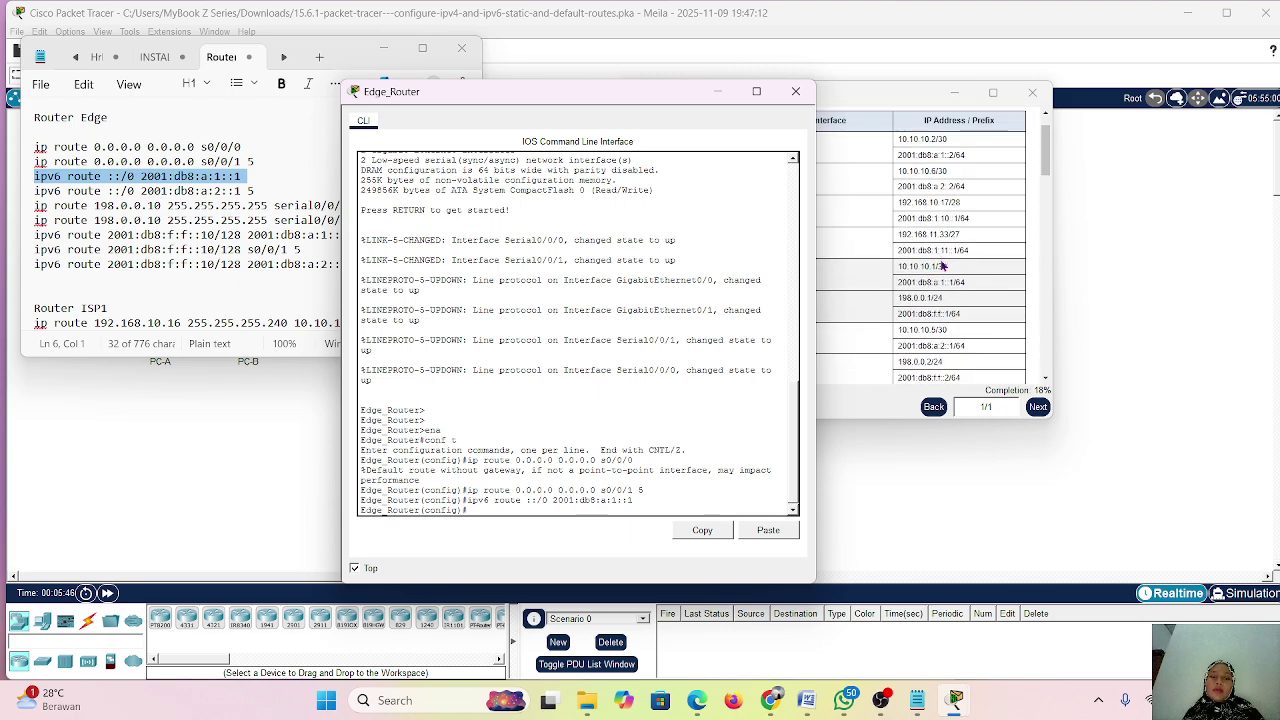
scroll(942, 266, "up", 1)
left_click_drag(592, 97, 476, 107)
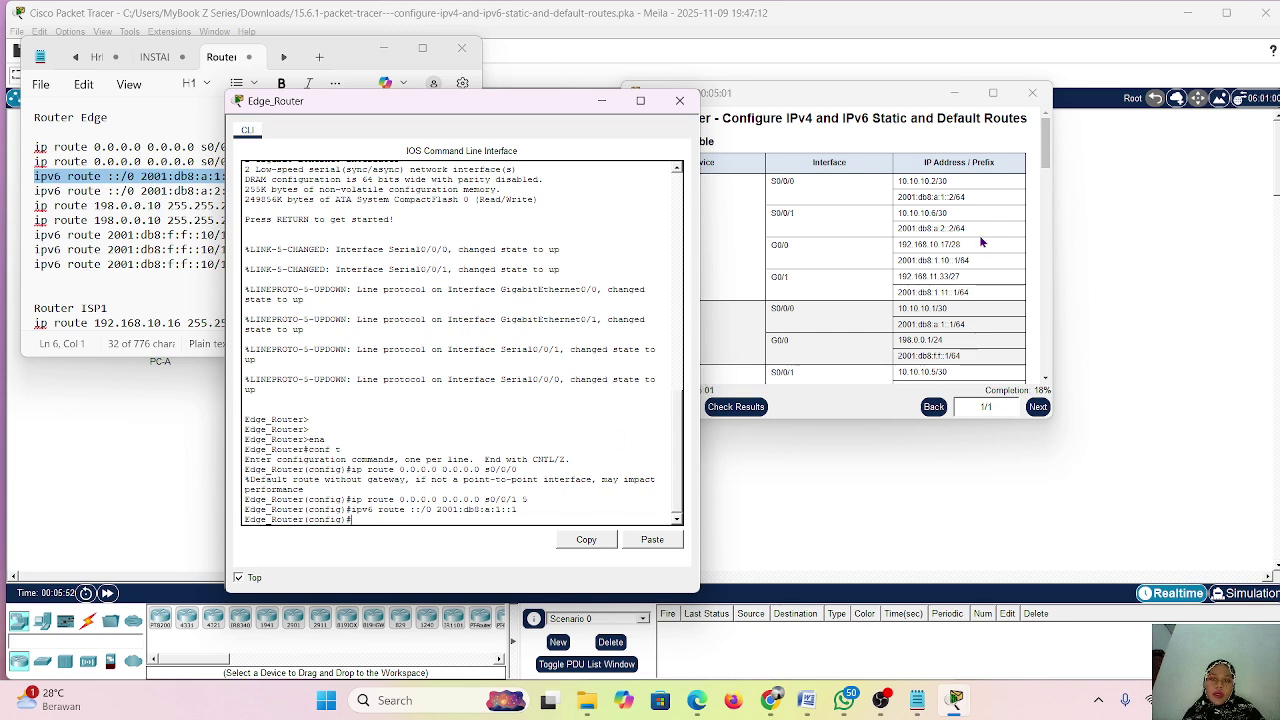
left_click_drag(870, 102, 920, 105)
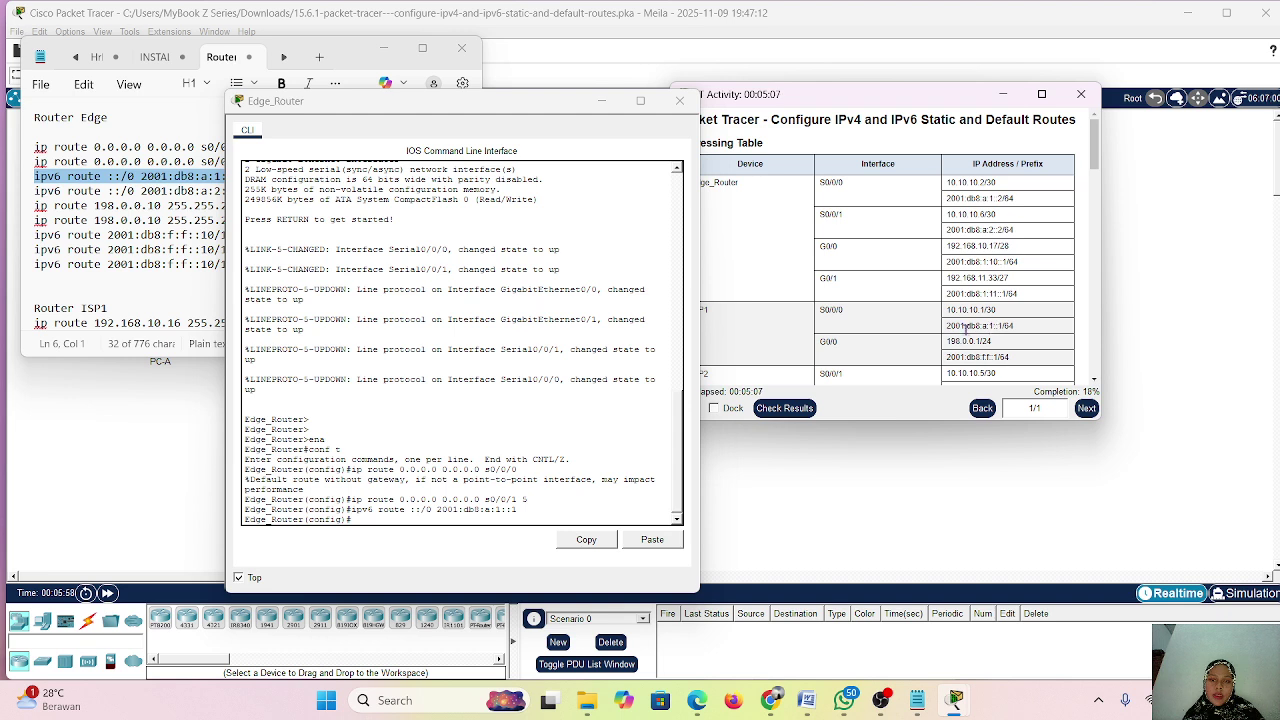
left_click_drag(950, 337, 1008, 258)
left_click(1009, 306)
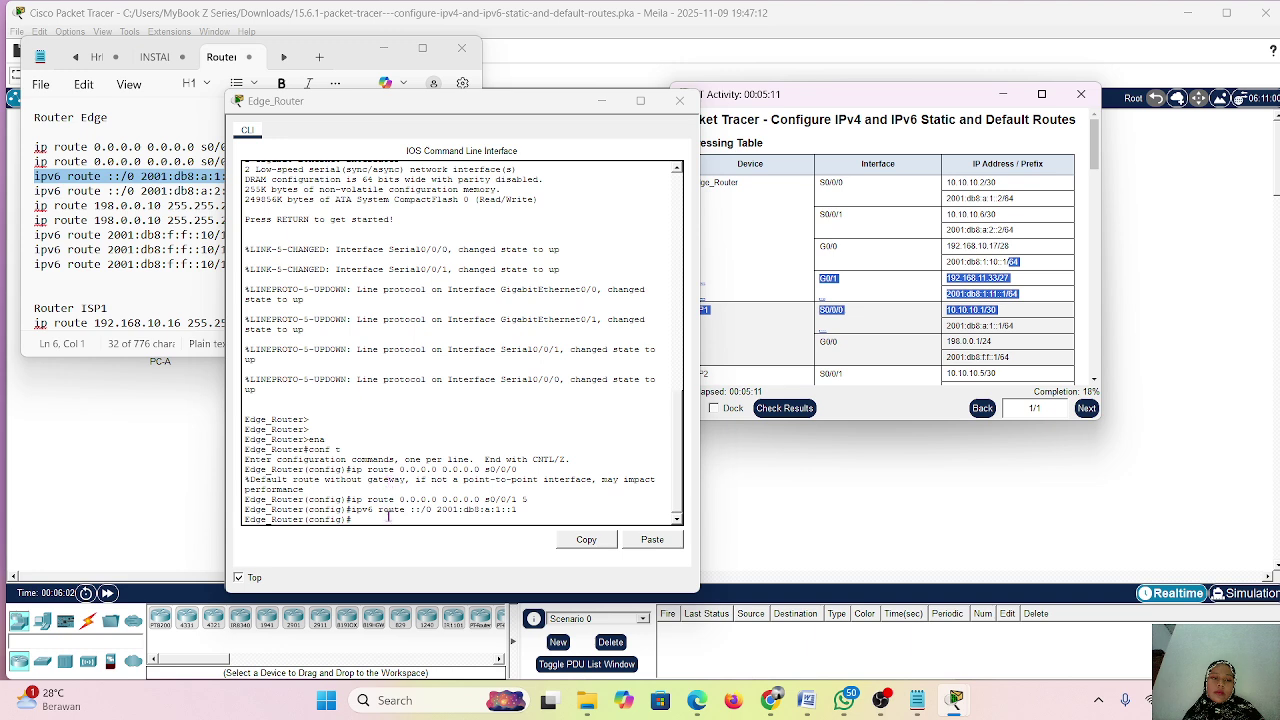
- Copy the floating IPv6 default route "ipv6 route ::/0 2001:db8:a:2::1 5" from the notes and run it on Edge_Router
left_click(127, 197)
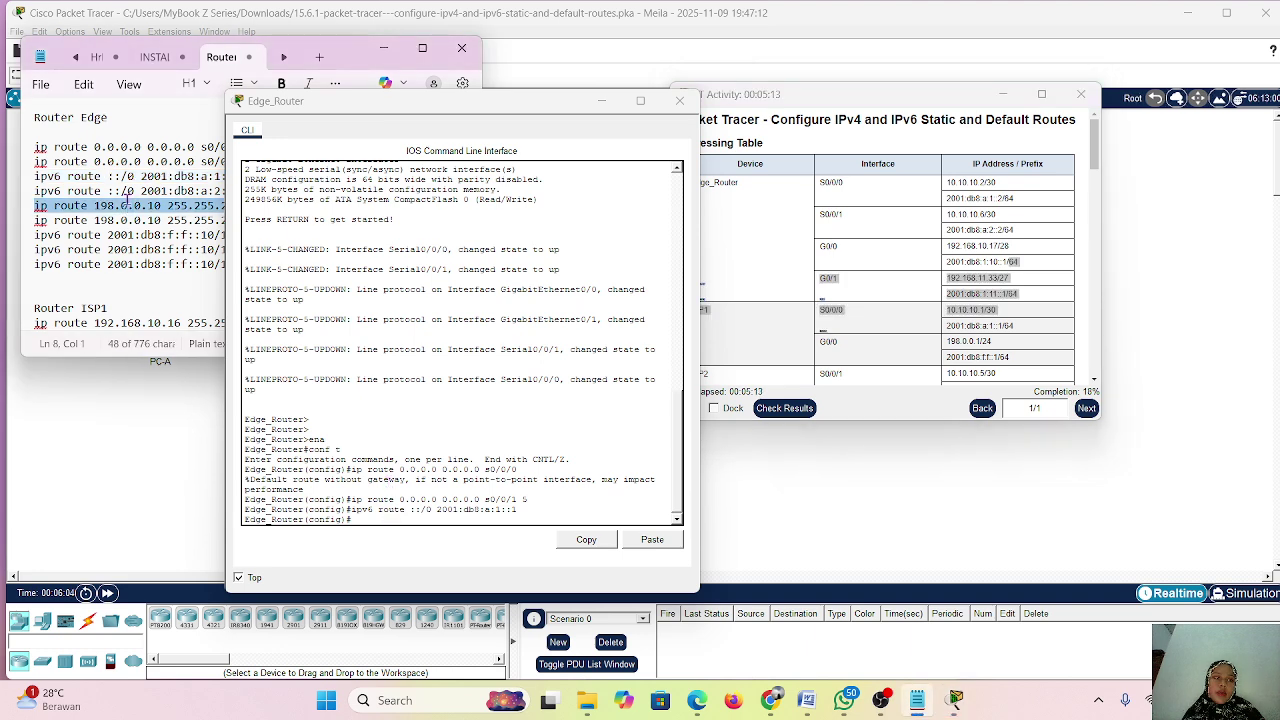
double_click(140, 190)
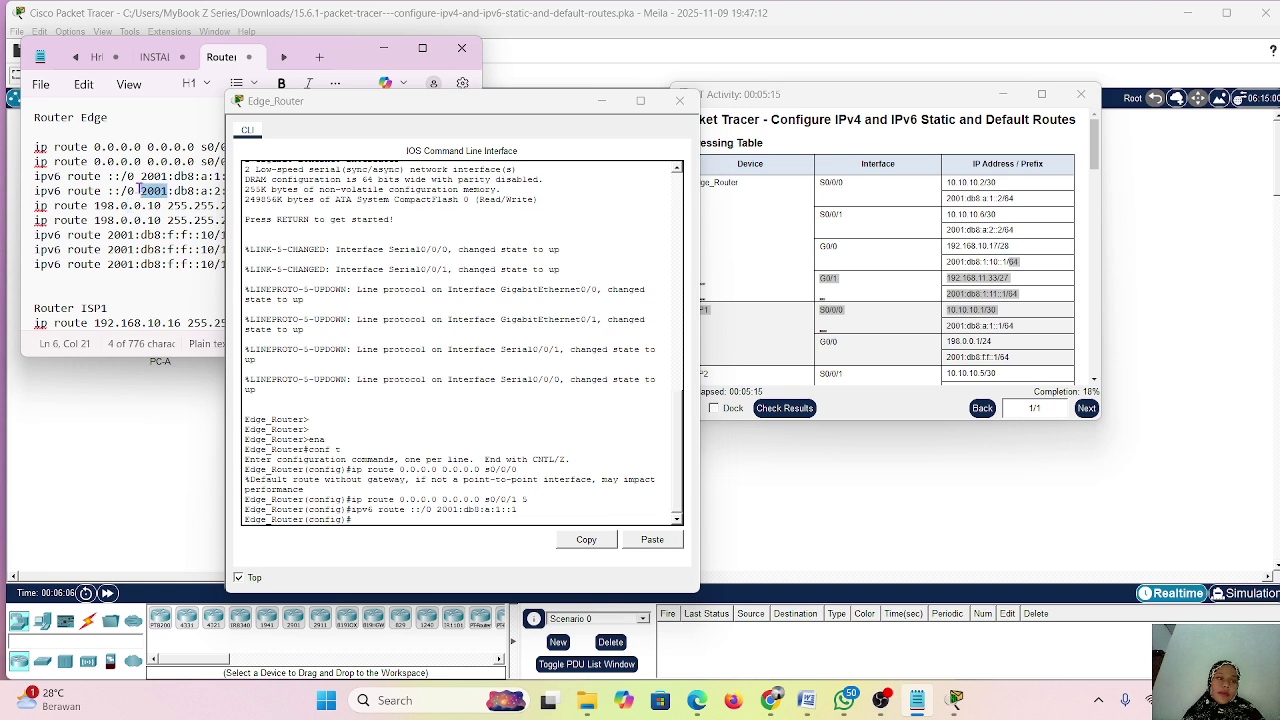
triple_click(141, 192)
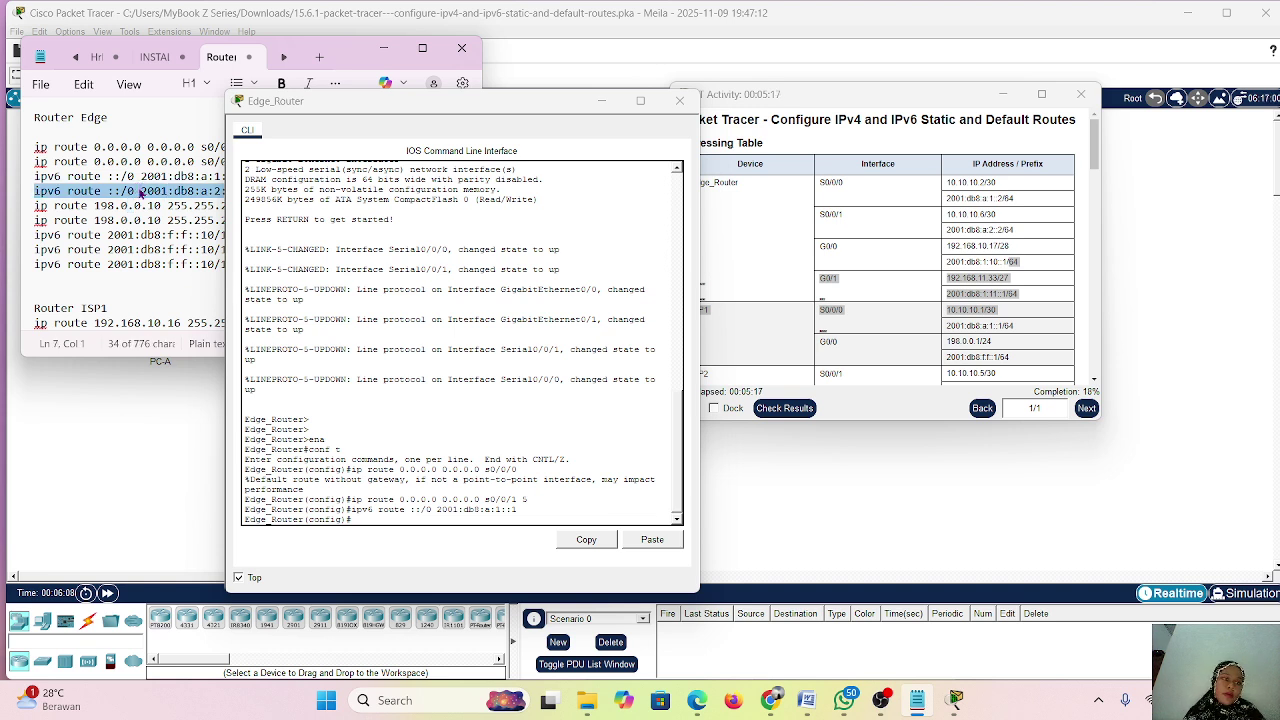
left_click(370, 530)
right_click(372, 521)
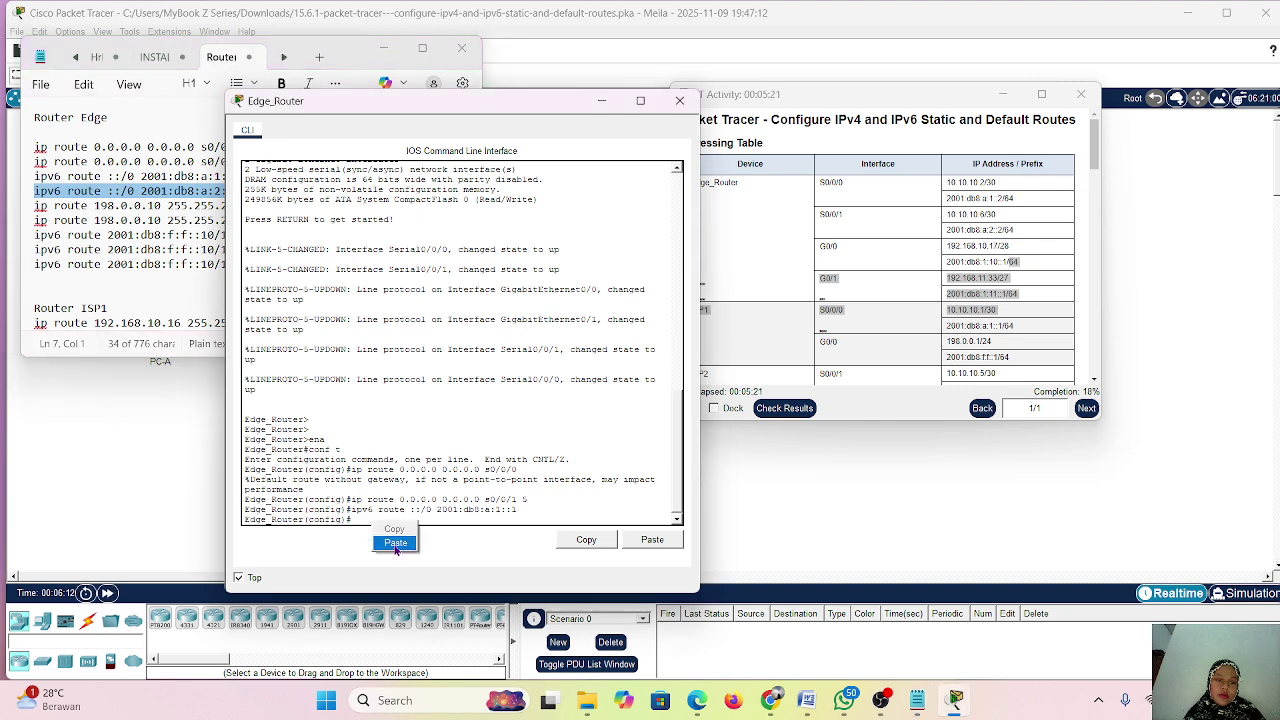
left_click(396, 543)
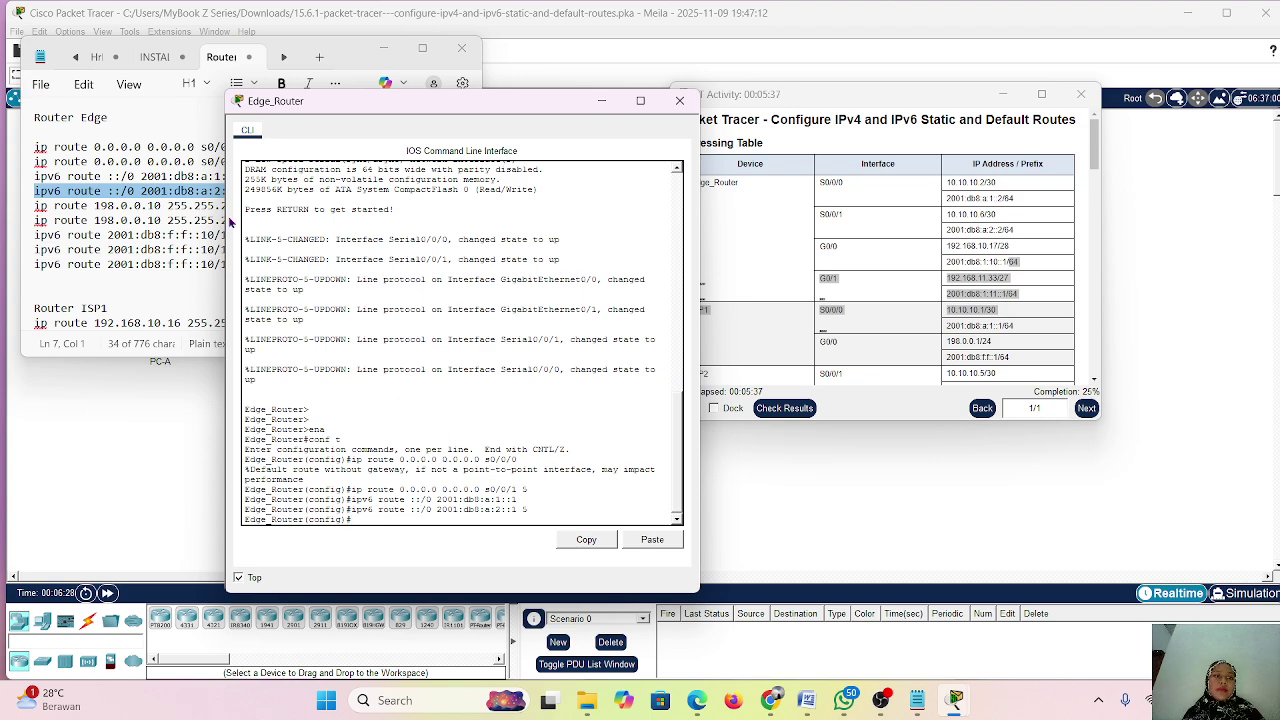
- Copy the IPv4 host route "ip route 198.0.0.10 255.255.255.255 serial0/0/0" from the notes and run it on Edge_Router
left_click_drag(478, 108, 570, 137)
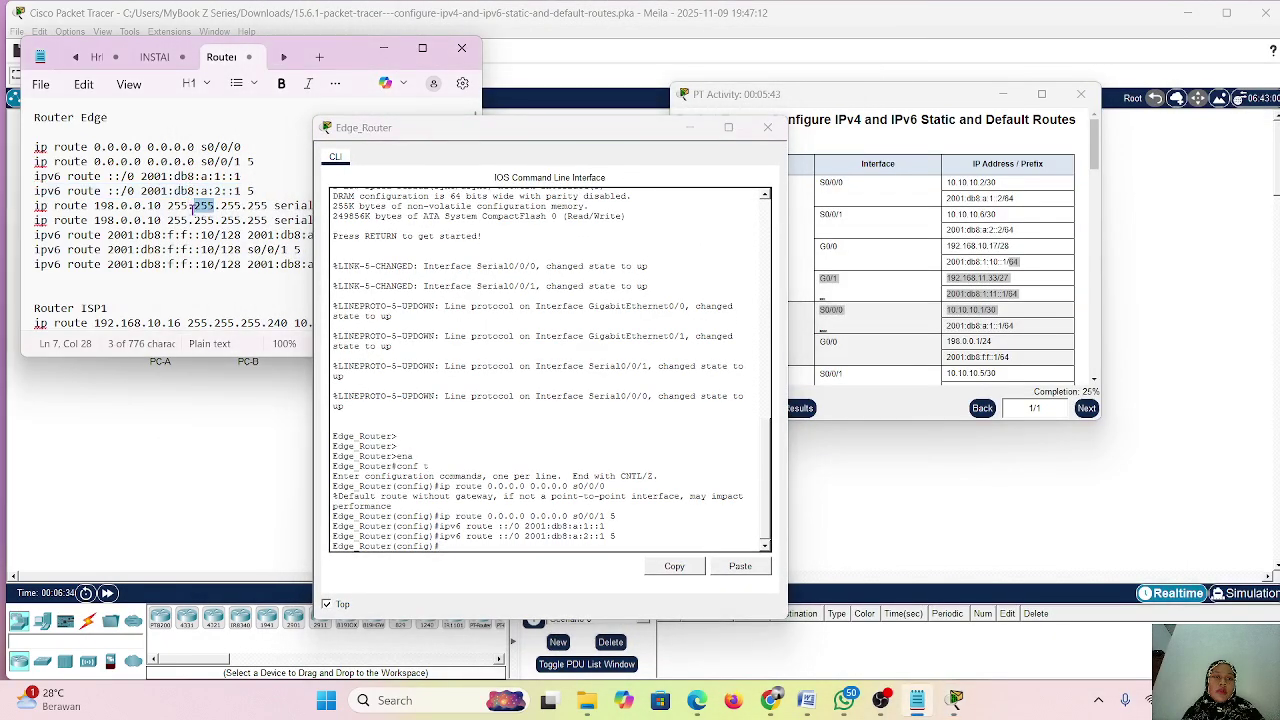
triple_click(195, 212)
key("ctrl+c")
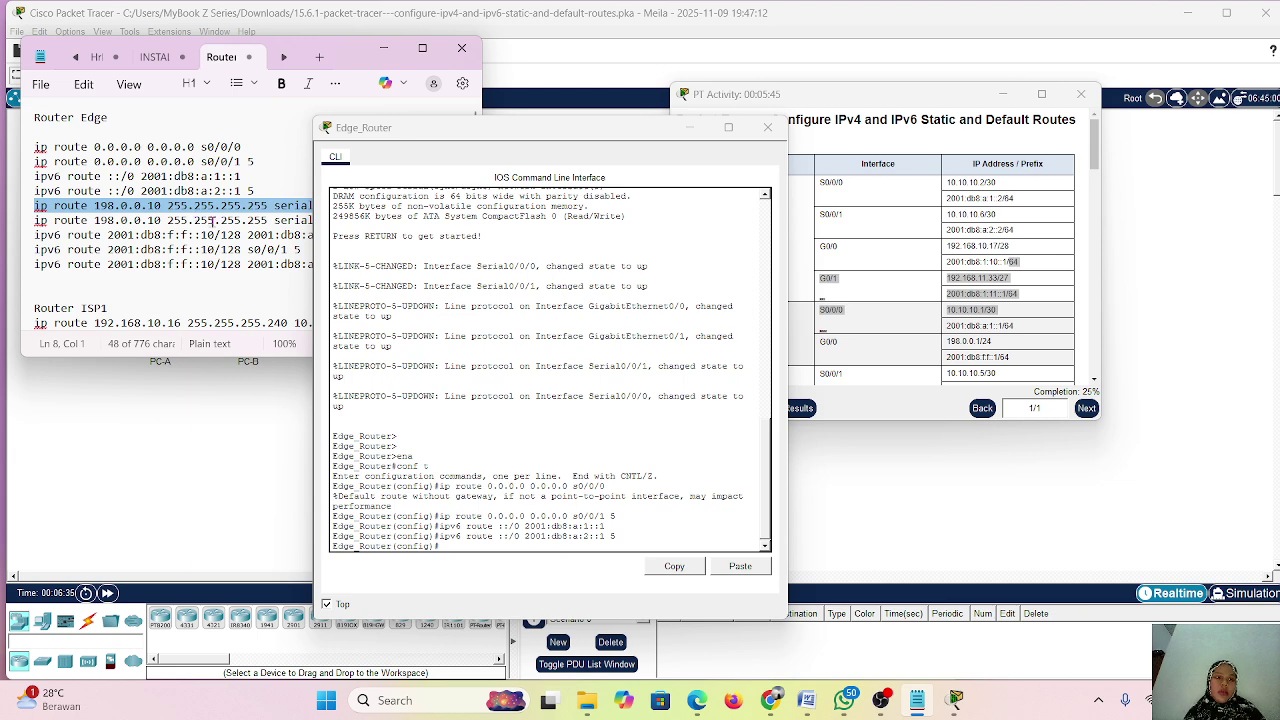
right_click(471, 547)
left_click(497, 571)
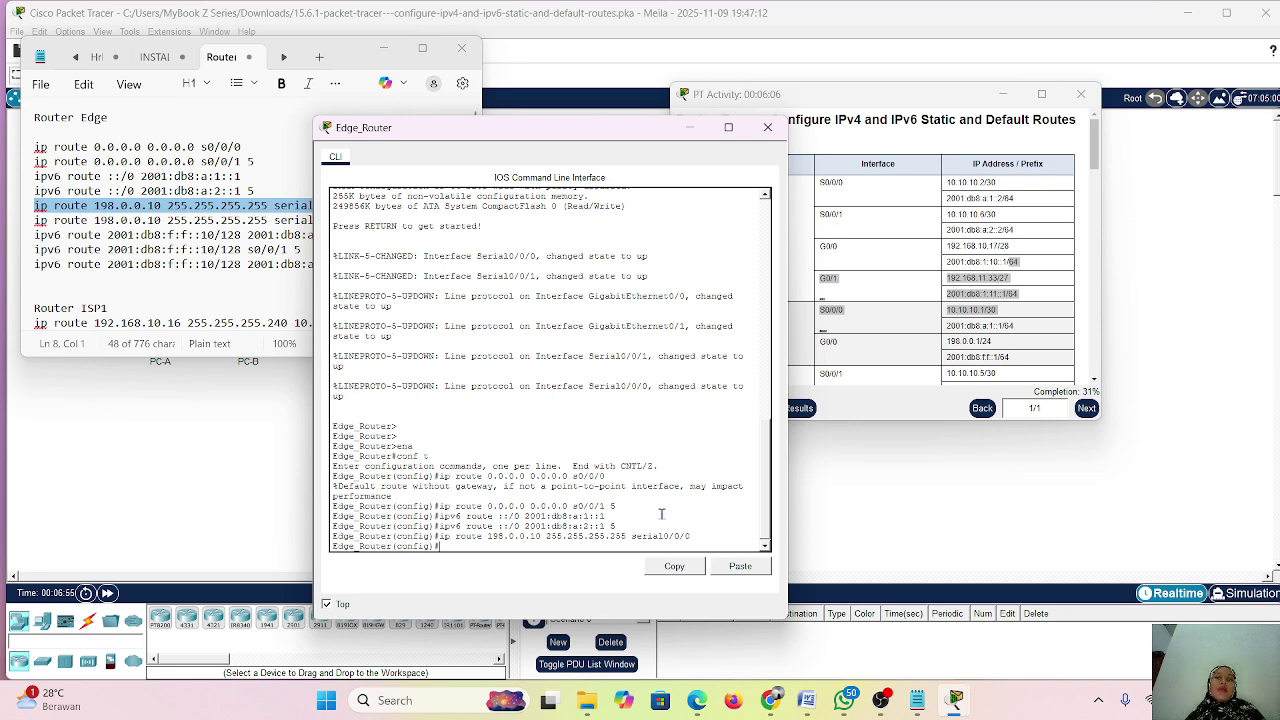
- Uncover the activity instructions beside Edge_Router and review the Customer Server's addresses in the addressing table
scroll(913, 279, "down", 3)
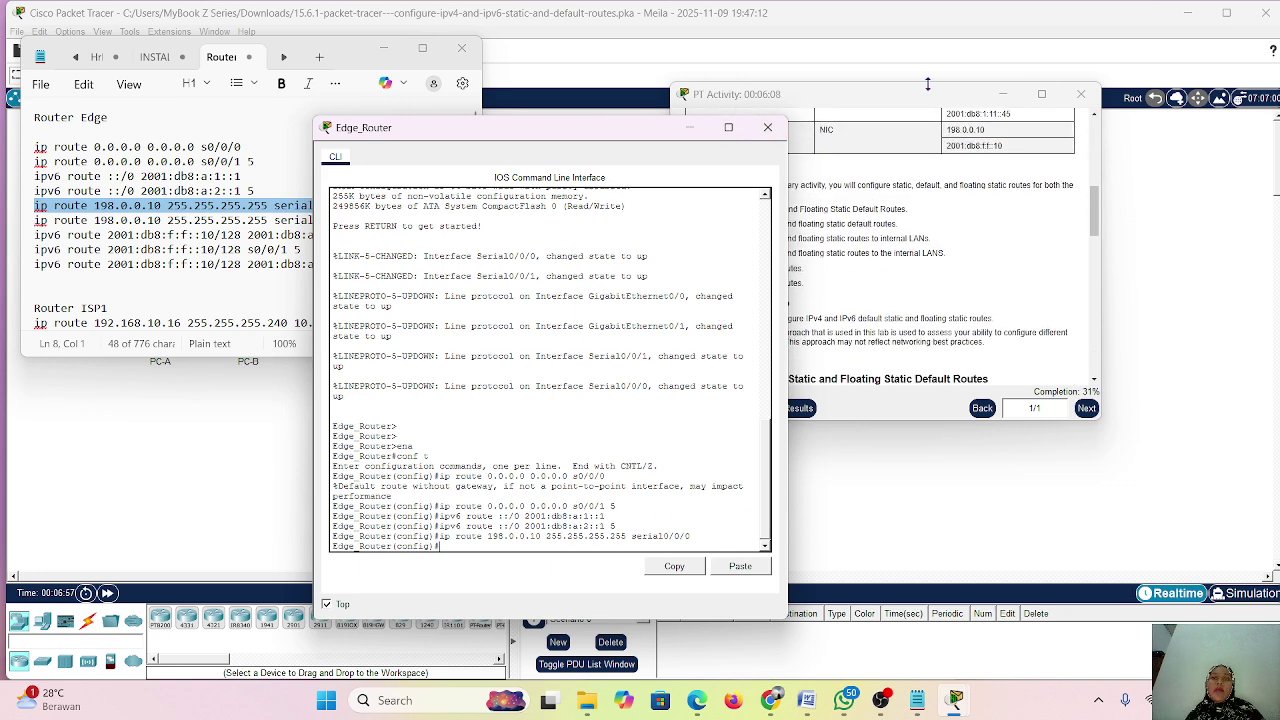
left_click_drag(930, 95, 972, 103)
left_click_drag(625, 135, 475, 123)
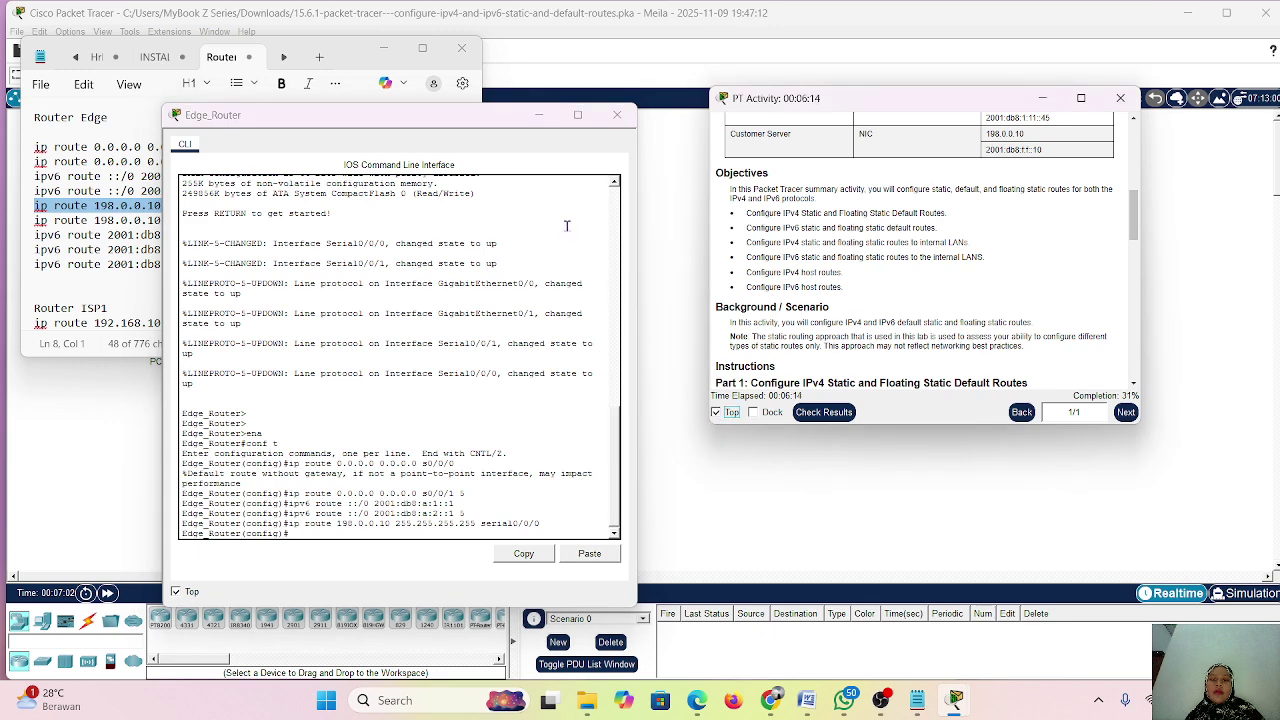
left_click_drag(502, 119, 595, 110)
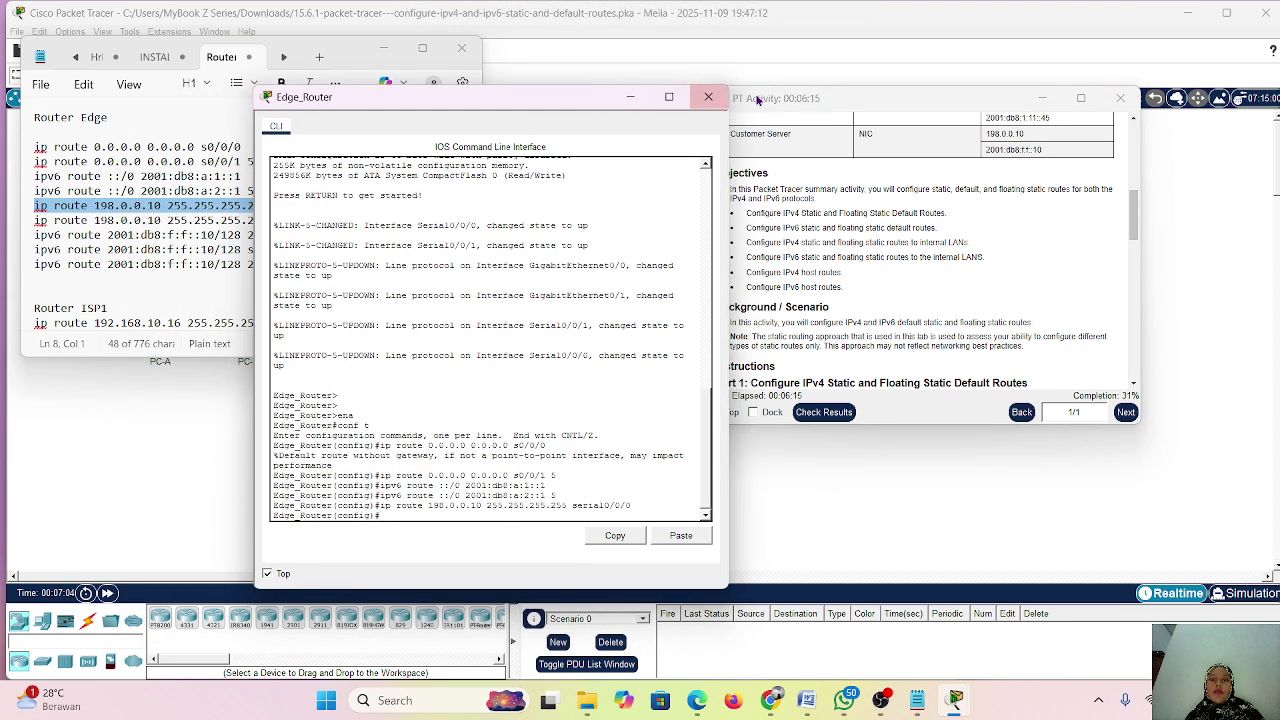
left_click(848, 137)
scroll(827, 230, "up", 3)
scroll(828, 230, "down", 3)
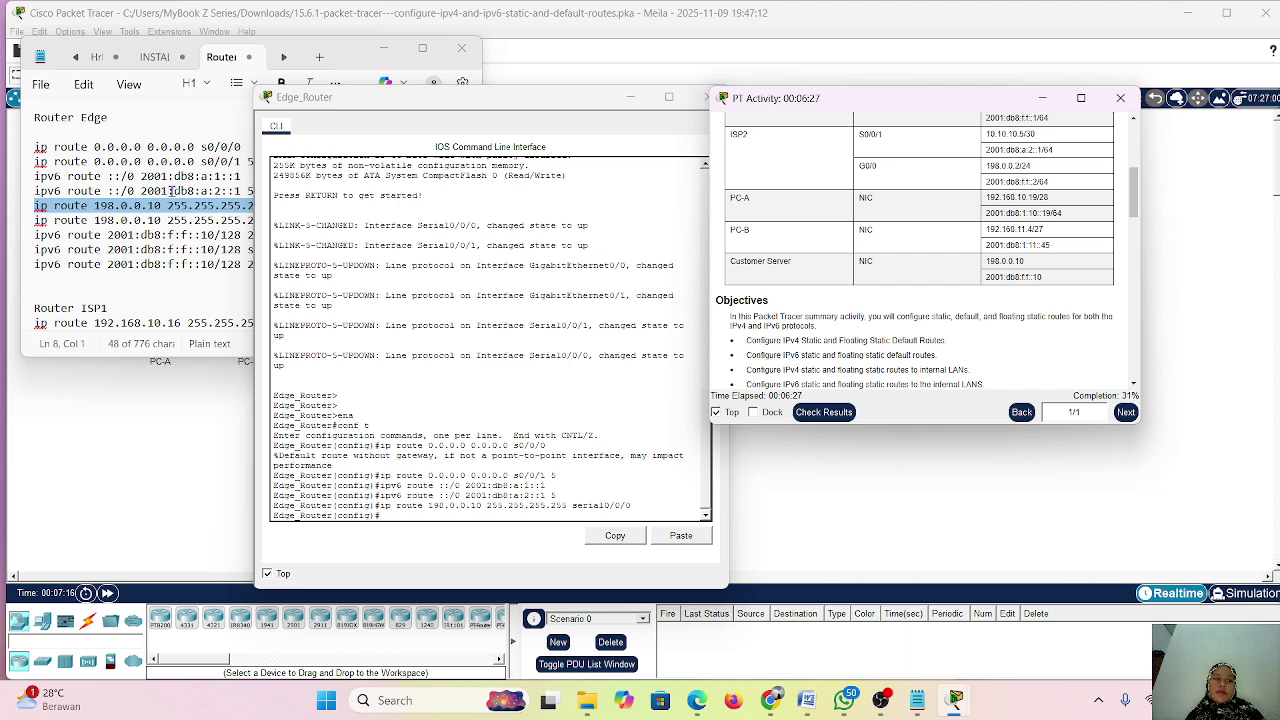
- Copy the floating IPv4 host route "ip route 198.0.0.10 255.255.255.255 serial0/0/1 5" from the notes and run it on Edge_Router
triple_click(181, 221)
key("ctrl+c")
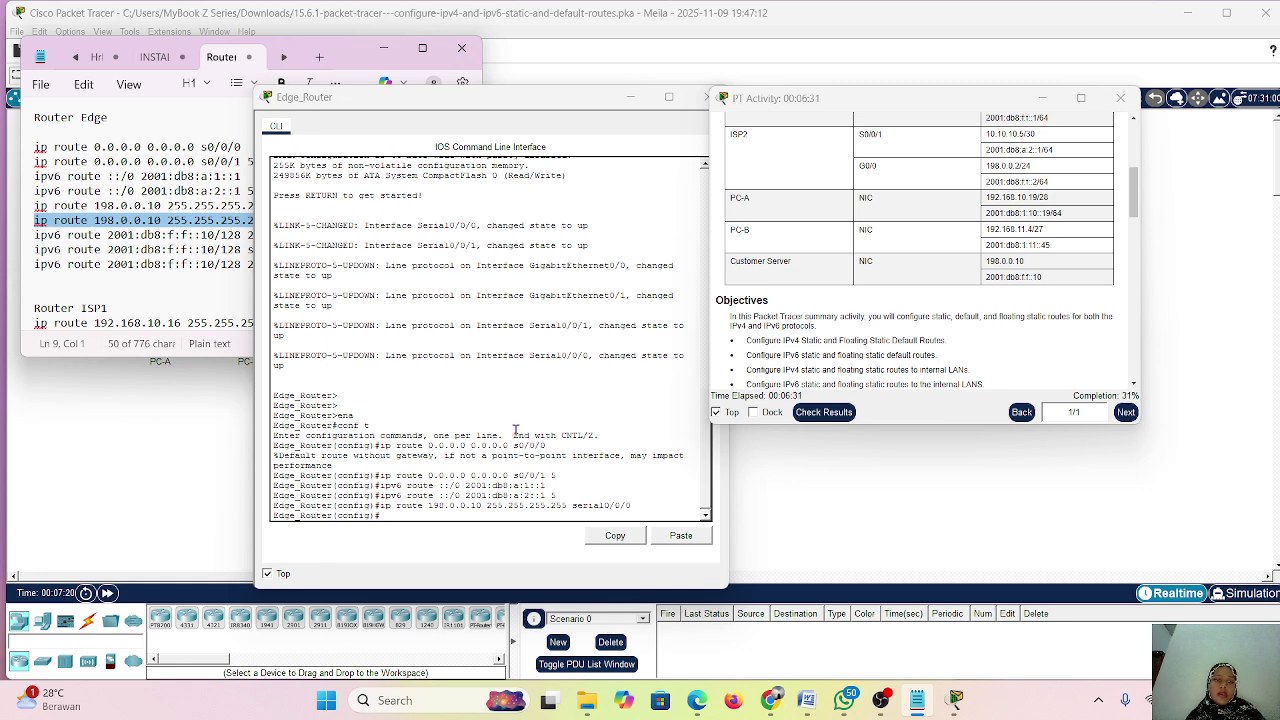
right_click(445, 520)
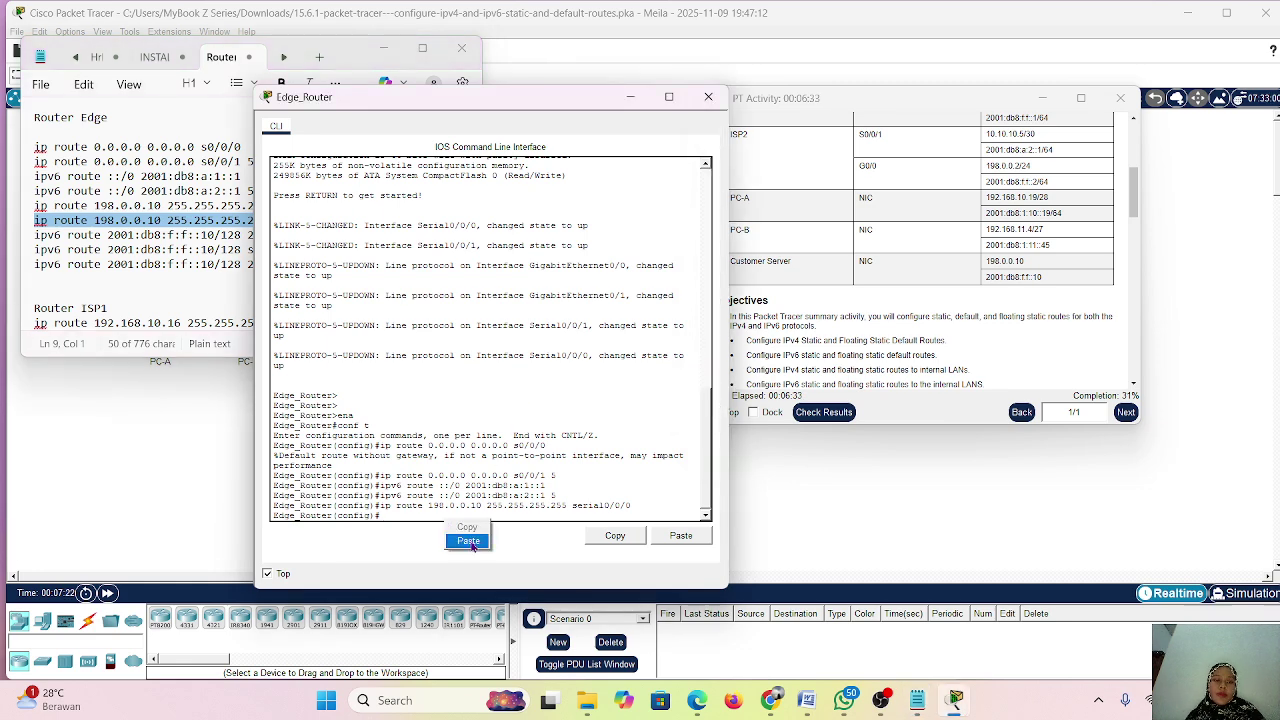
left_click(468, 540)
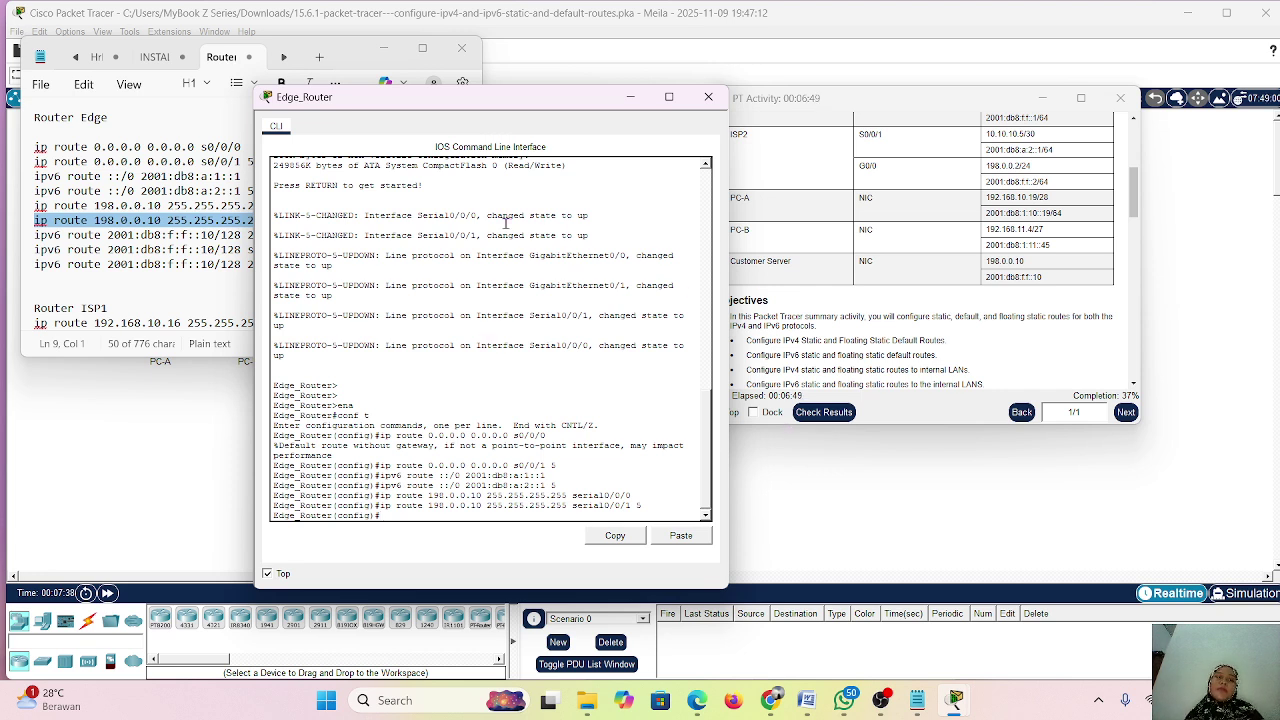
- Copy the IPv6 host route "ipv6 route 2001:db8:f:f::10/128 2001:db8:a:1::1" from the notes and run it on Edge_Router
triple_click(97, 235)
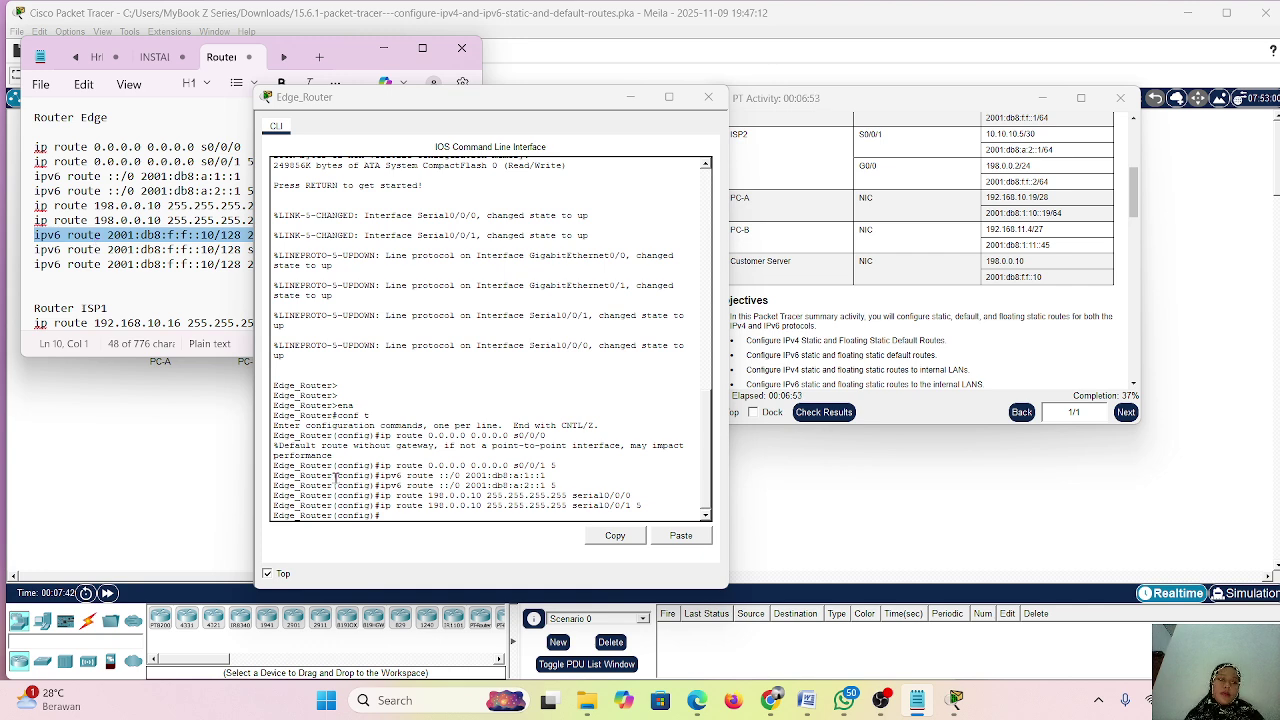
left_click(395, 513)
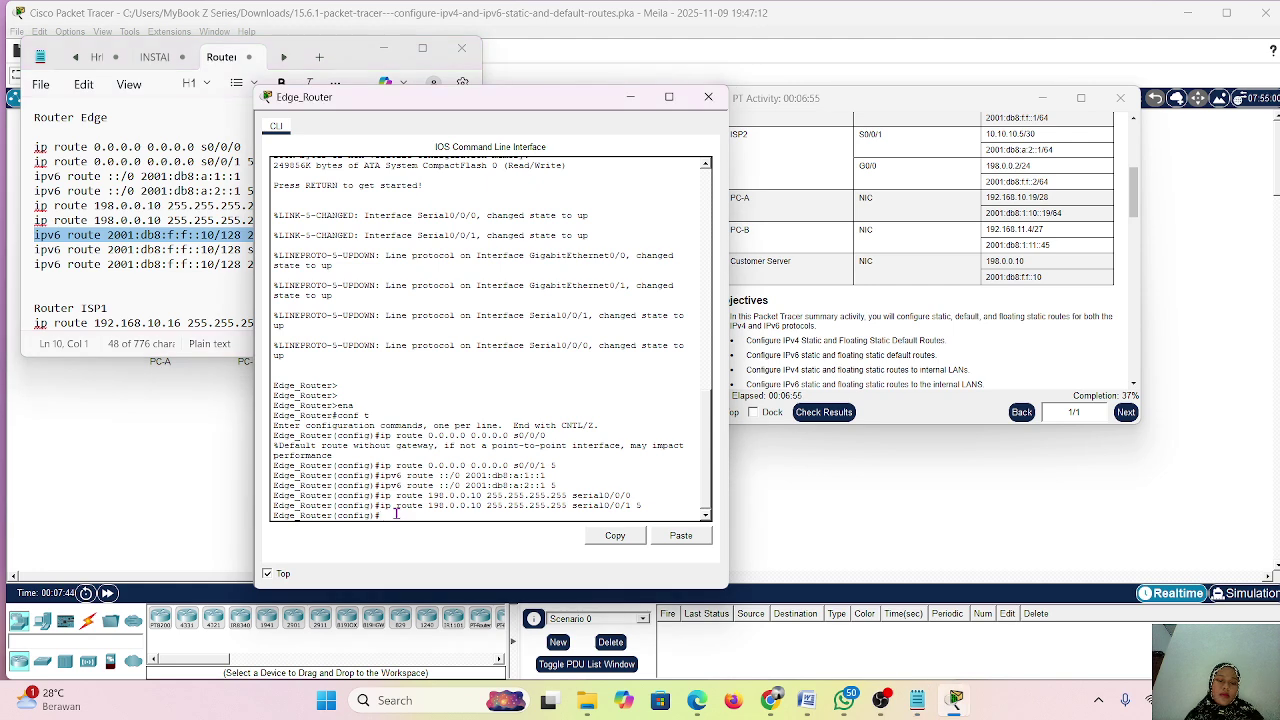
right_click(395, 513)
left_click(418, 533)
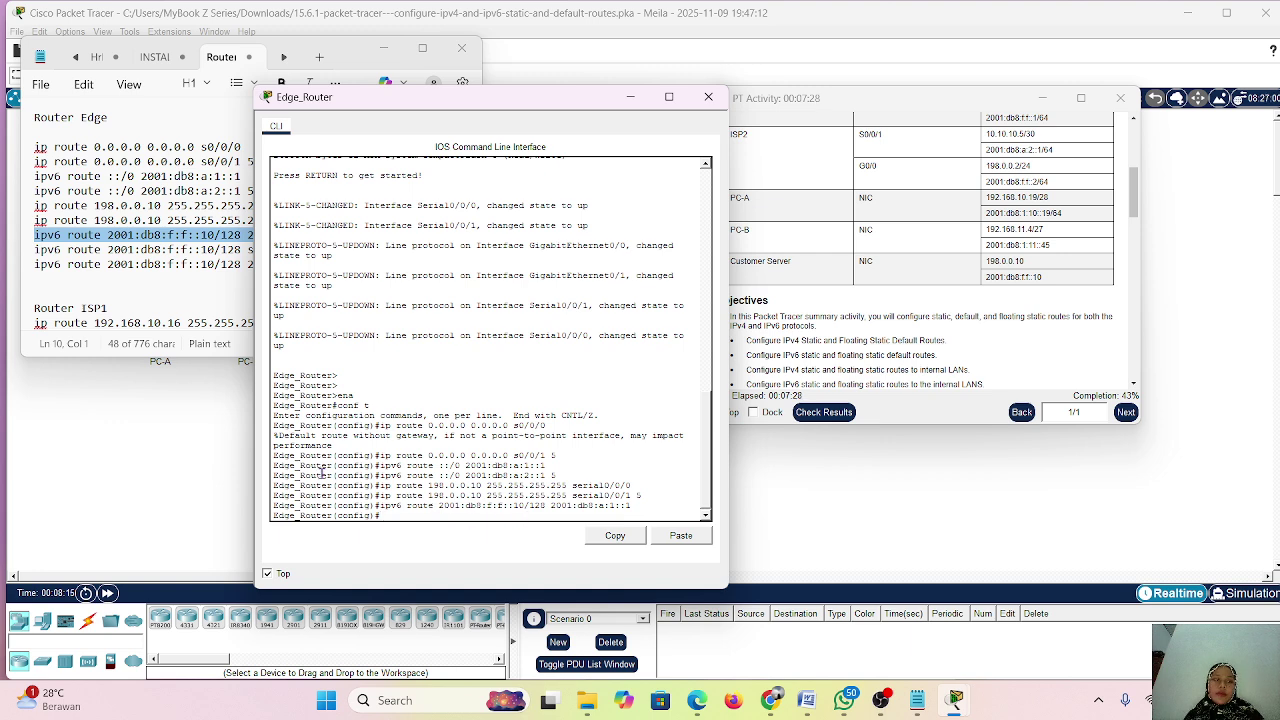
- Copy the floating IPv6 host route "ipv6 route 2001:db8:f:f::10/128 s0/0/1 5" from the notes and run it on Edge_Router
triple_click(113, 249)
key("ctrl+c")
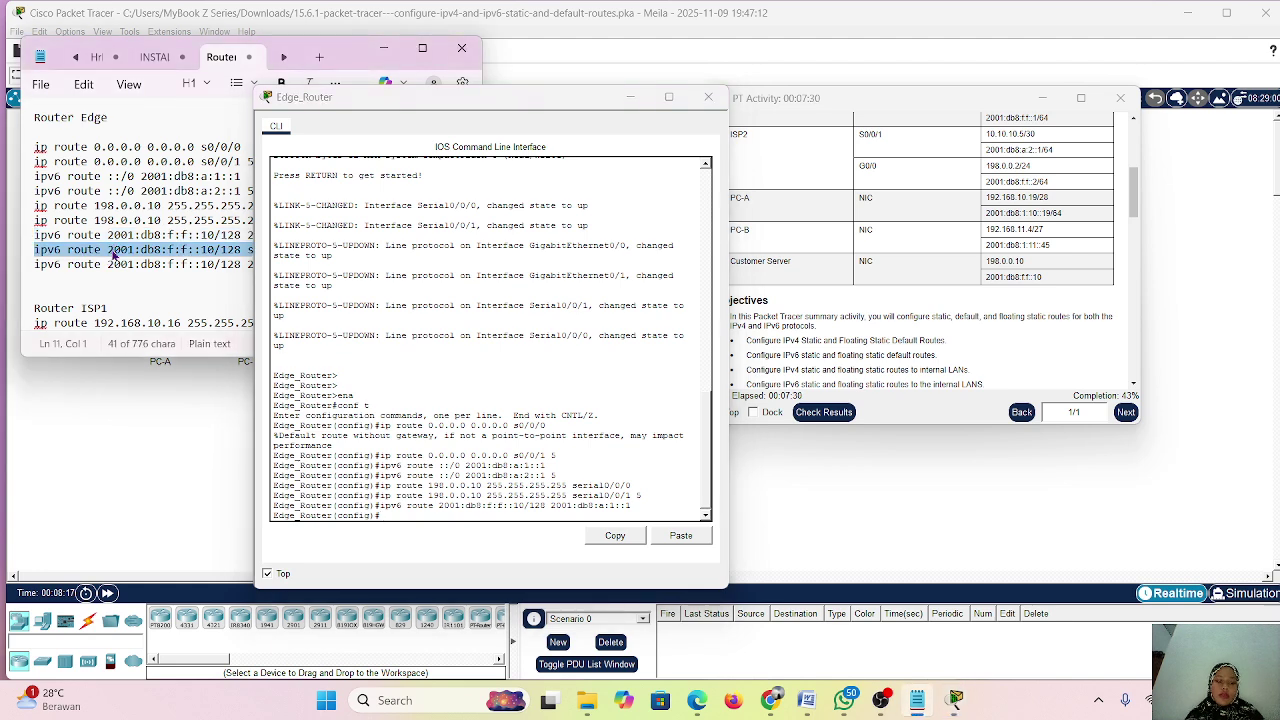
right_click(405, 517)
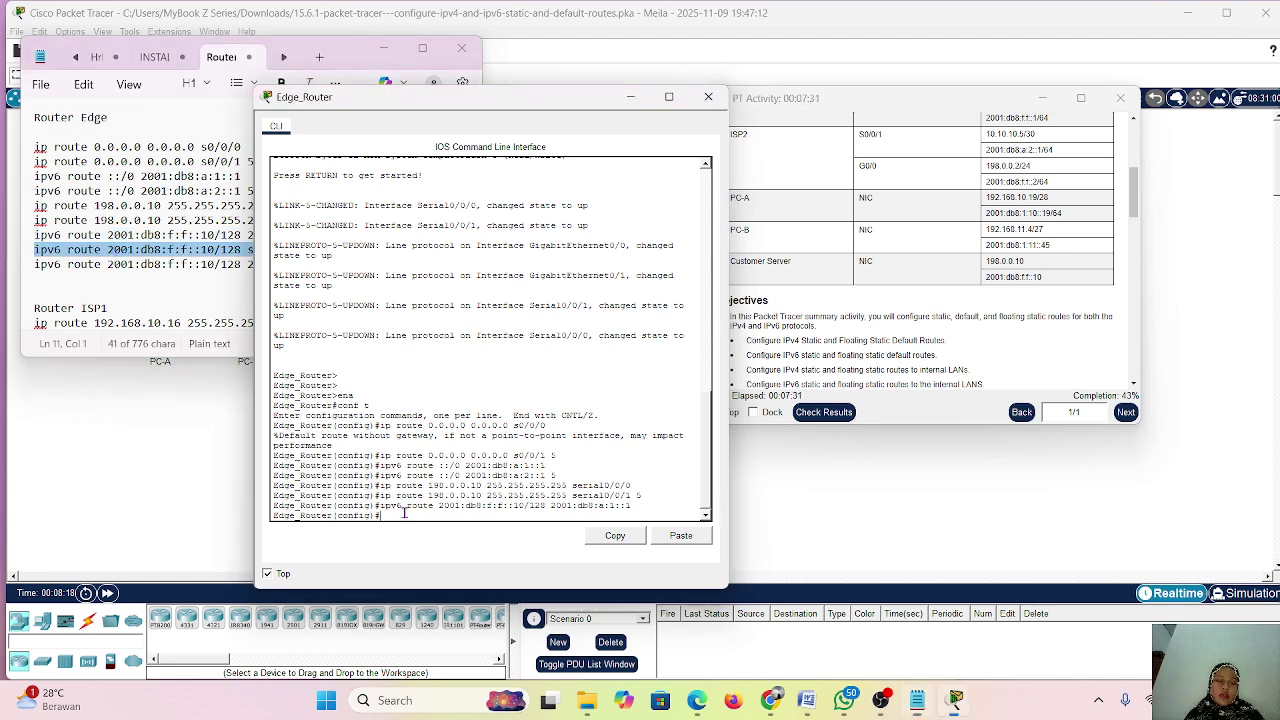
left_click(420, 533)
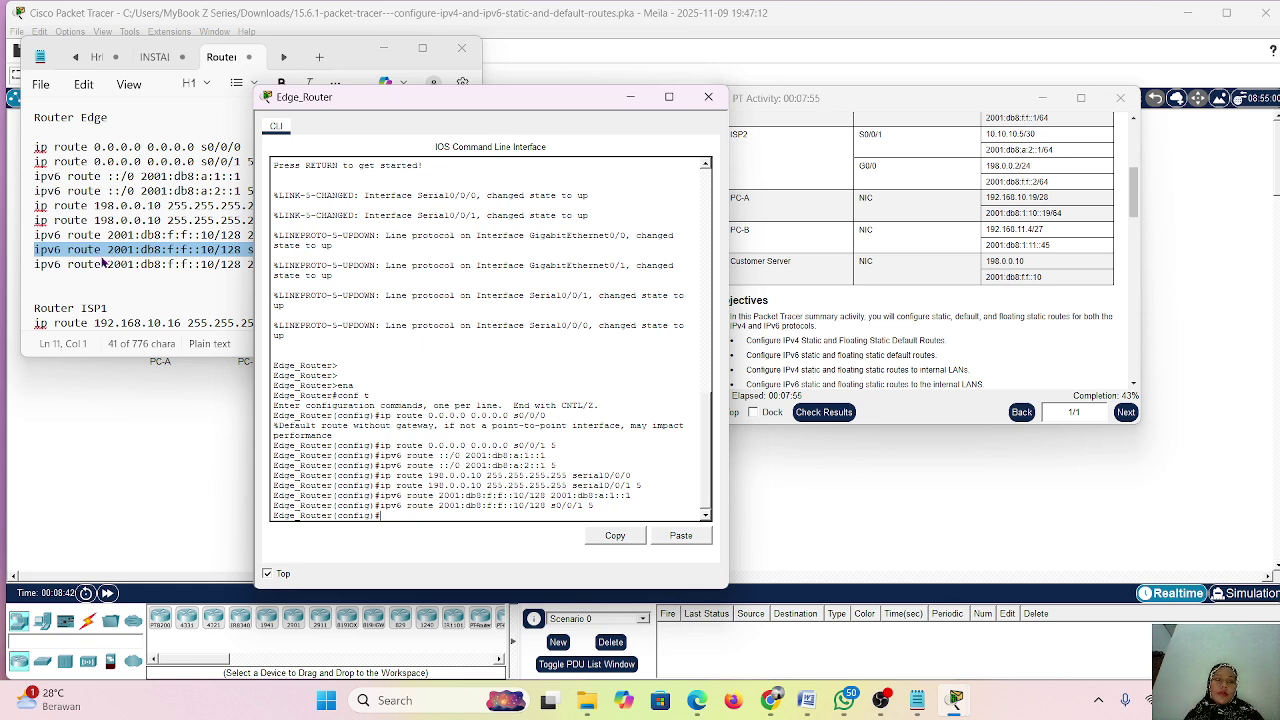
- Copy the floating IPv6 host route "ipv6 route 2001:db8:f:f::10/128 2001:db8:a:2::1 5" from the notes and run it on Edge_Router
triple_click(113, 265)
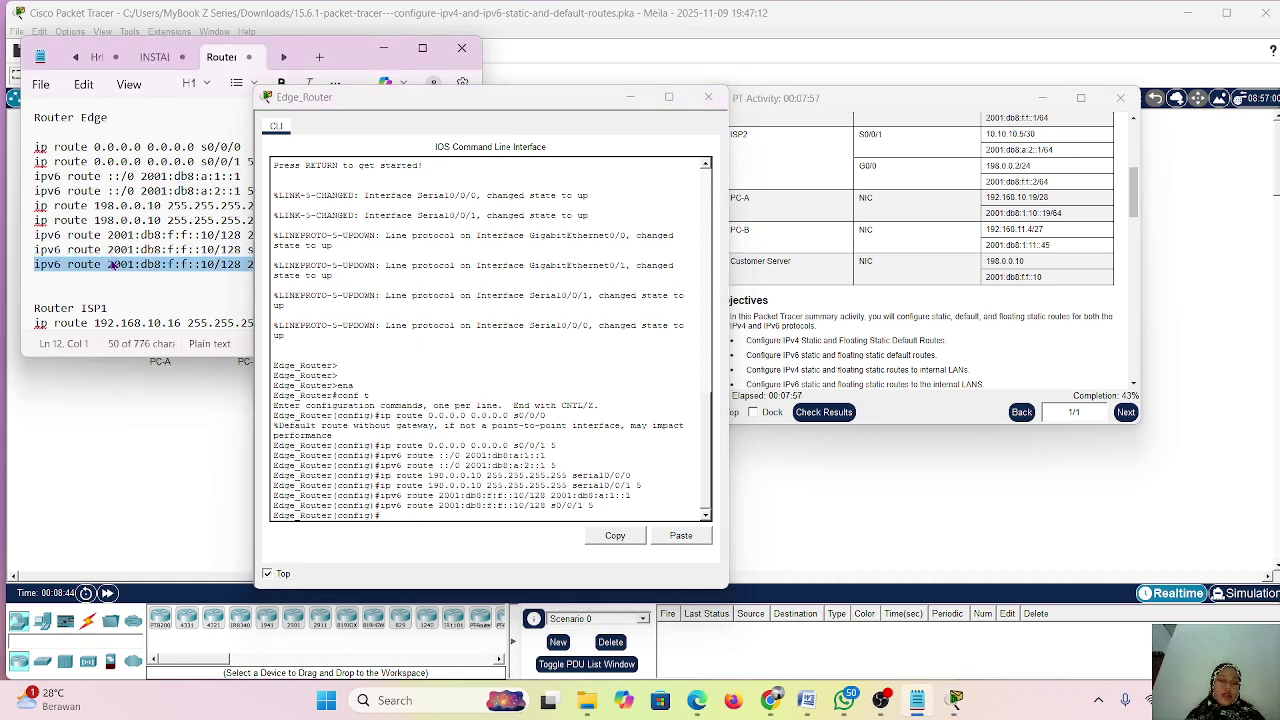
left_click(415, 517)
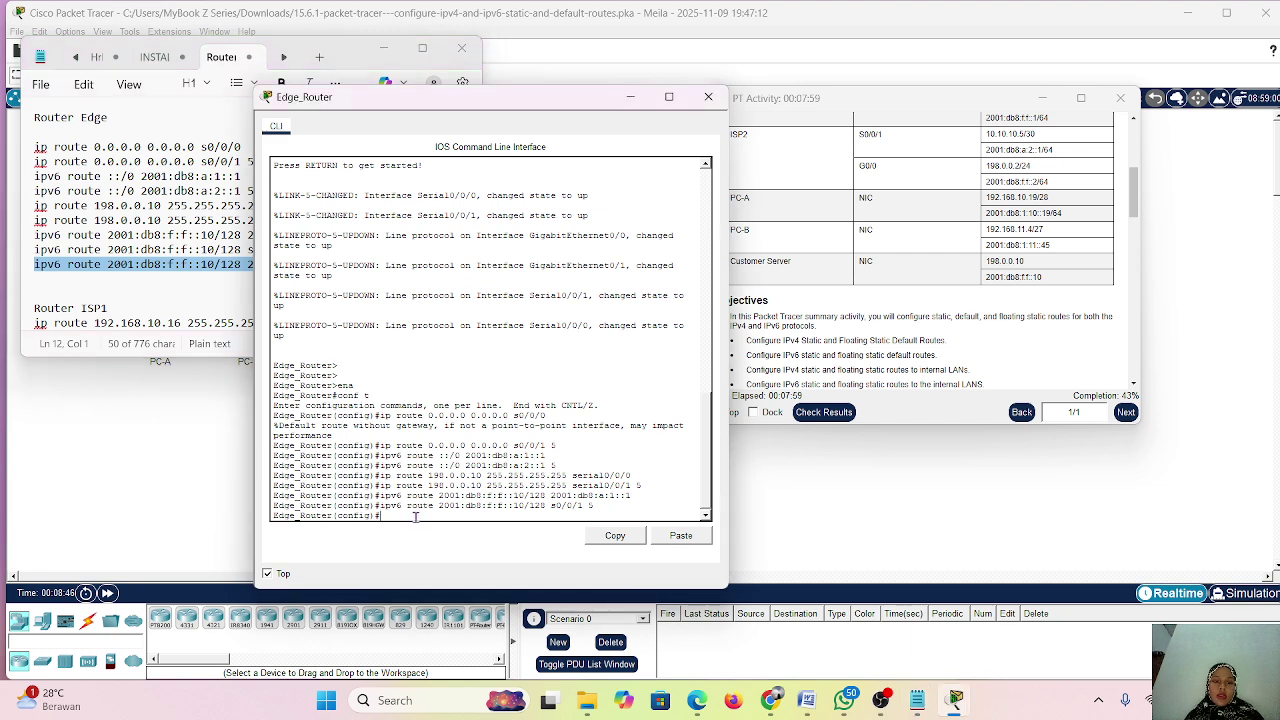
right_click(415, 517)
left_click(453, 545)
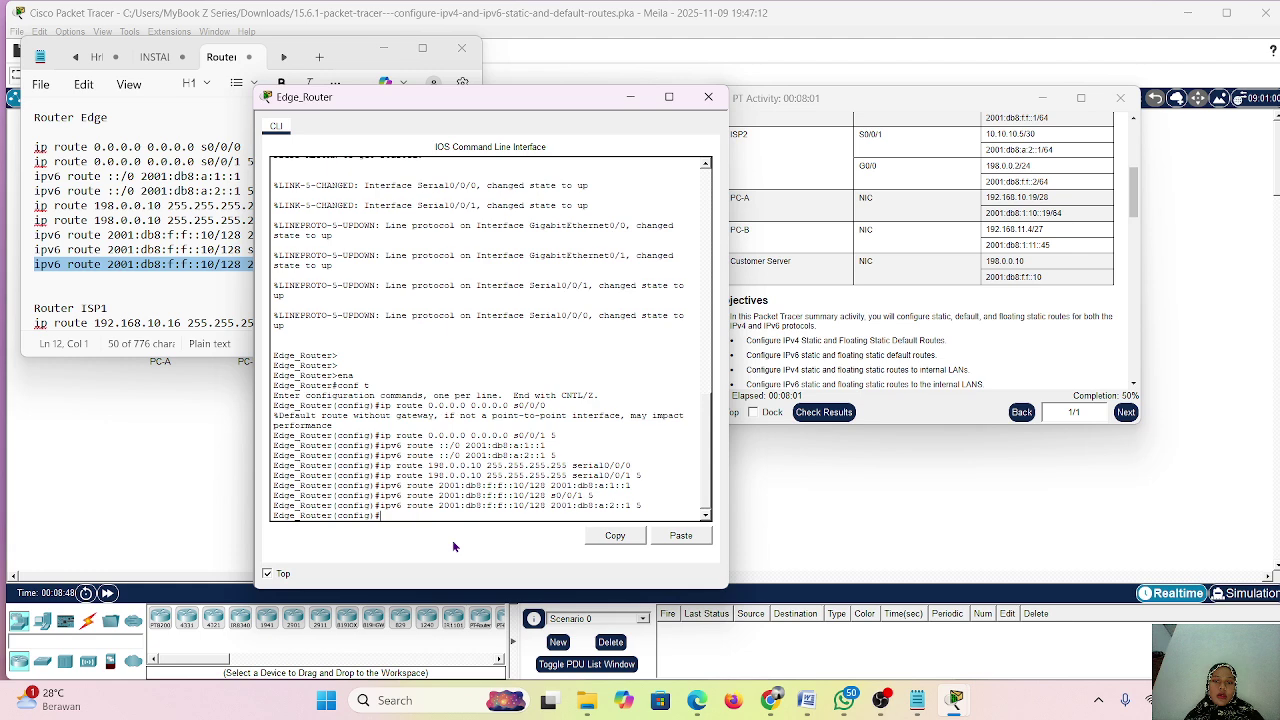
- Reposition the activity instructions window and minimize the Edge_Router window to uncover the route notes
left_click(891, 94)
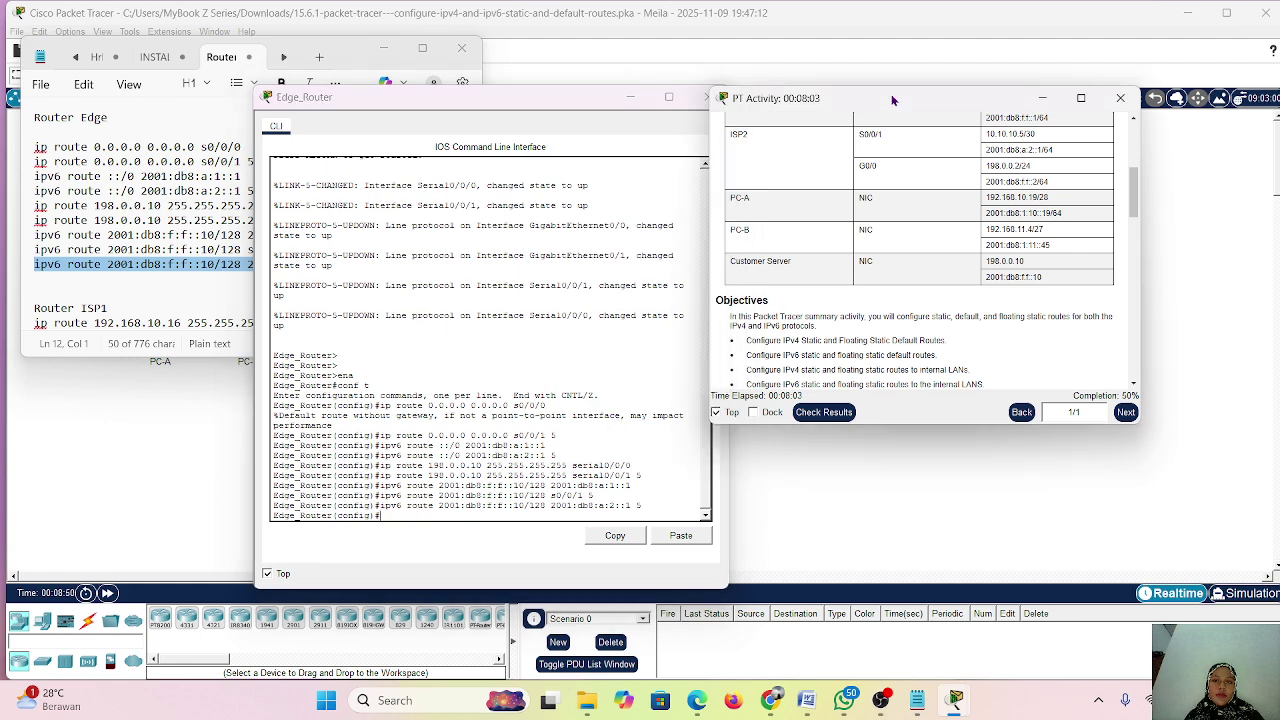
left_click_drag(891, 98, 855, 81)
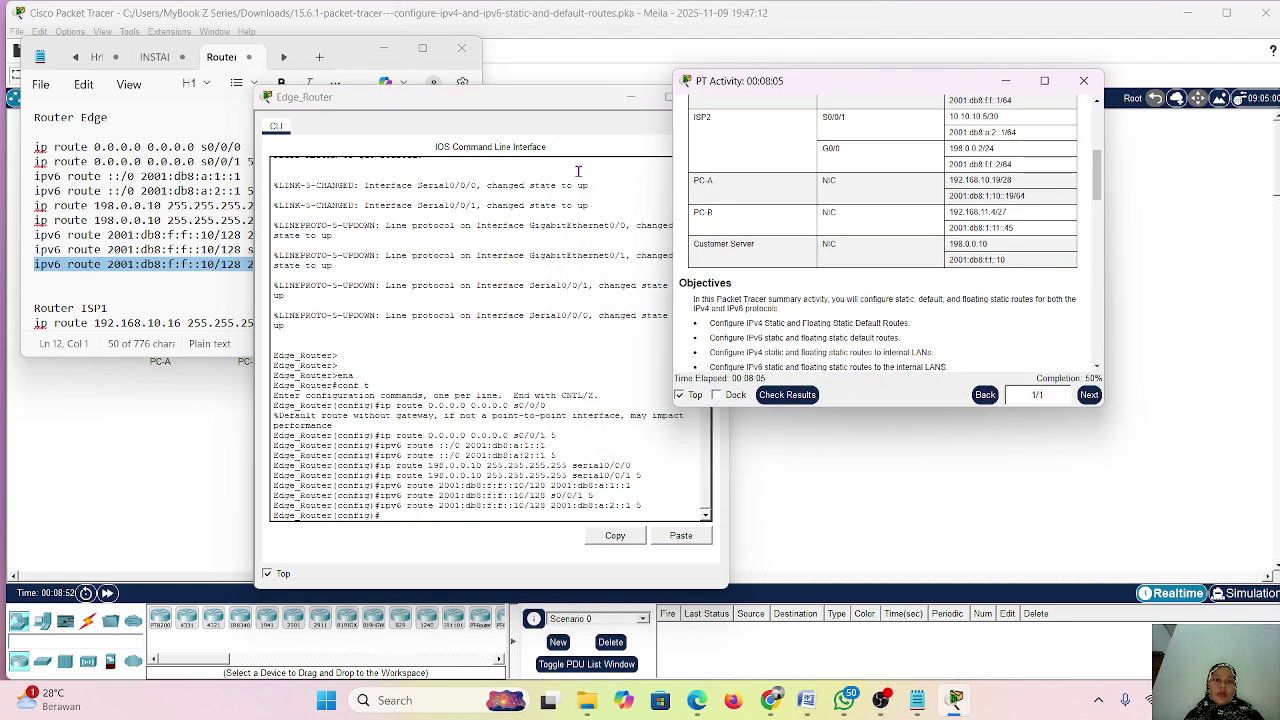
left_click(630, 97)
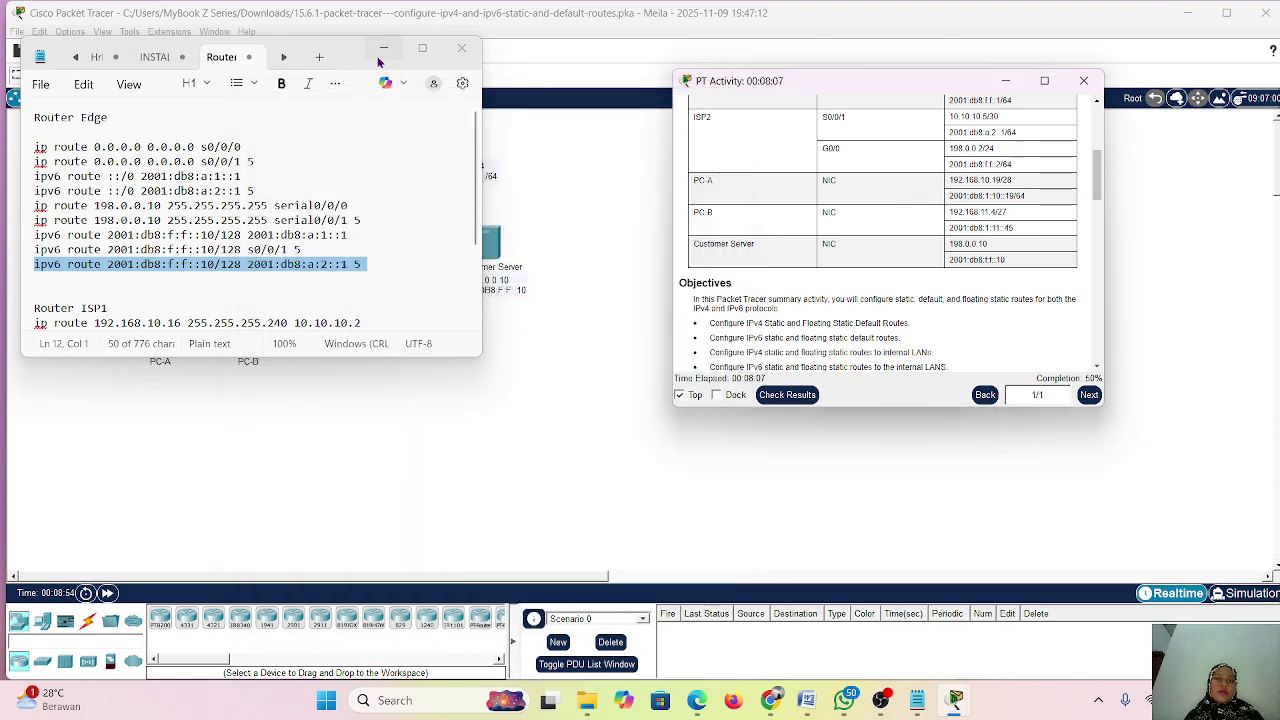
- Minimize the route notes and open the ISP1 router's command line at its user prompt
left_click(383, 48)
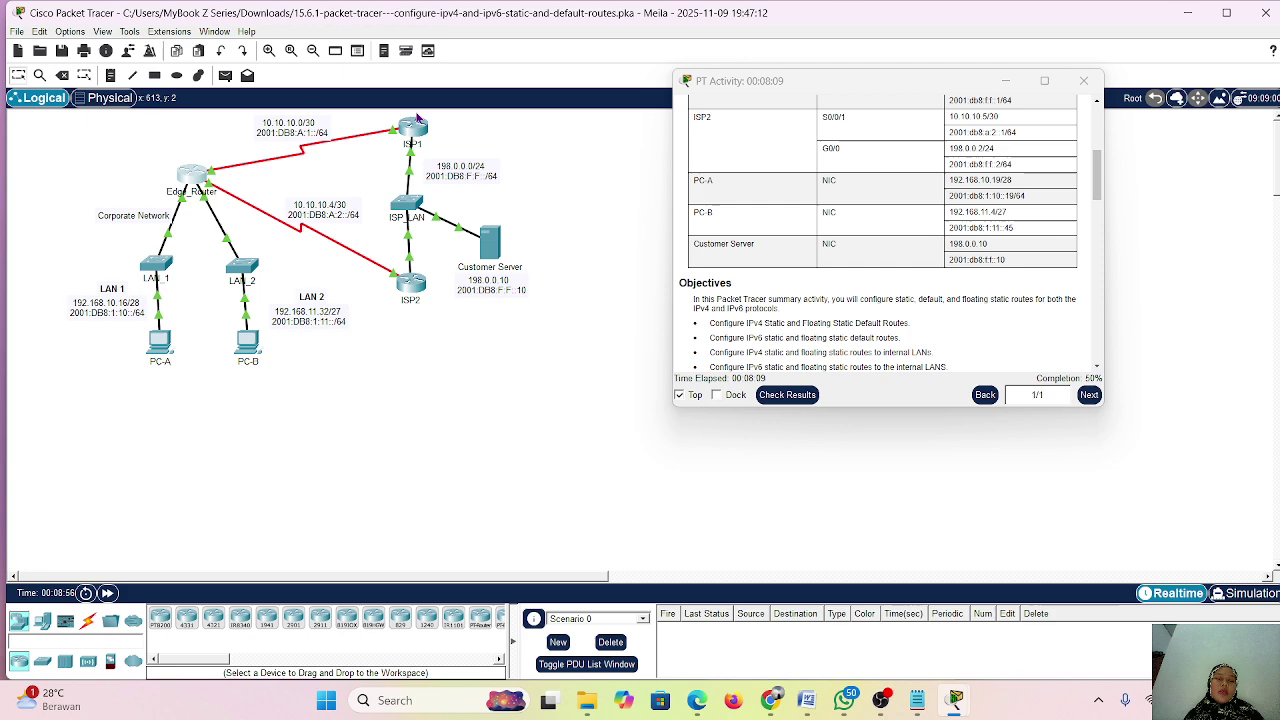
left_click(414, 124)
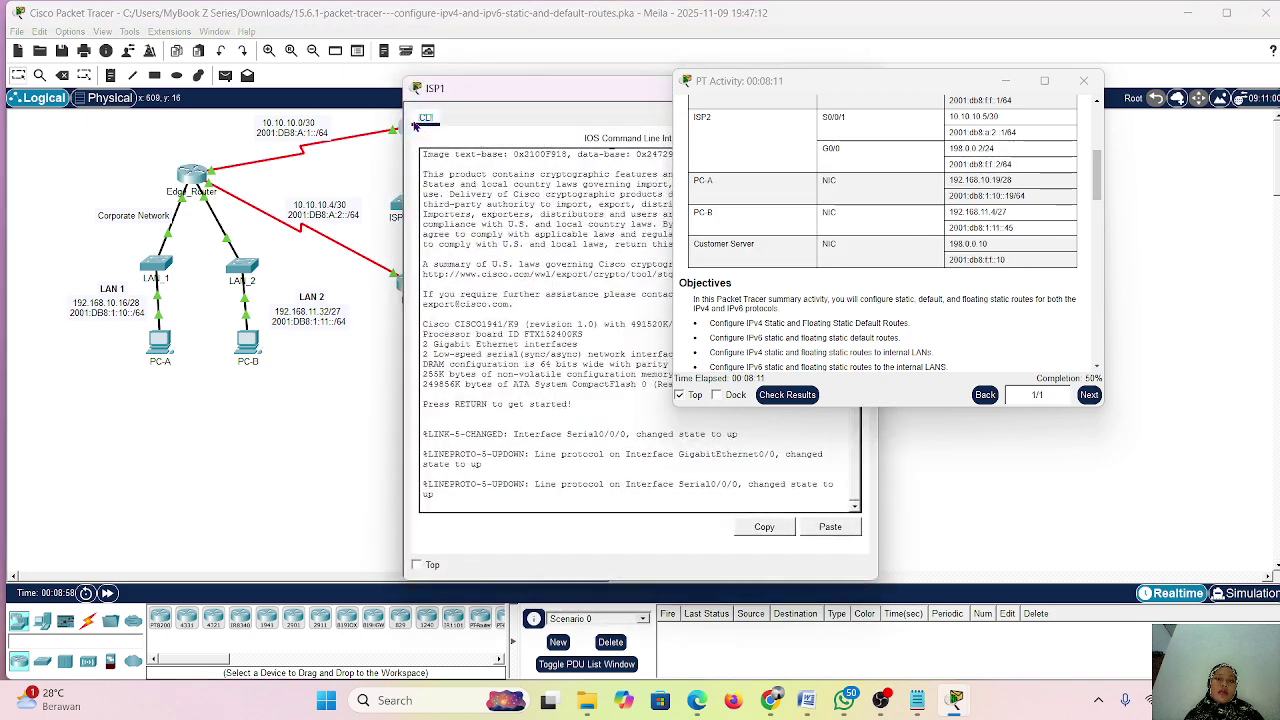
left_click(464, 510)
key("Return")
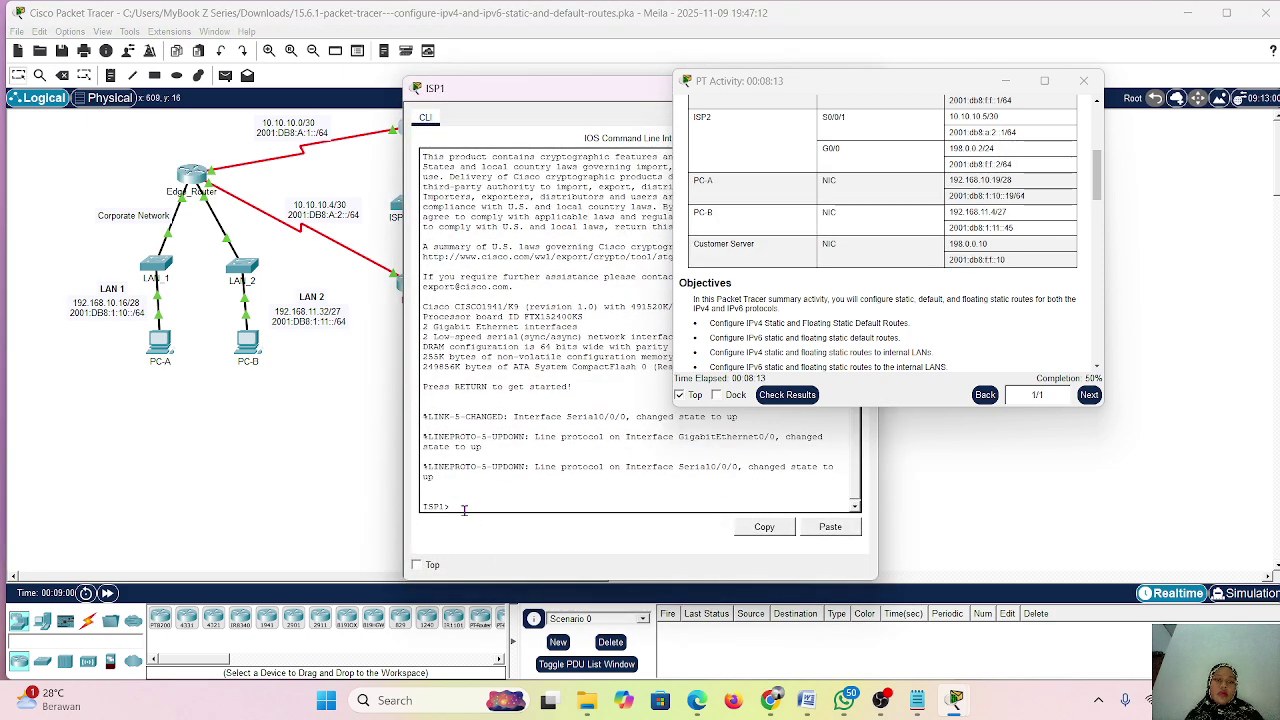
key("Return")
key("Return")
- Enter privileged mode and then global configuration mode on ISP1 with "ena" and "conf t"
type("en")
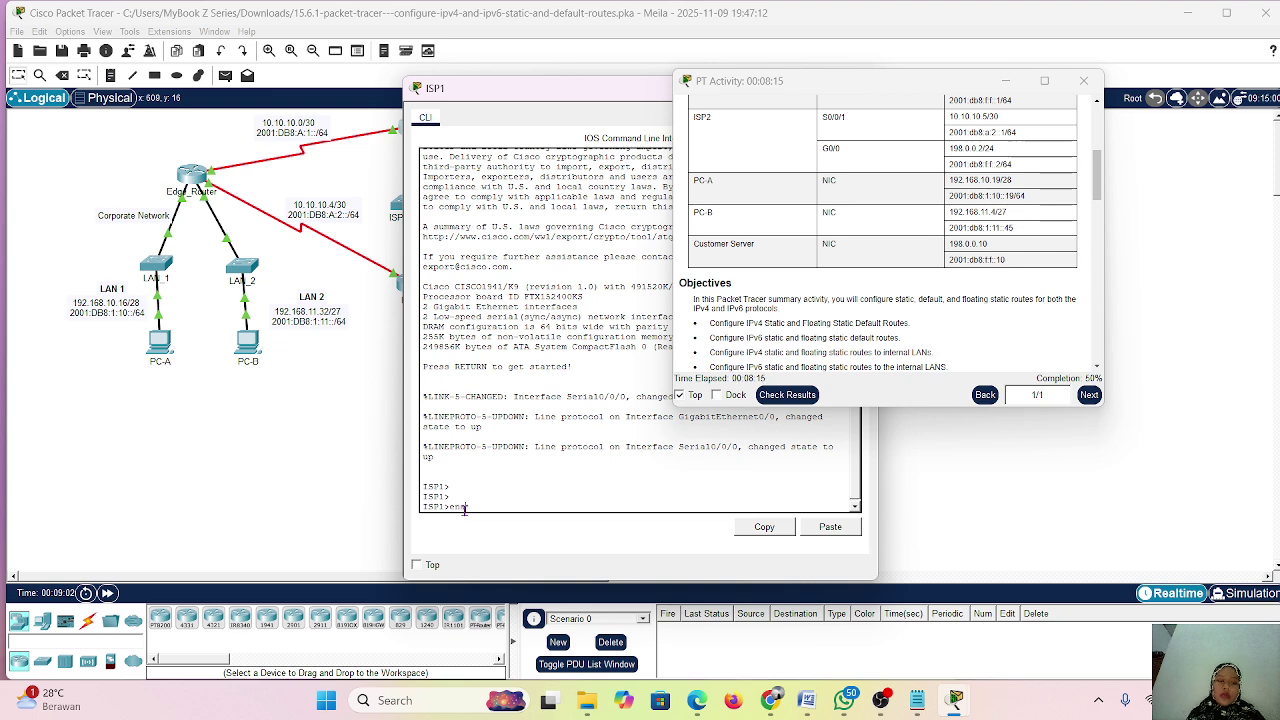
type("a")
key("Return")
type("conf")
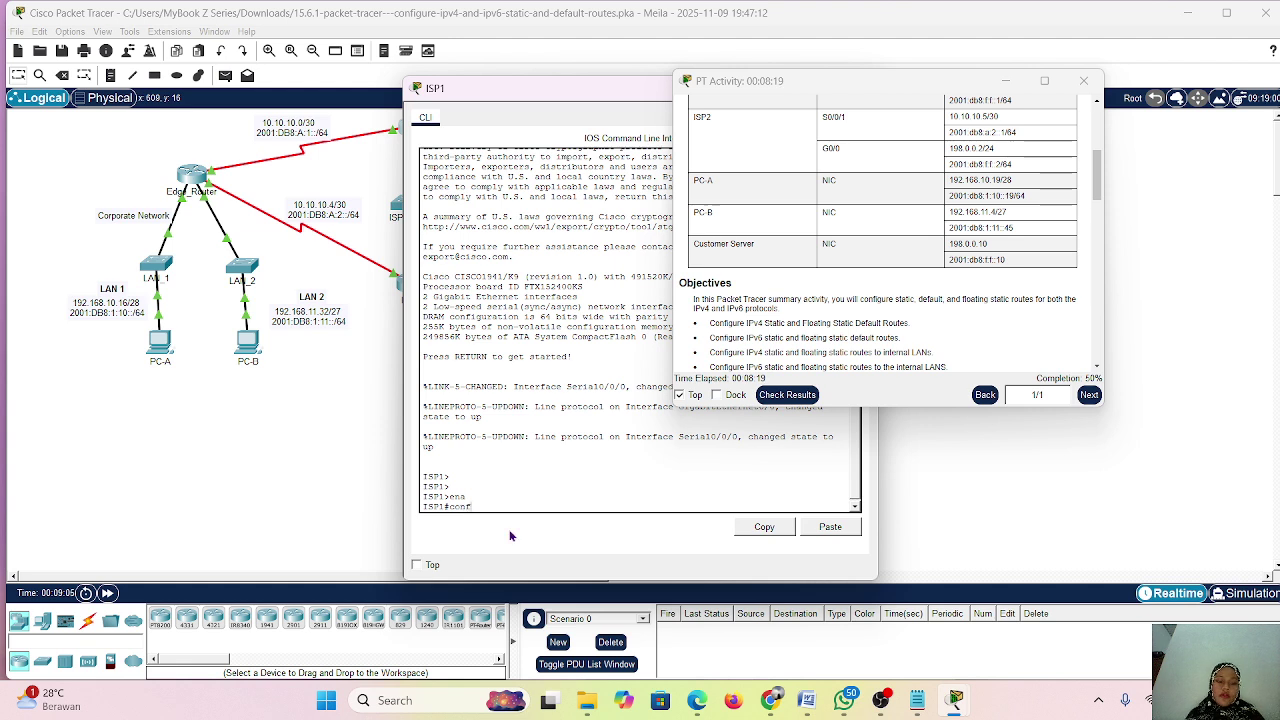
type(" t")
key("Return")
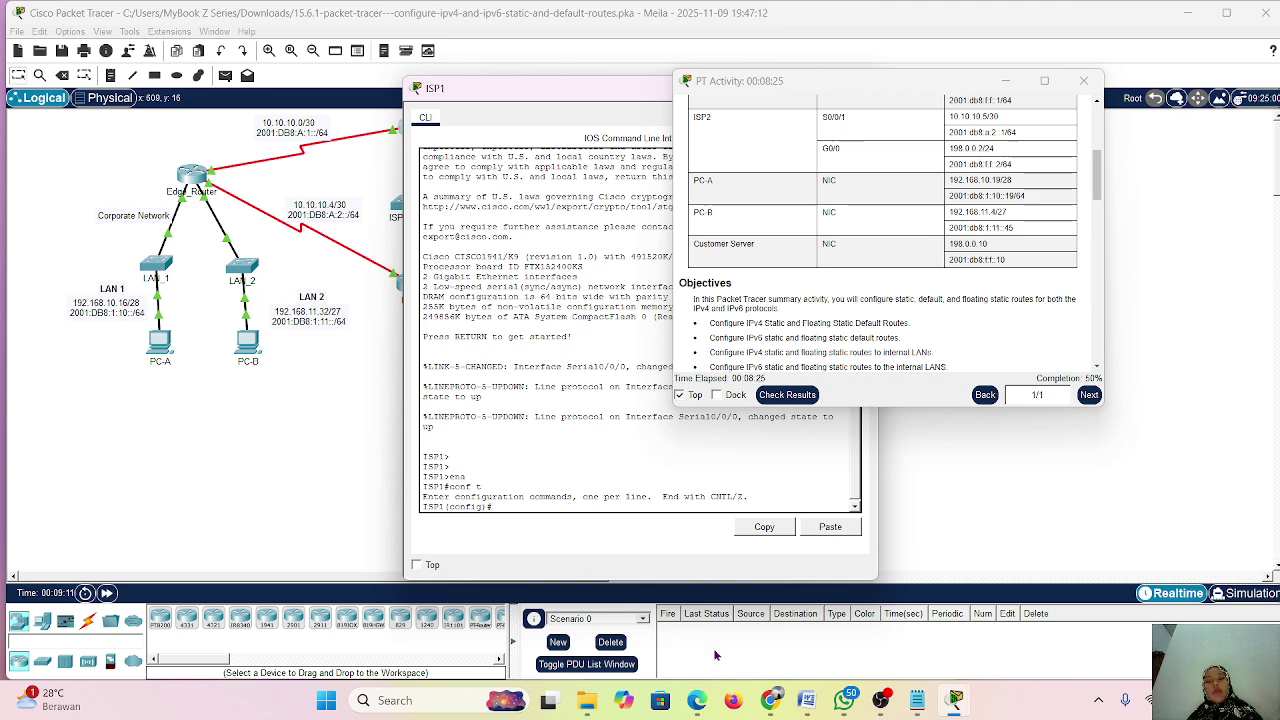
- Copy the static route "ip route 192.168.10.16 255.255.255.240 10.10.10.2" from the Notepad notes and run it on ISP1
mouse_move(914, 708)
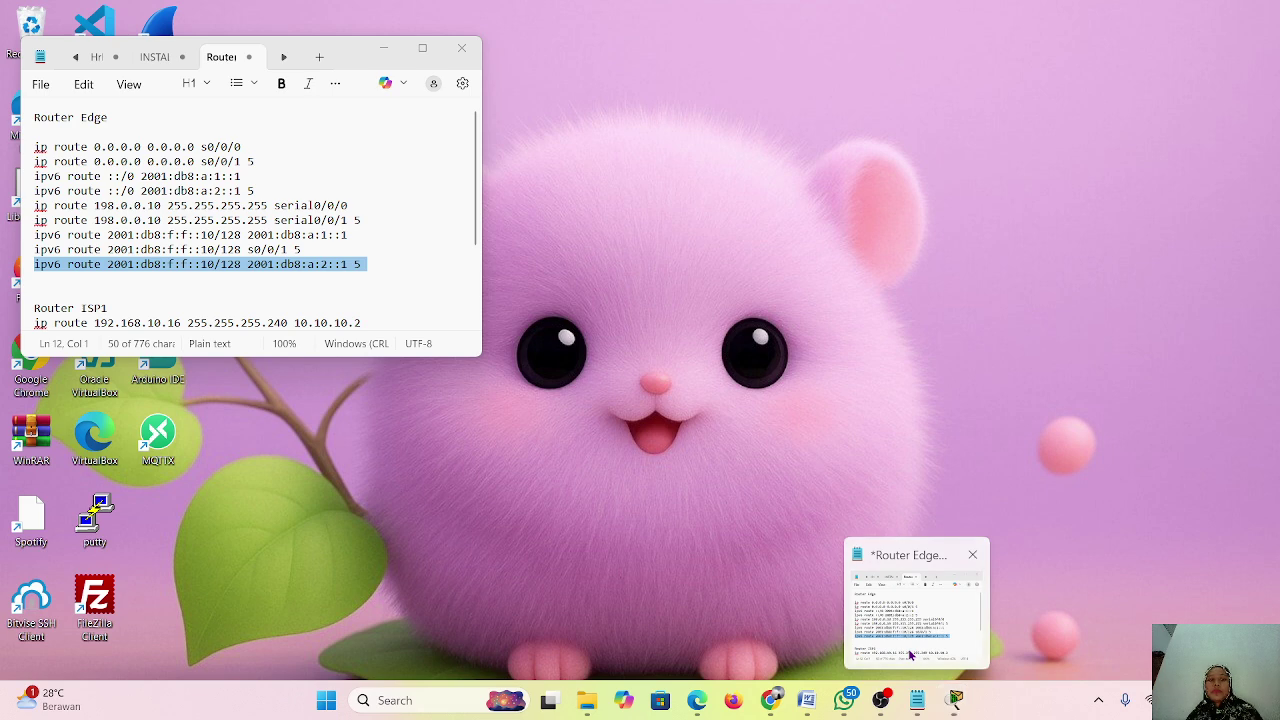
left_click(915, 620)
scroll(336, 308, "down", 2)
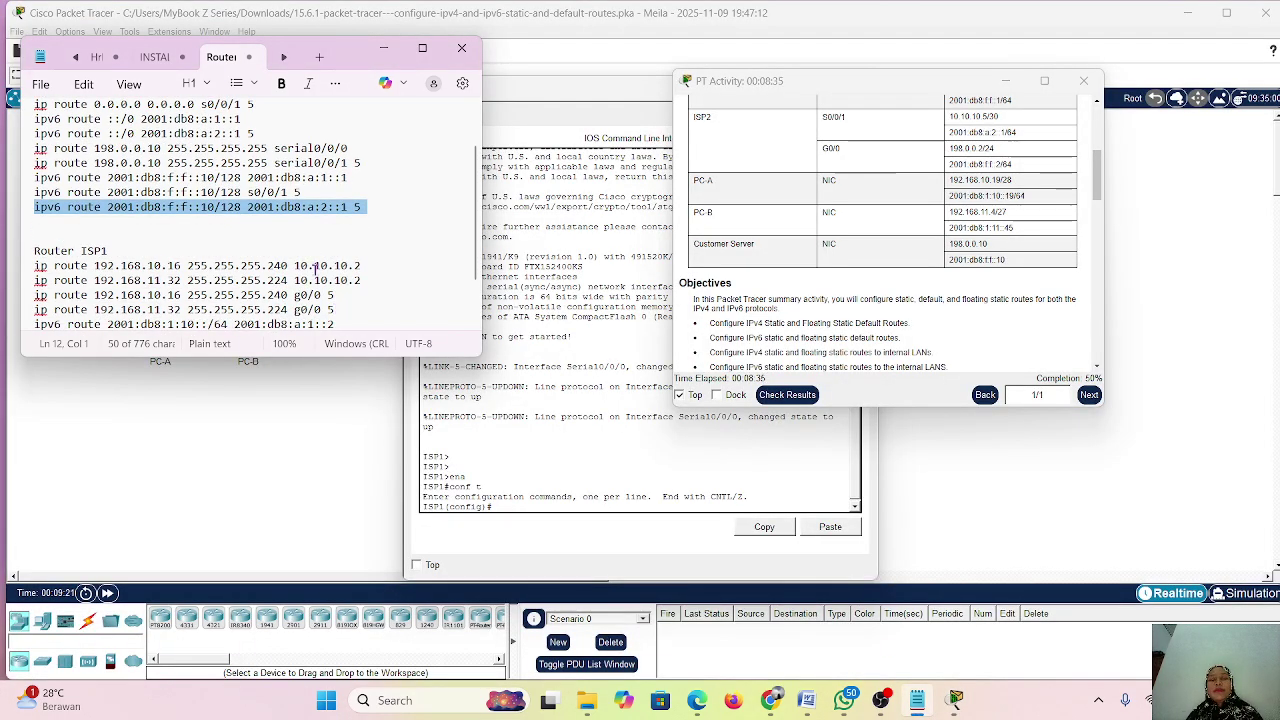
triple_click(316, 266)
key("ctrl+c")
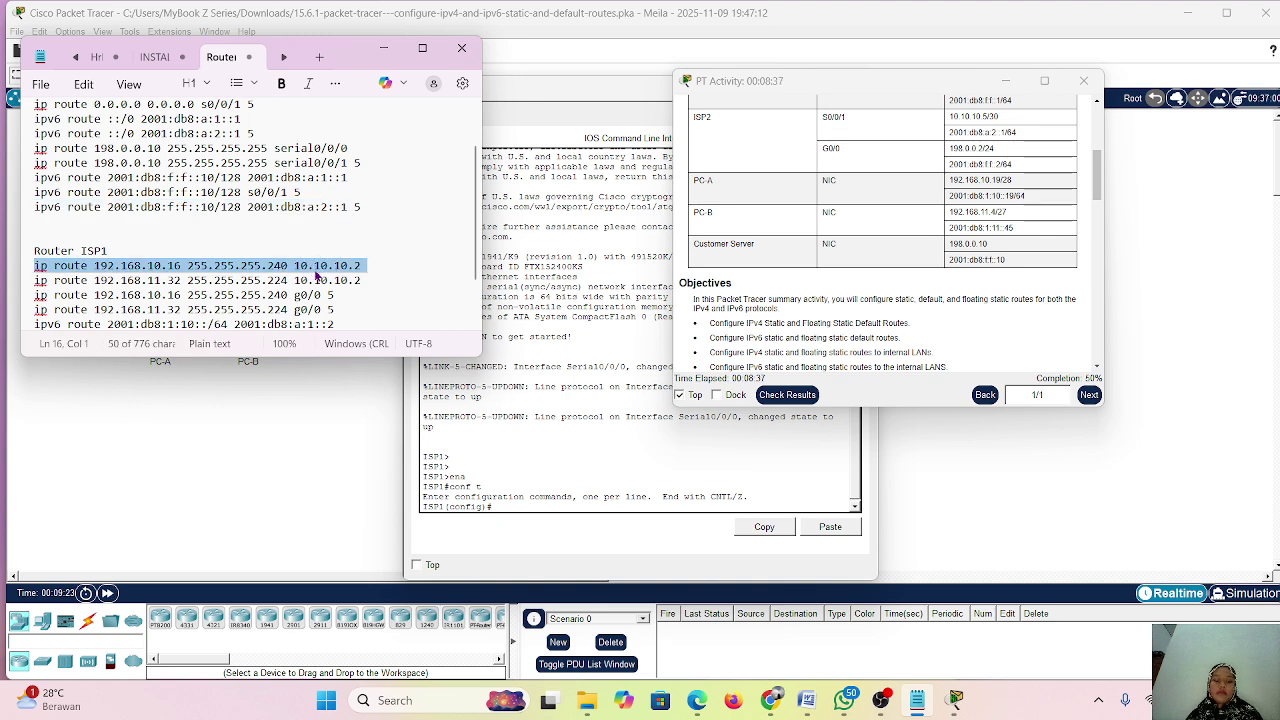
left_click(528, 502)
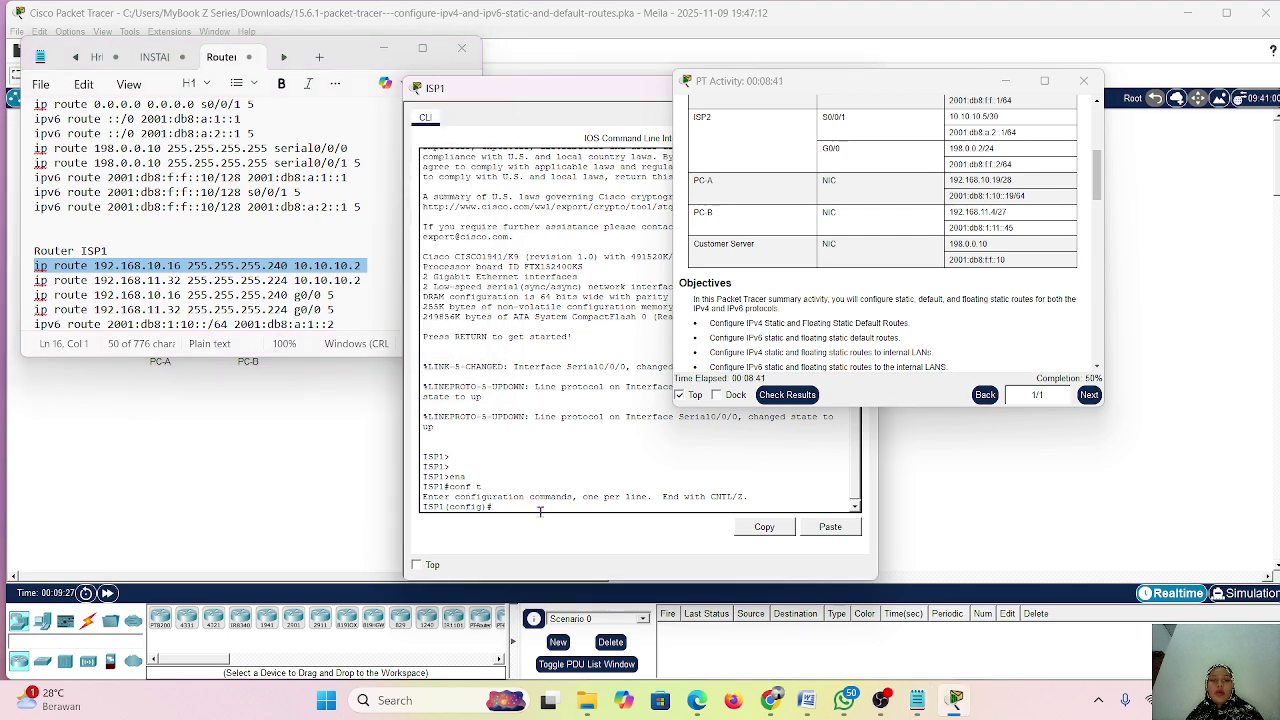
right_click(540, 517)
left_click(562, 534)
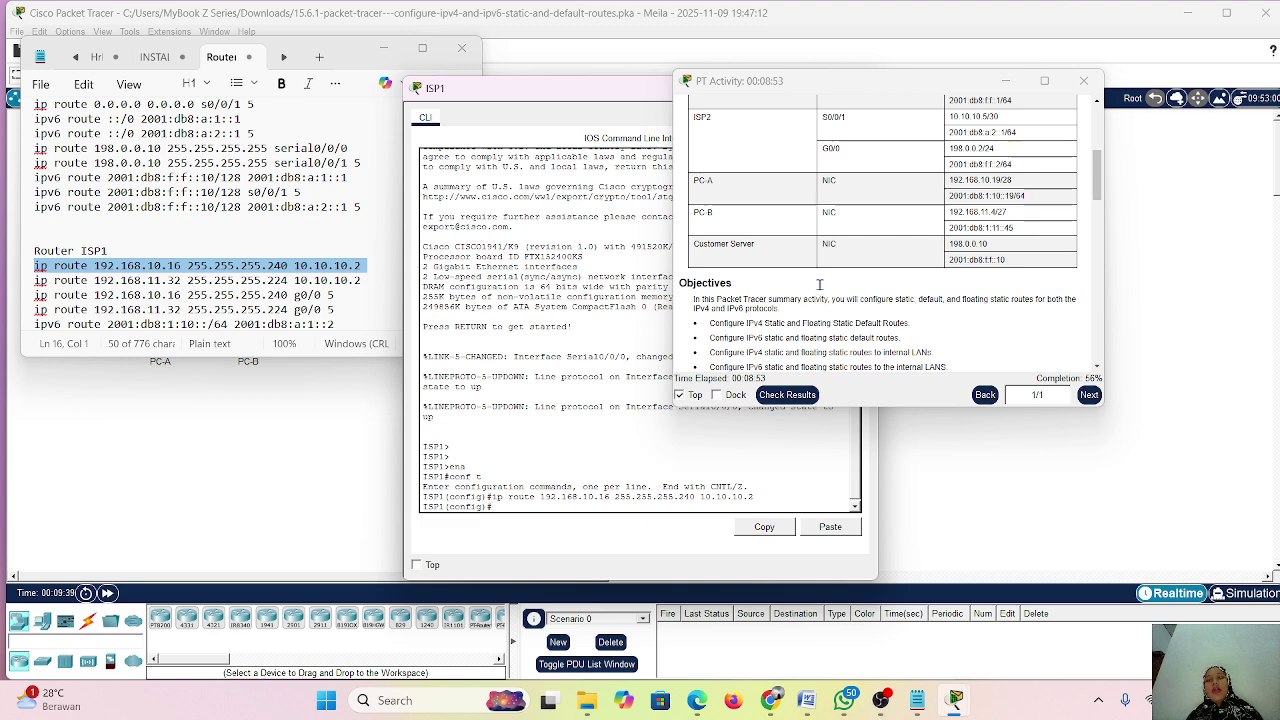
- Examine the activity's addressing table and highlight the IPv4 address of Edge_Router's S0/0/0 interface
scroll(847, 243, "up", 1)
scroll(847, 243, "up", 4)
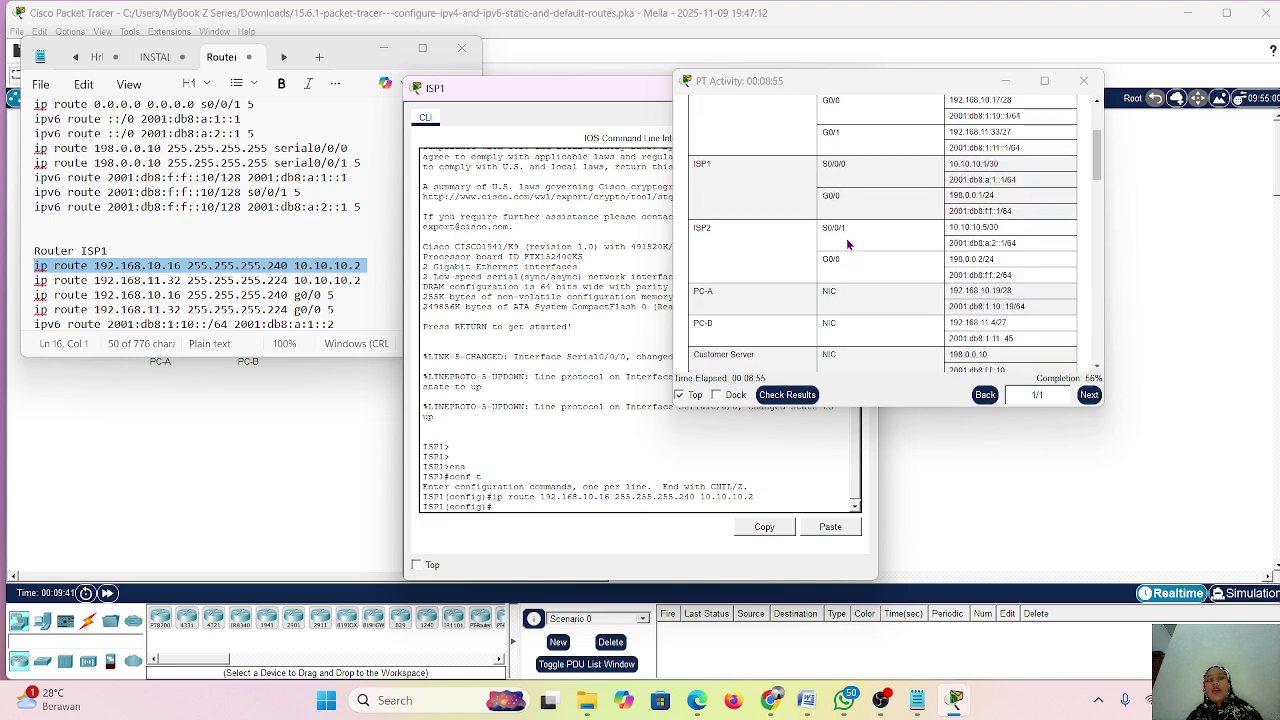
scroll(847, 243, "down", 3)
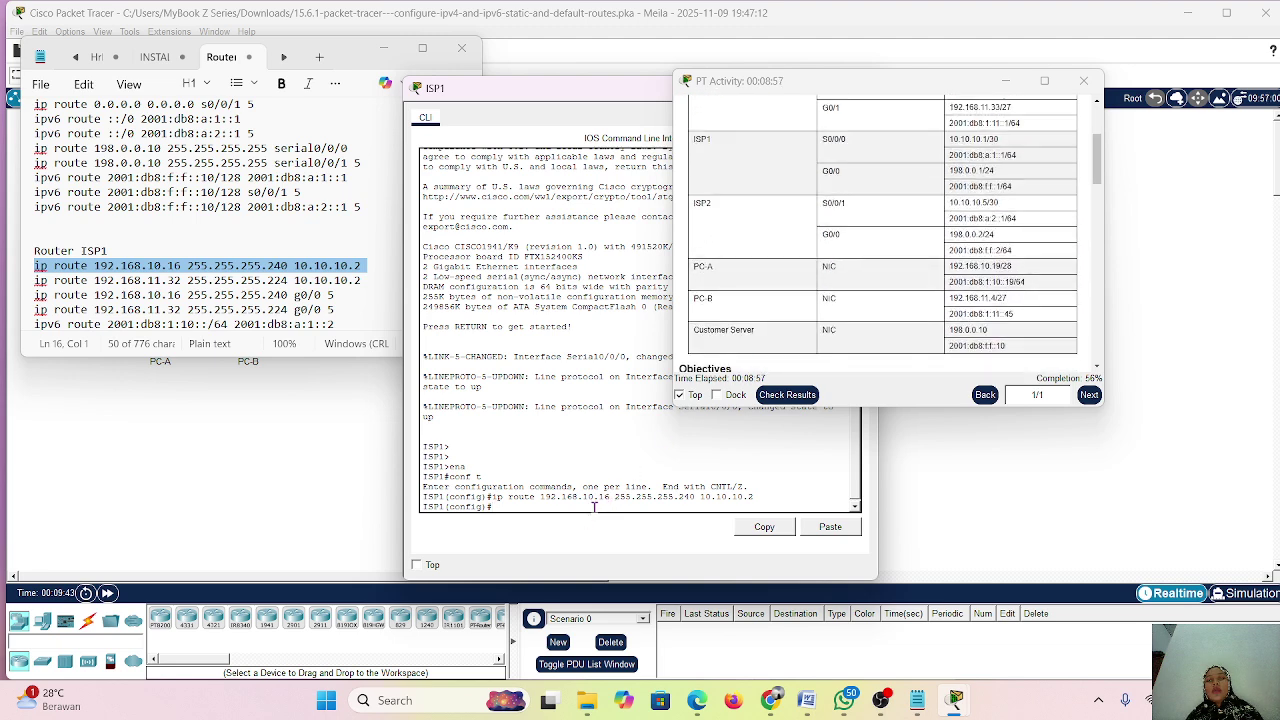
scroll(920, 258, "down", 1)
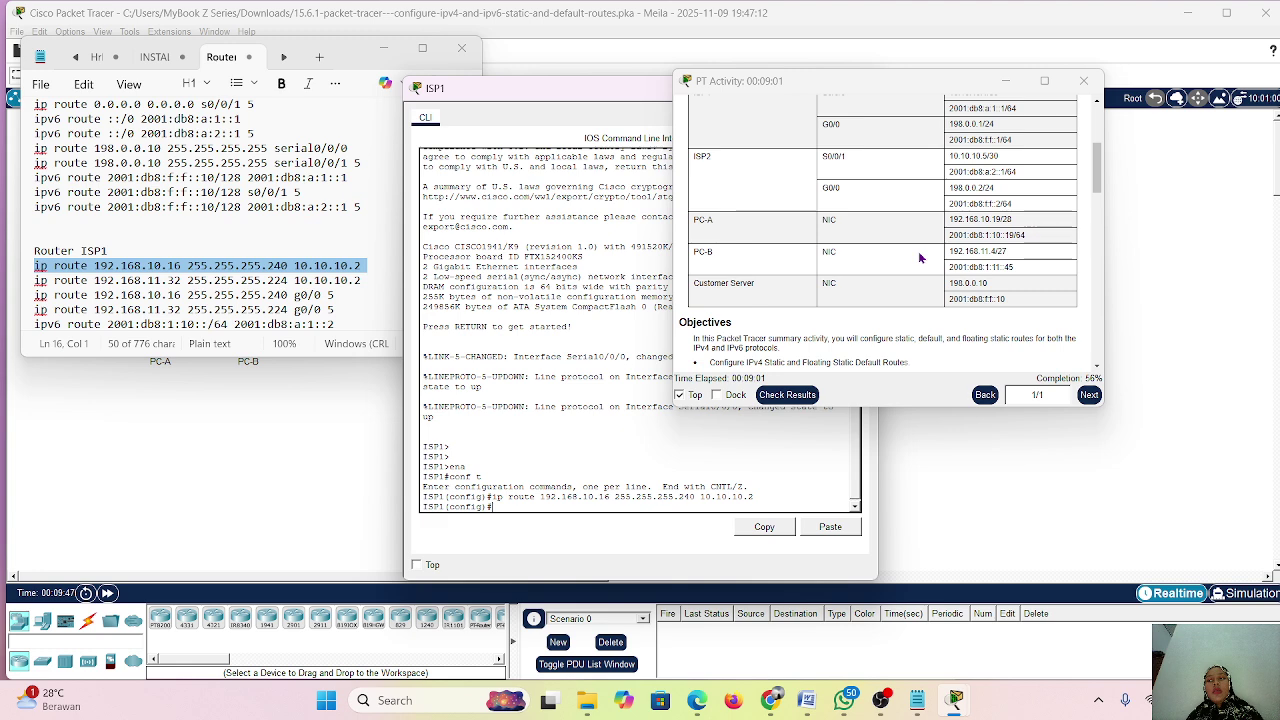
scroll(918, 251, "up", 5)
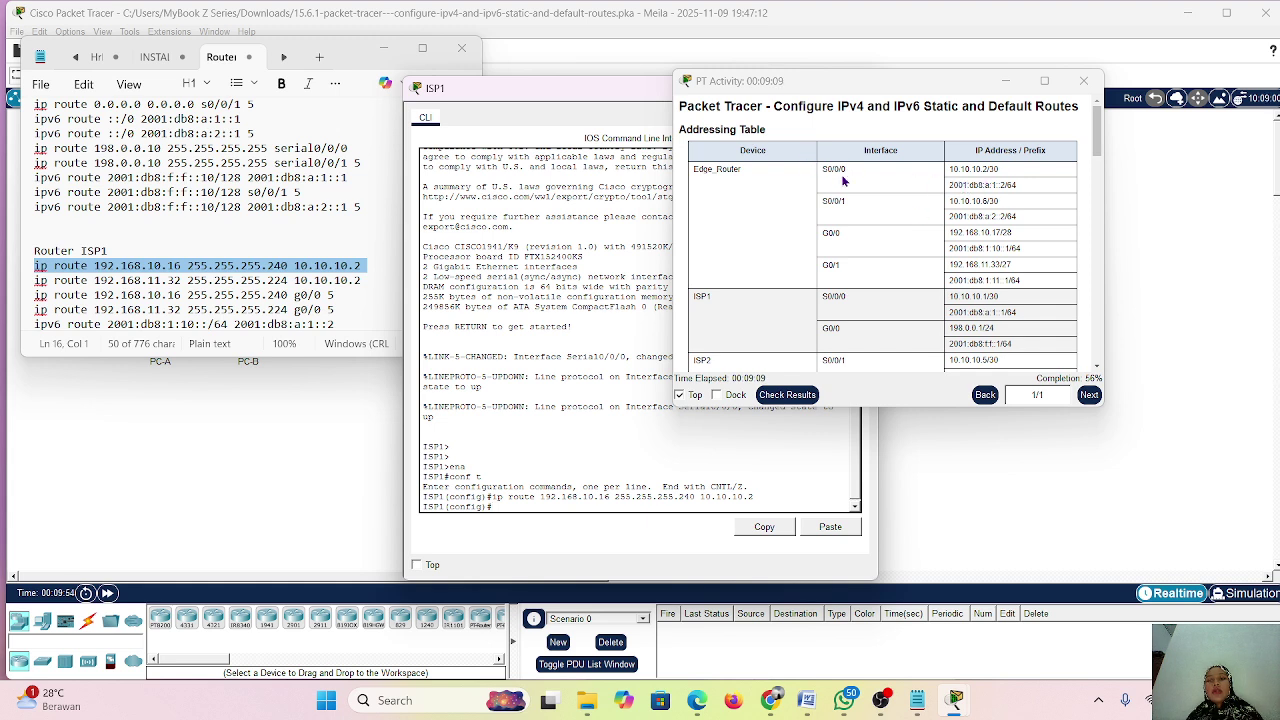
left_click_drag(949, 170, 1000, 170)
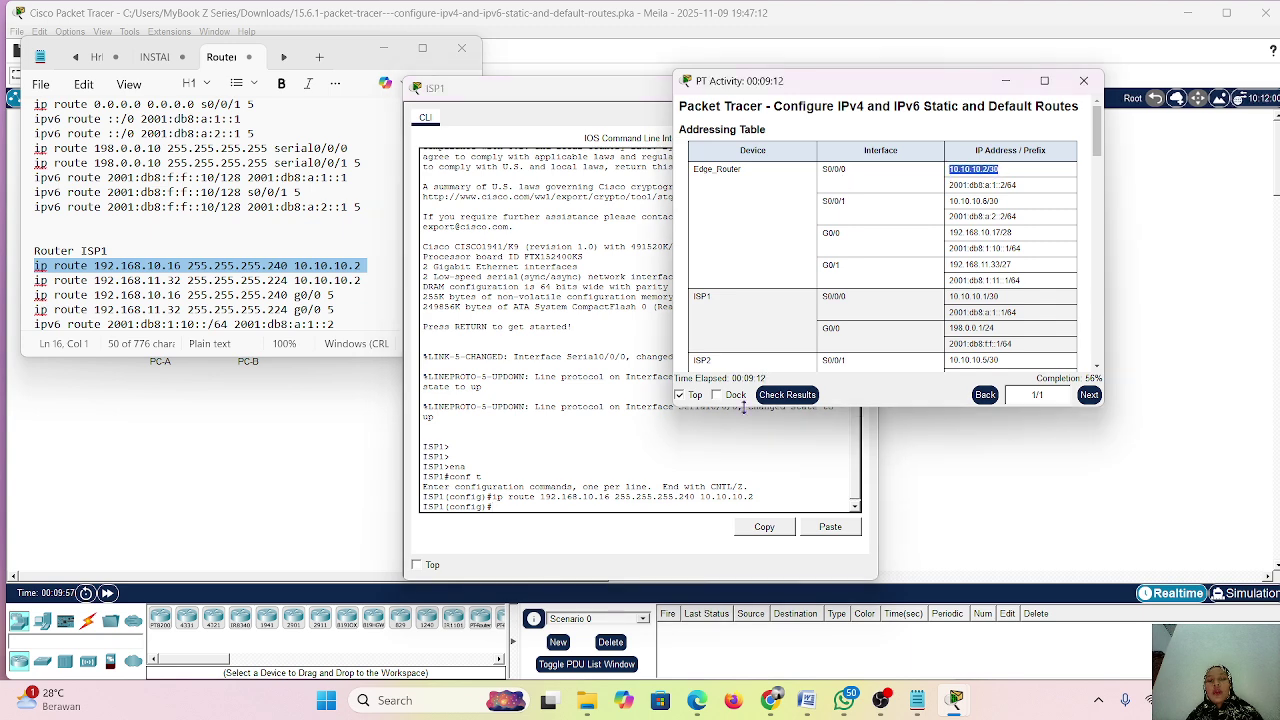
- Copy the static route "ip route 192.168.11.32 255.255.255.224 10.10.10.2" from the notes and run it on ISP1
triple_click(313, 284)
key("ctrl+c")
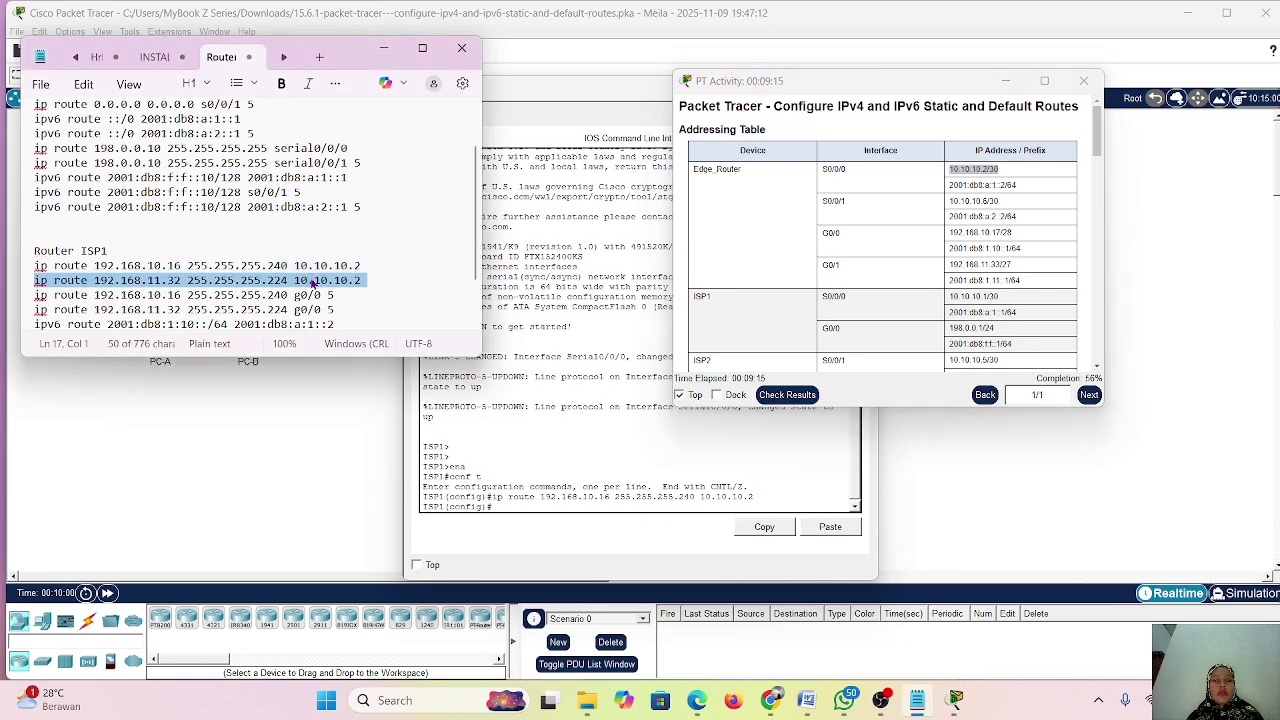
left_click(532, 510)
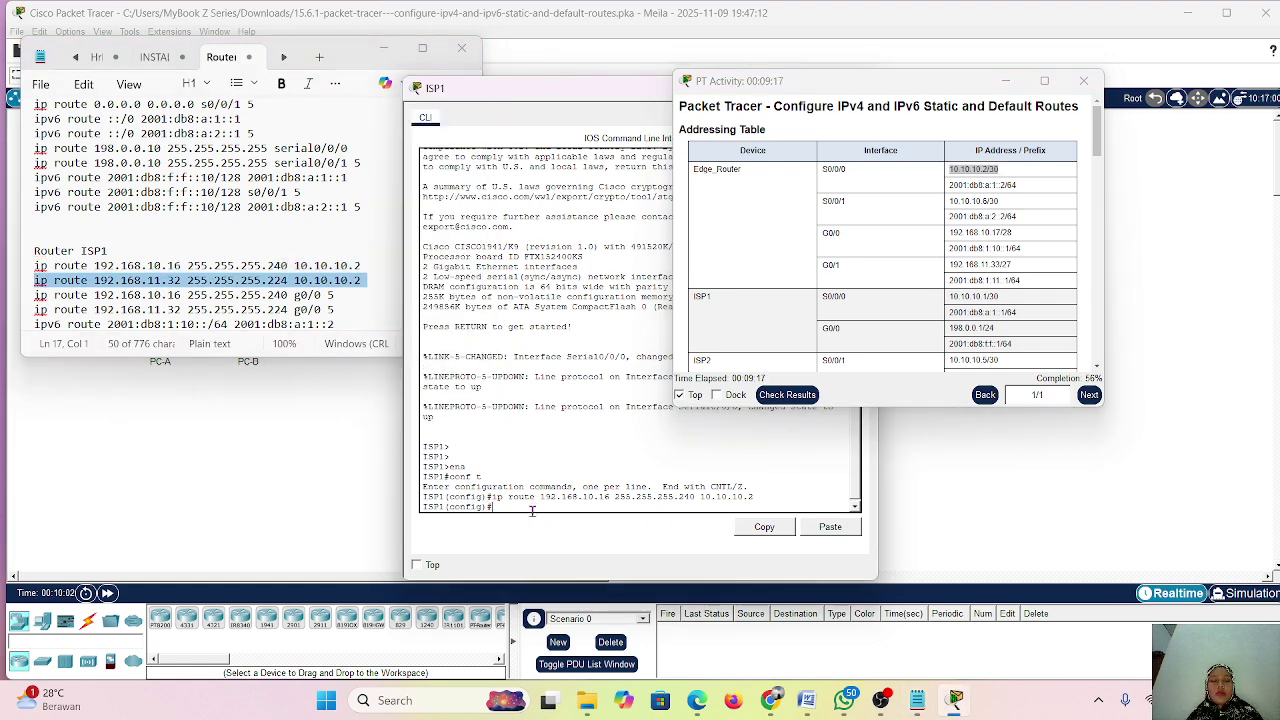
right_click(532, 510)
left_click(557, 542)
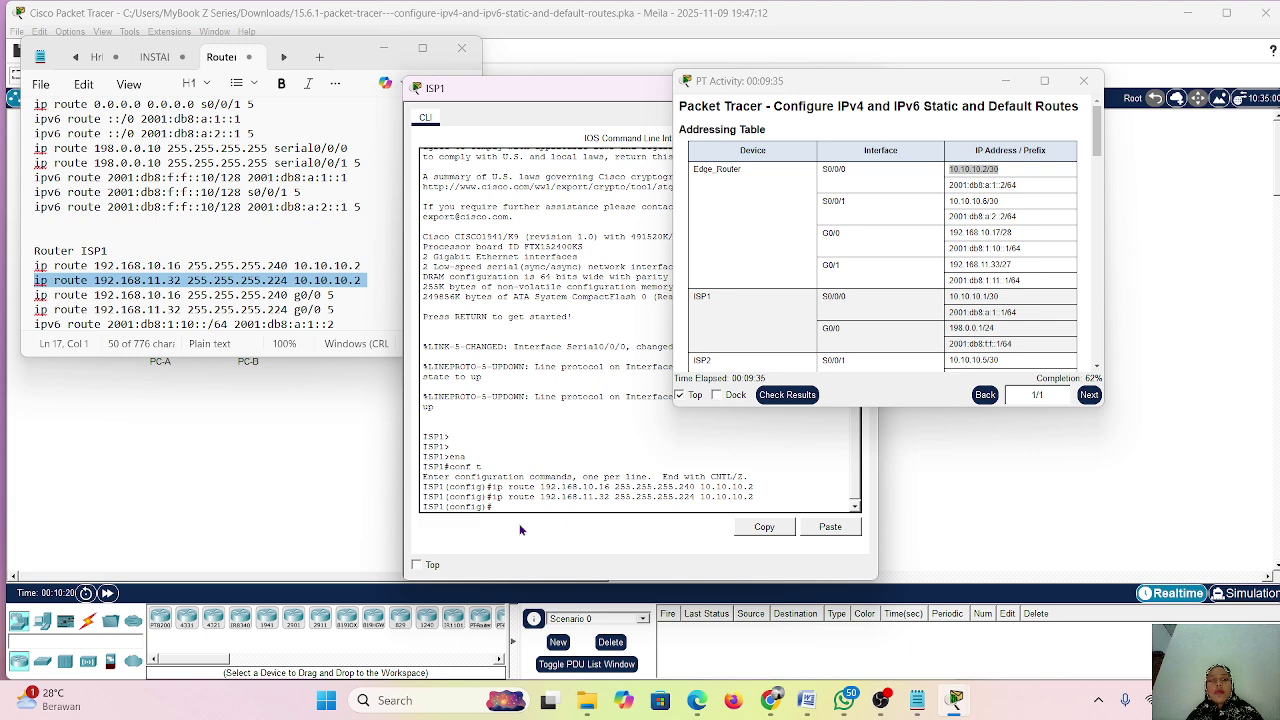
- Copy the floating static route "ip route 192.168.10.16 255.255.255.240 g0/0 5" from the notes and run it on ISP1
left_click(270, 295)
triple_click(270, 295)
key("ctrl+c")
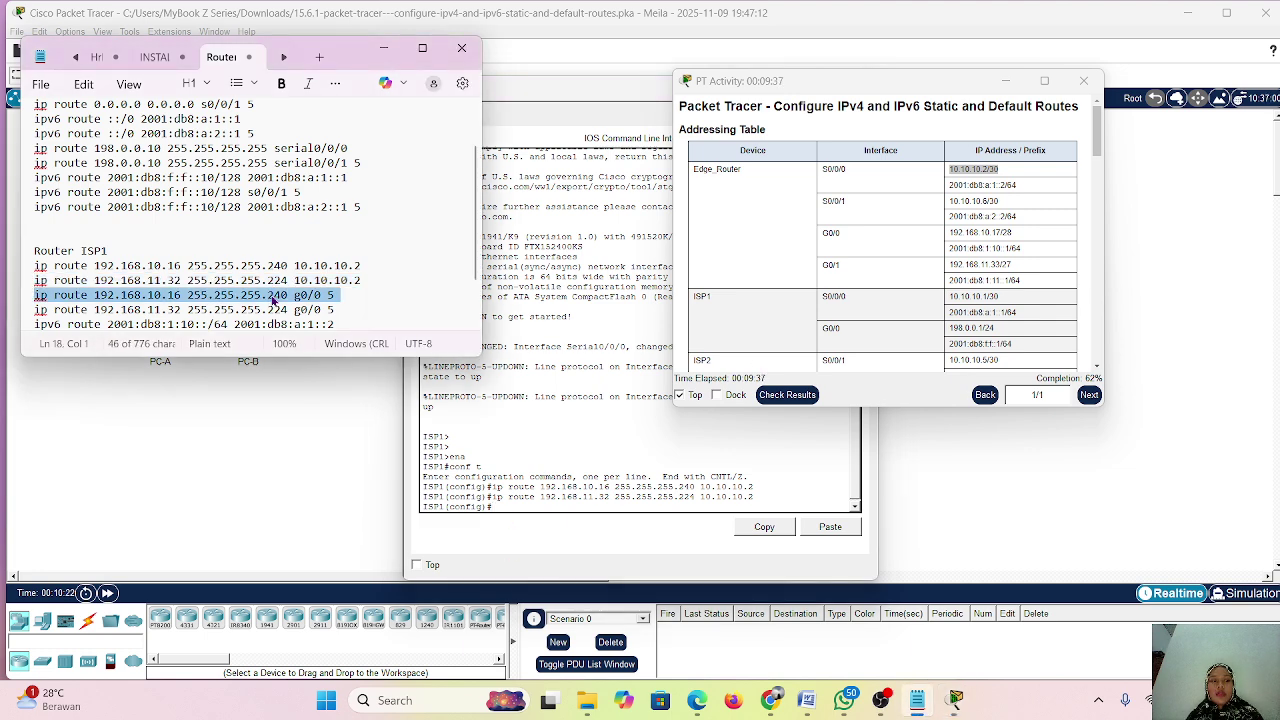
left_click(538, 507)
right_click(539, 509)
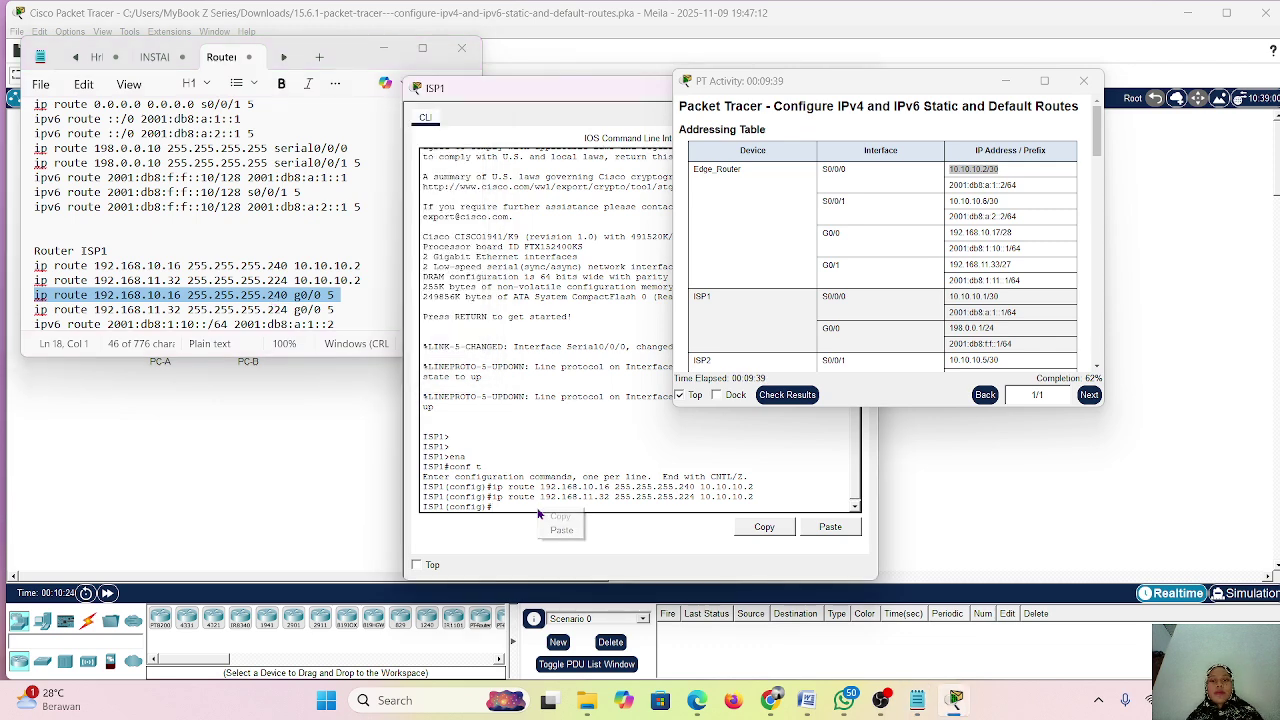
left_click(562, 530)
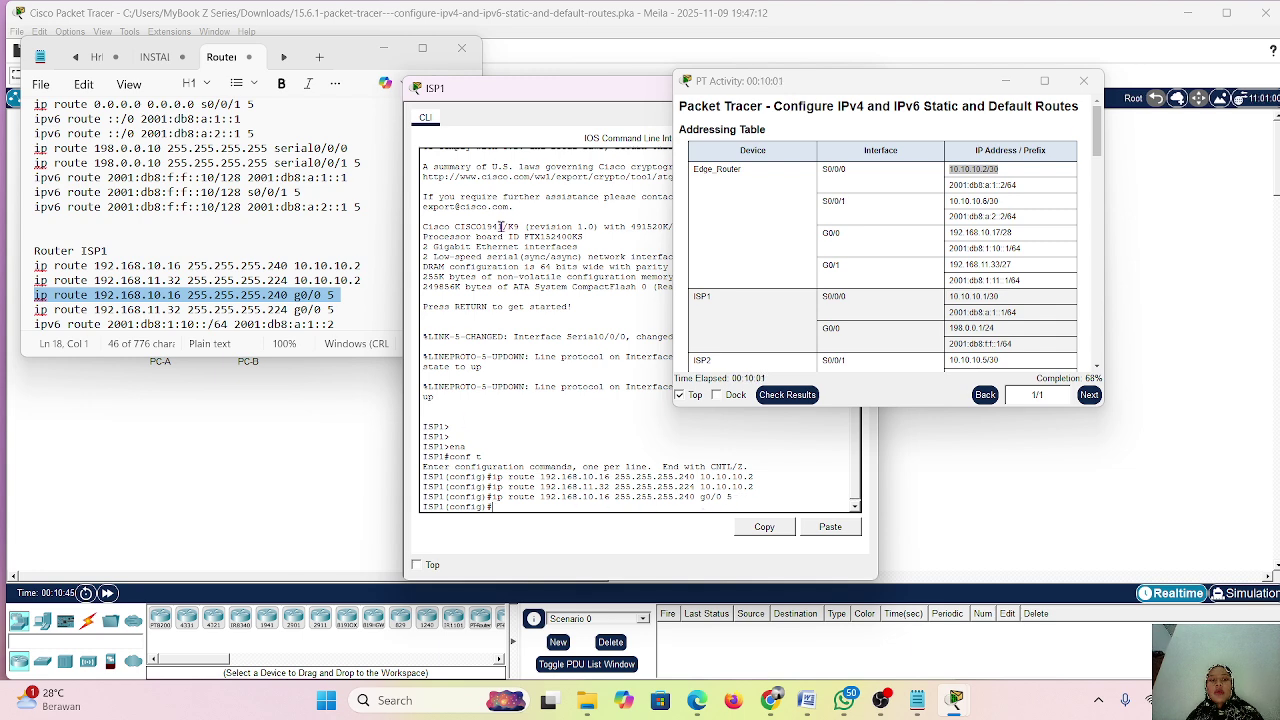
- Copy the floating static route "ip route 192.168.11.32 255.255.255.224 g0/0 5" from the notes and run it on ISP1
double_click(277, 309)
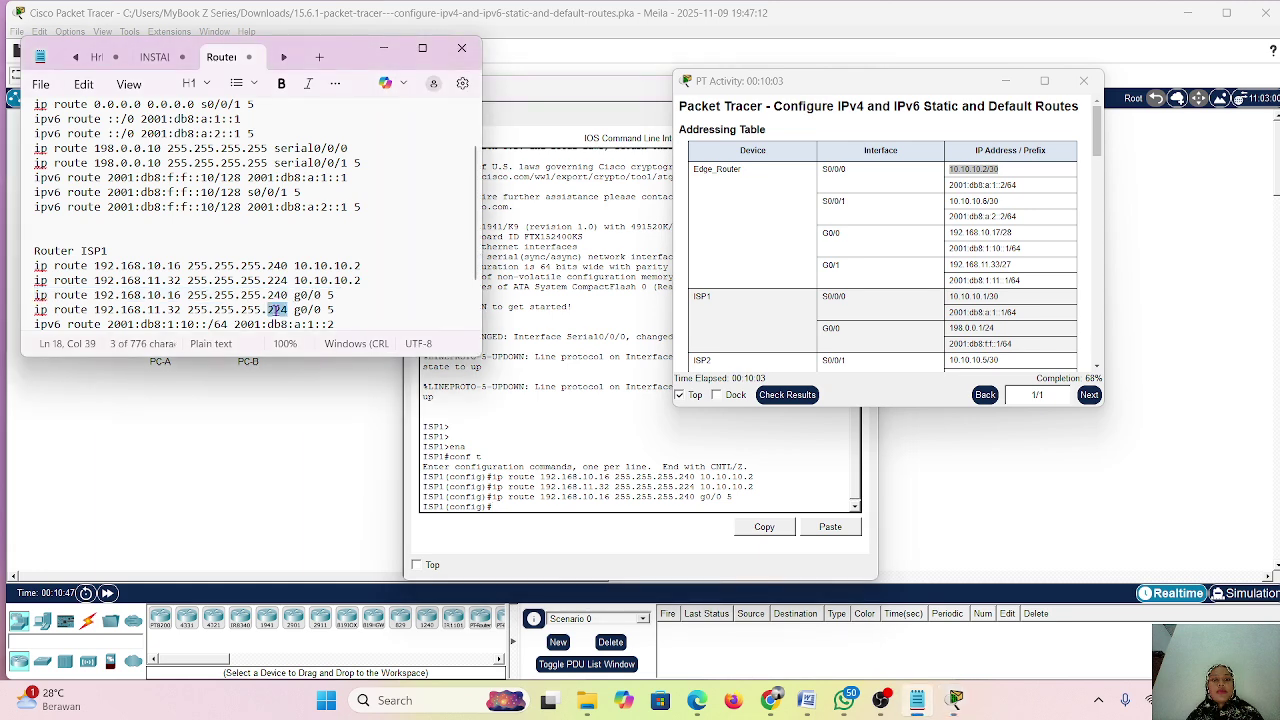
triple_click(277, 310)
key("ctrl+c")
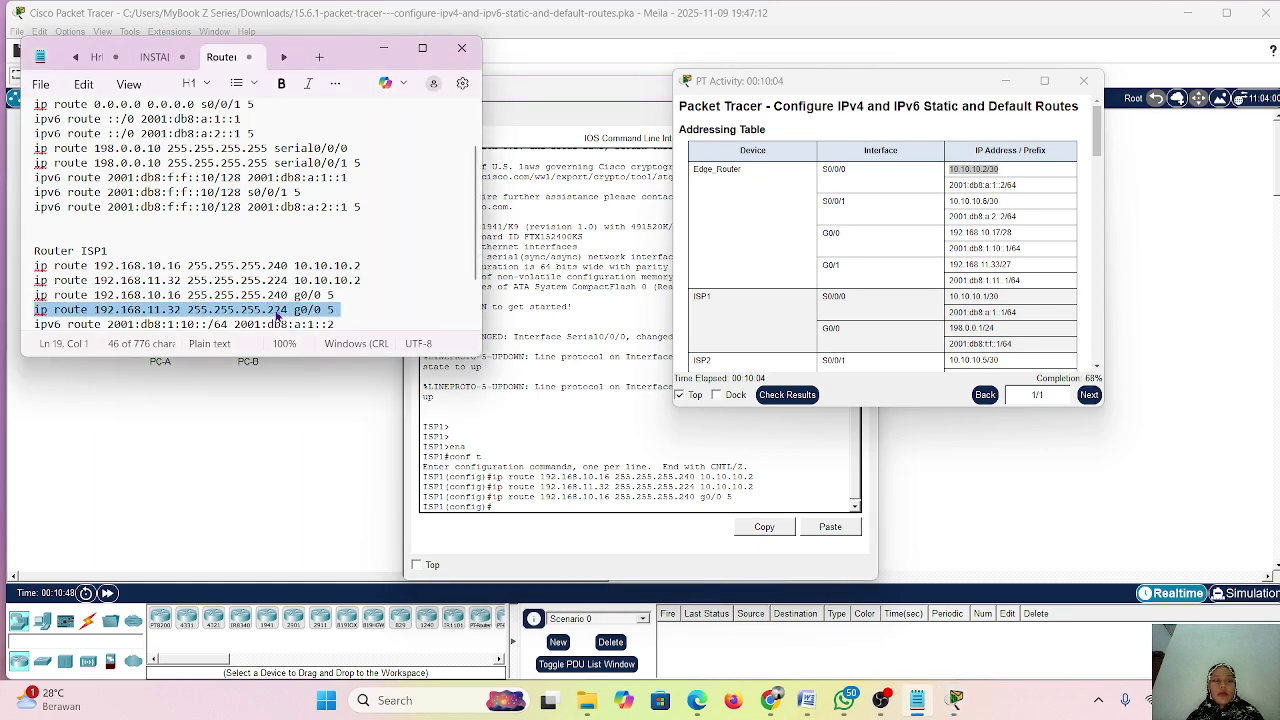
left_click(557, 505)
right_click(557, 505)
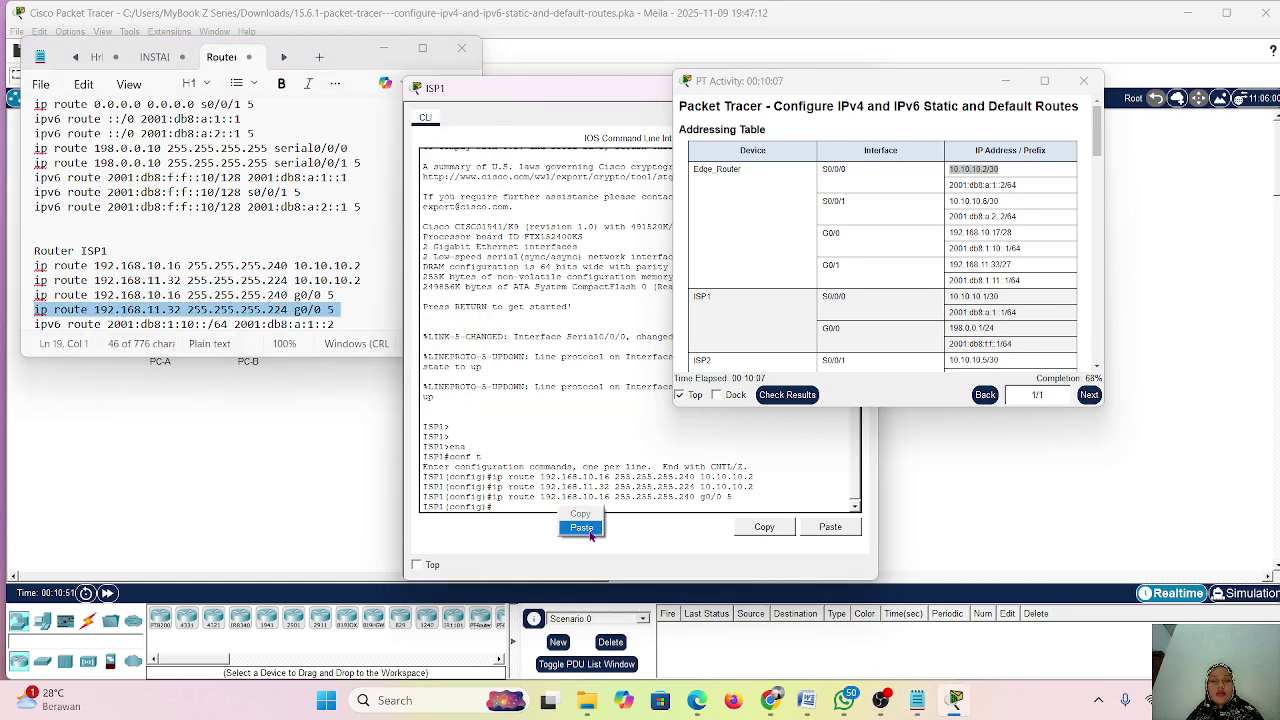
left_click(589, 530)
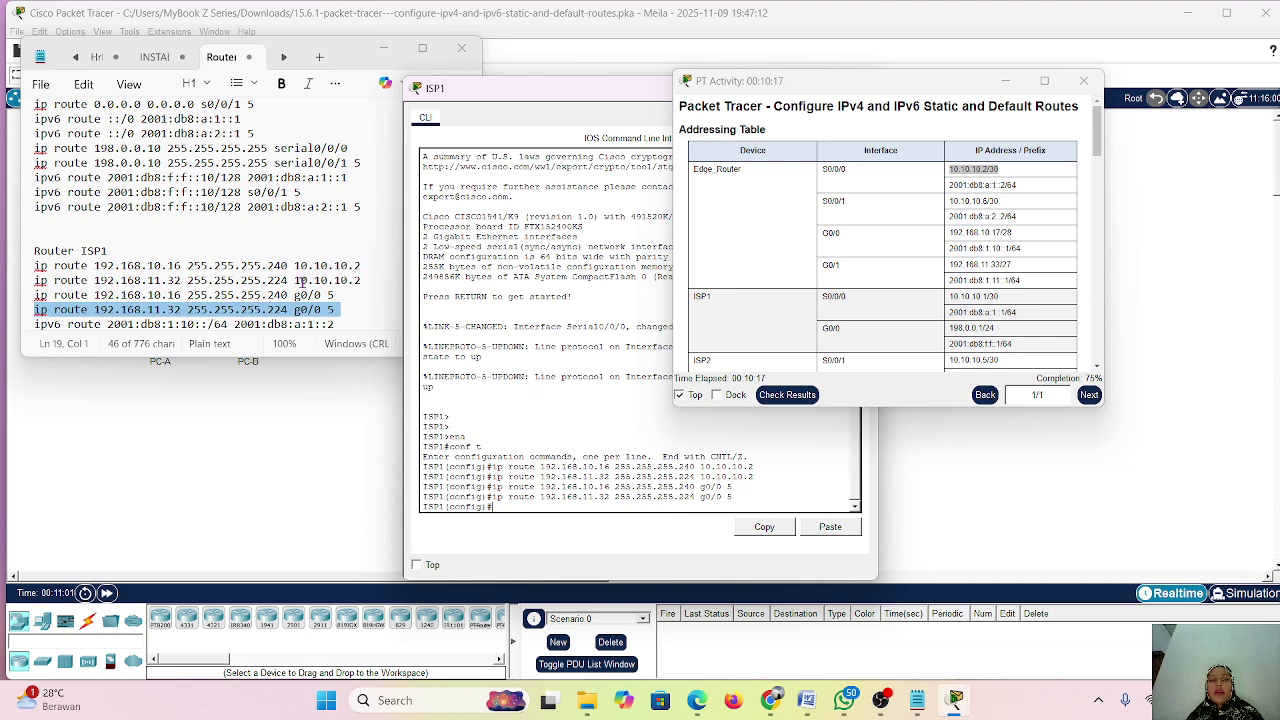
- Copy the IPv6 static route "ipv6 route 2001:db8:1:10::/64 2001:db8:a:1::2" from the notes and run it on ISP1
scroll(303, 277, "down", 1)
scroll(303, 277, "down", 1)
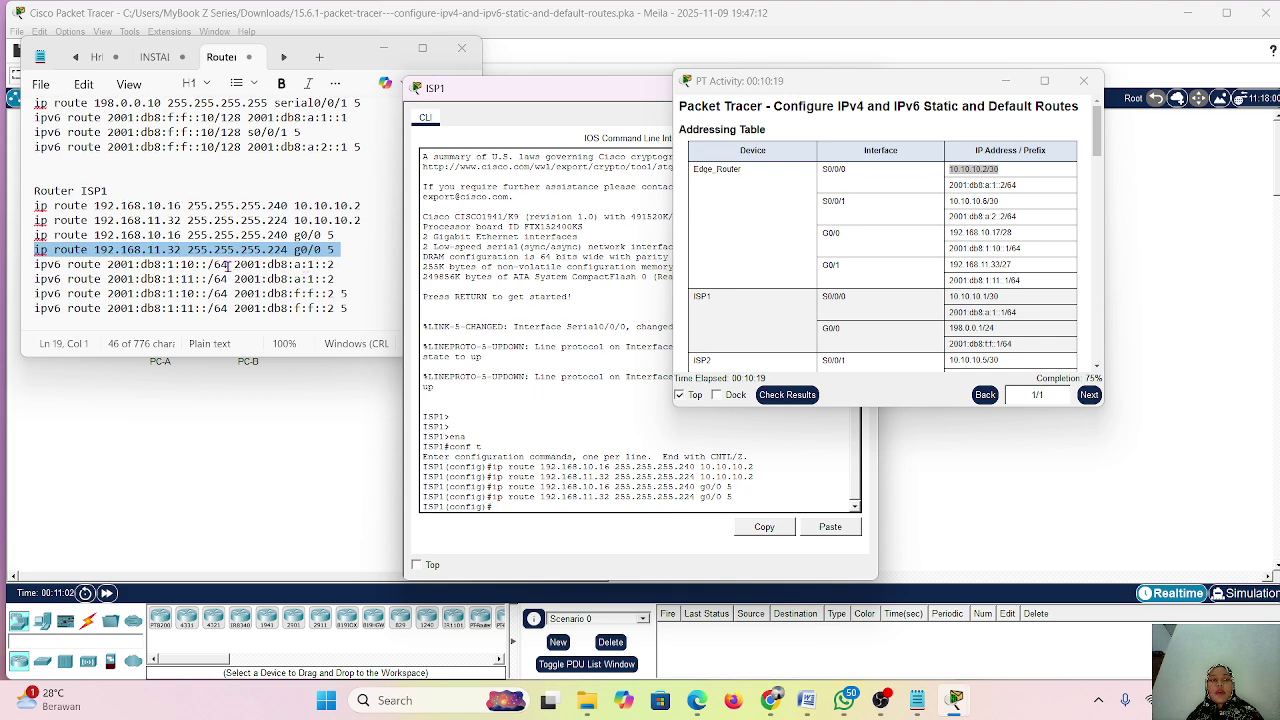
triple_click(228, 266)
key("ctrl+c")
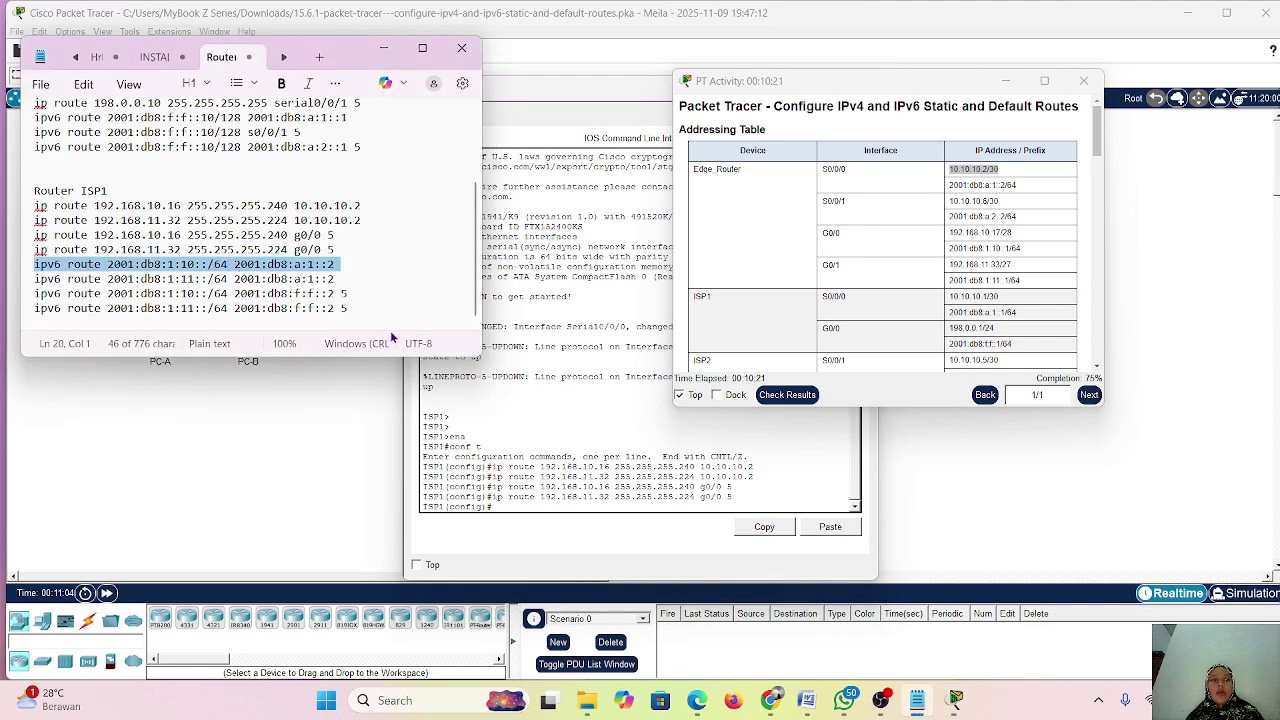
left_click(511, 509)
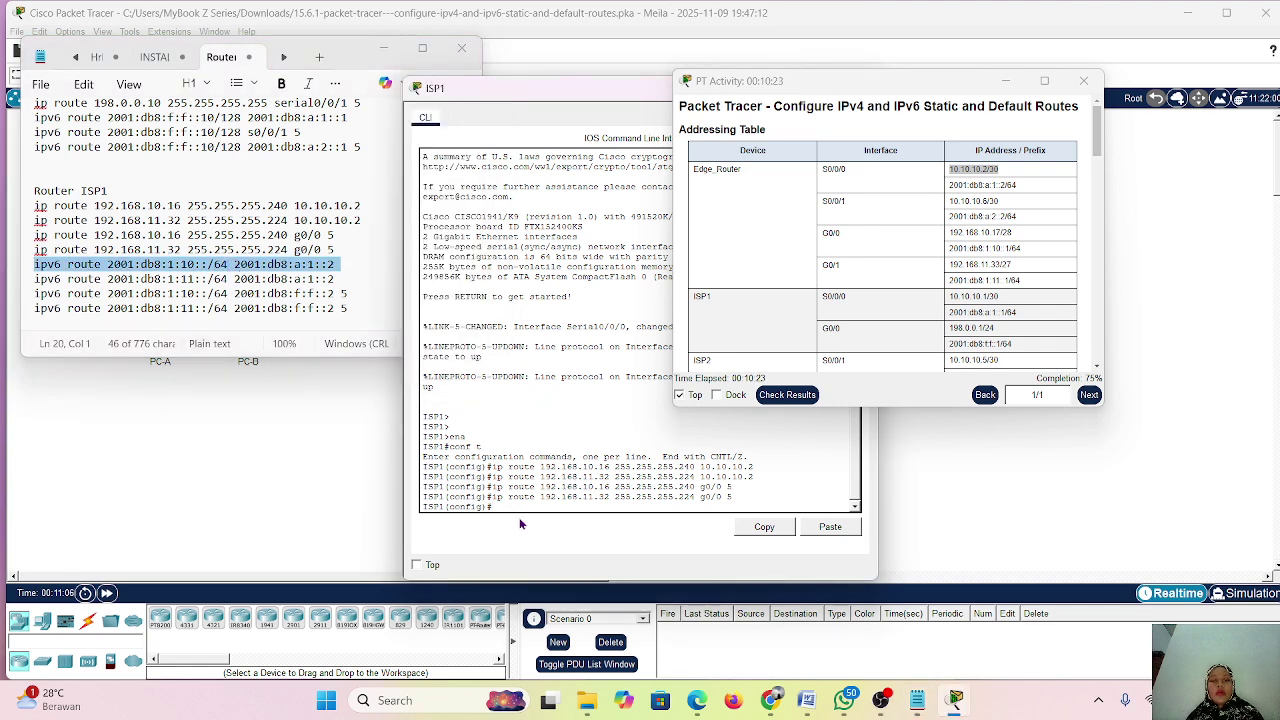
right_click(521, 509)
left_click(543, 530)
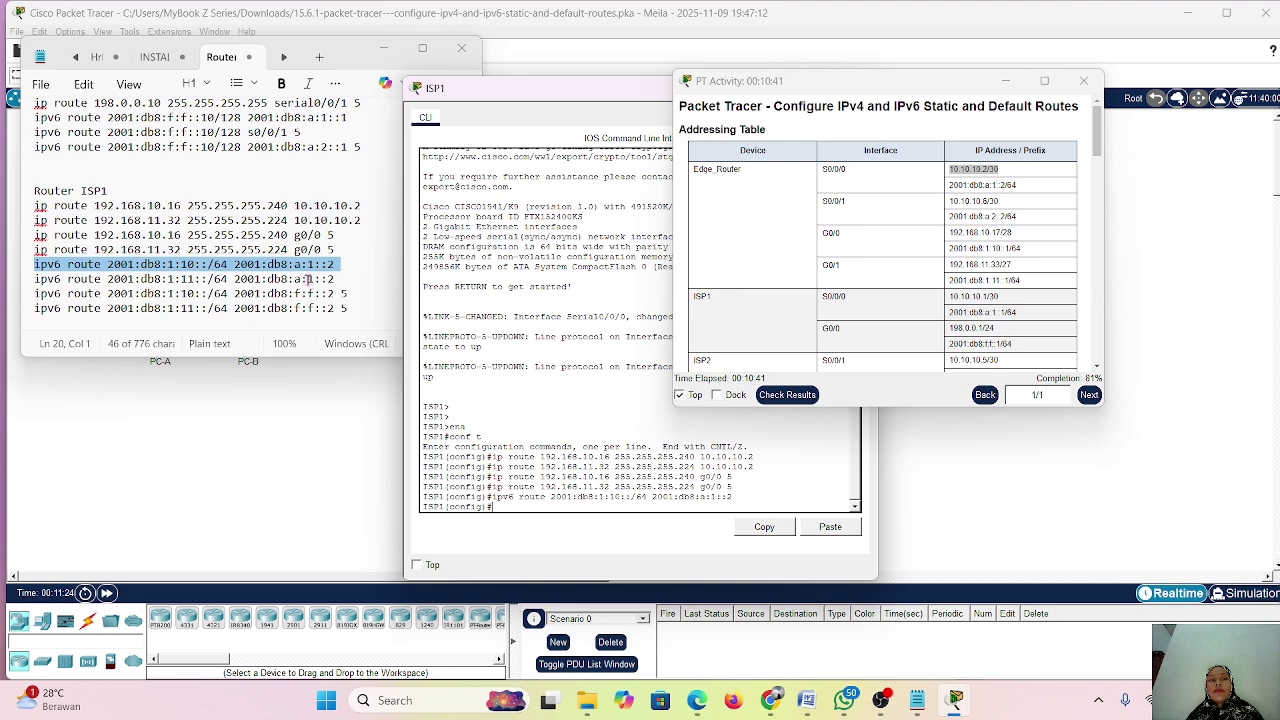
- Copy the IPv6 static route "ipv6 route 2001:db8:1:11::/64 2001:db8:a:1::2" from the notes and run it on ISP1
left_click_drag(294, 279, 301, 279)
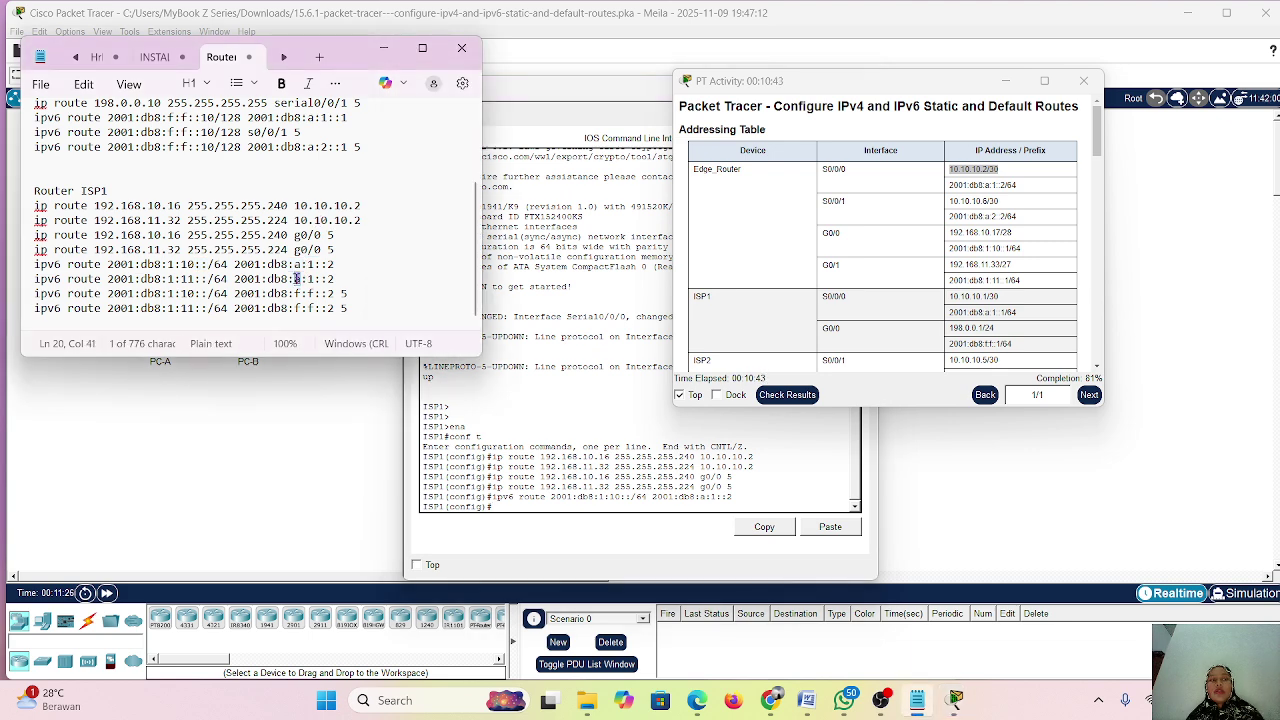
triple_click(296, 279)
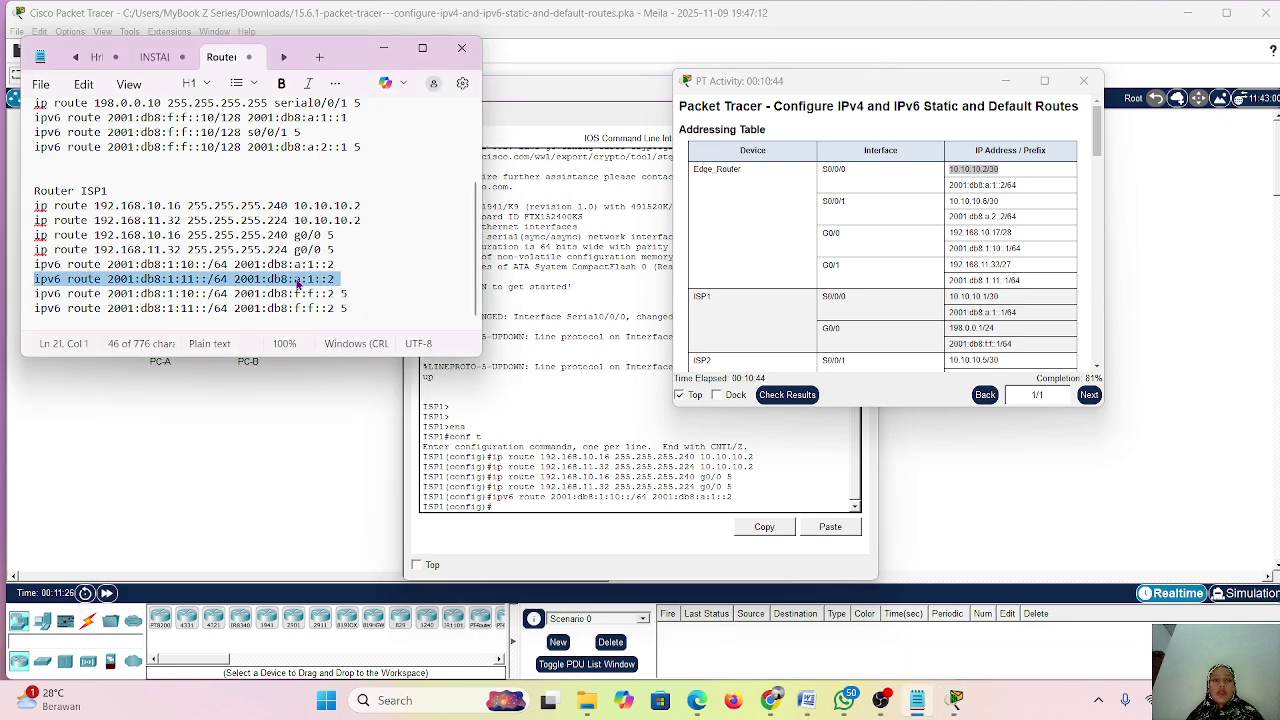
left_click(574, 505)
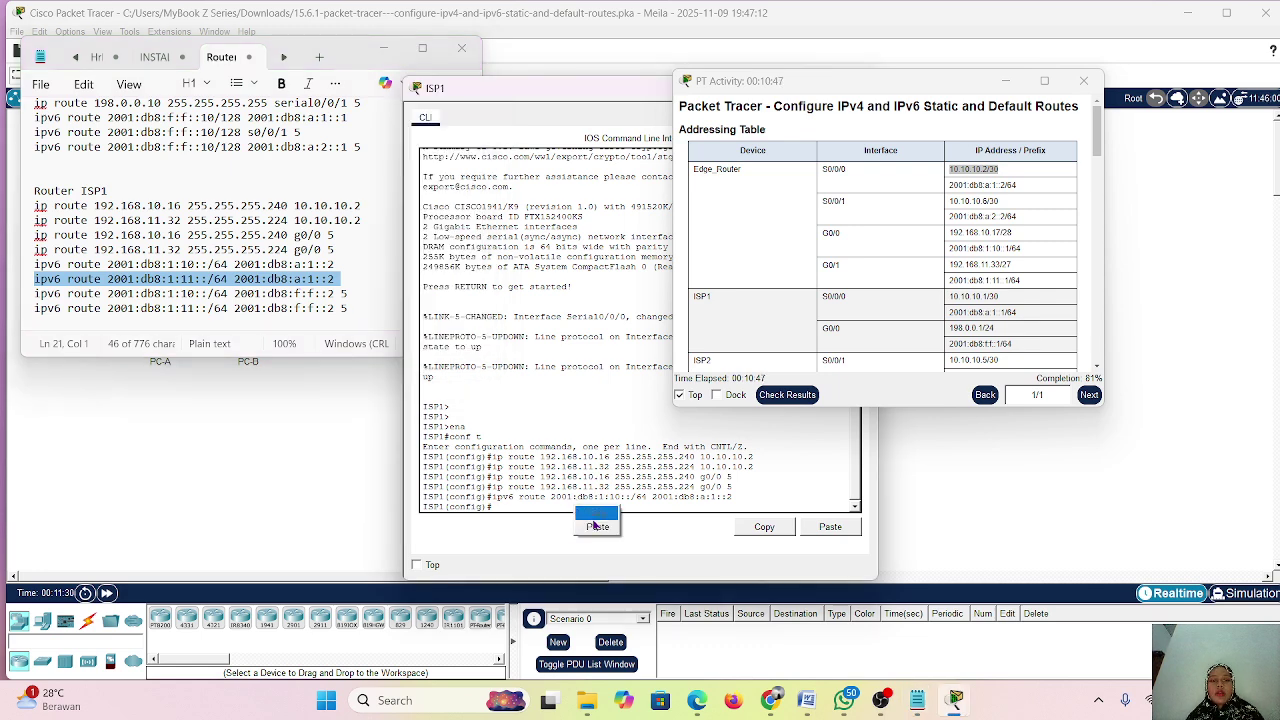
type("ipv6 route 2001:db8:1:11::/64 2001:db8:a:1::2")
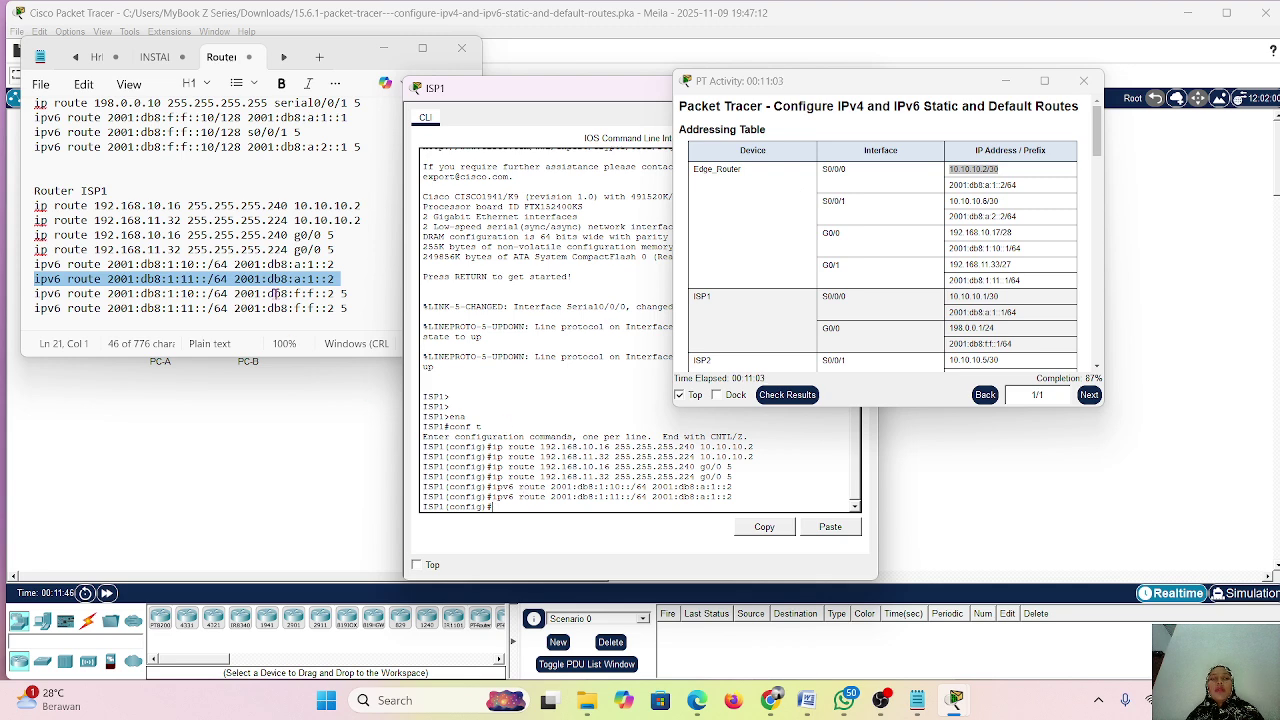
- Copy the IPv6 floating static route "ipv6 route 2001:db8:1:10::/64 2001:db8:f:f::2 5" from the notes and run it on ISP1
triple_click(277, 296)
key("ctrl+c")
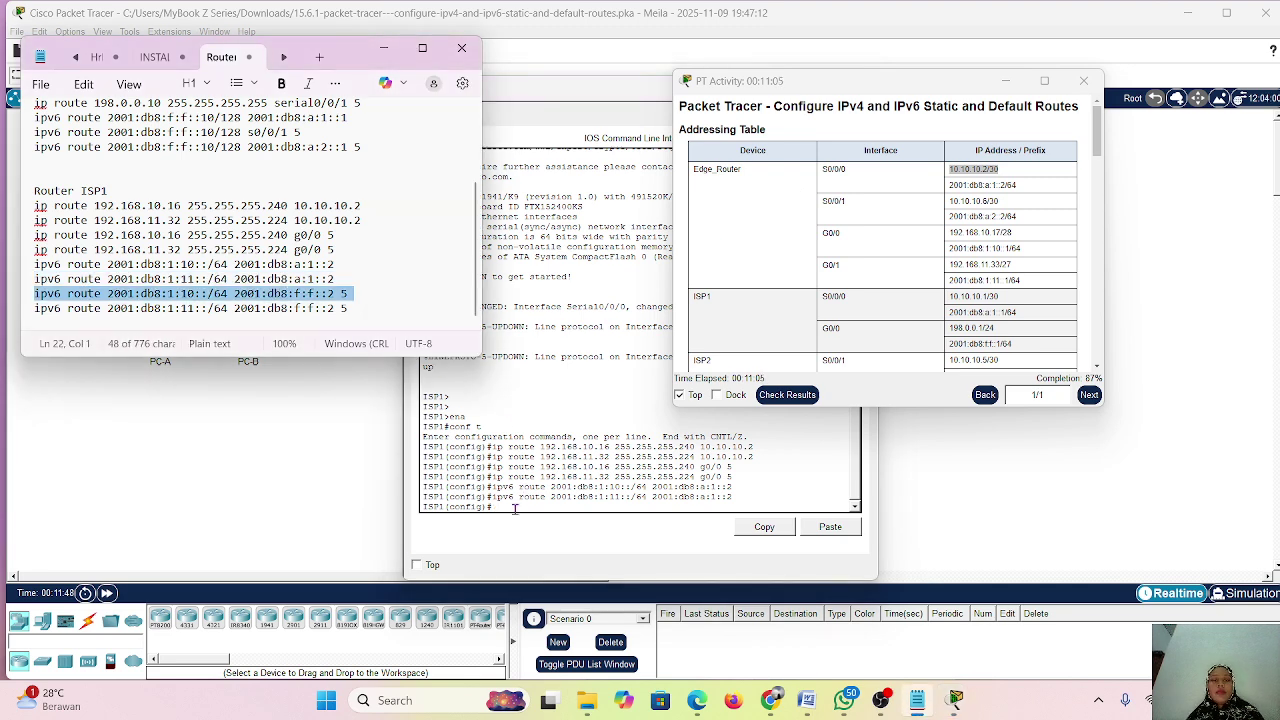
left_click(522, 506)
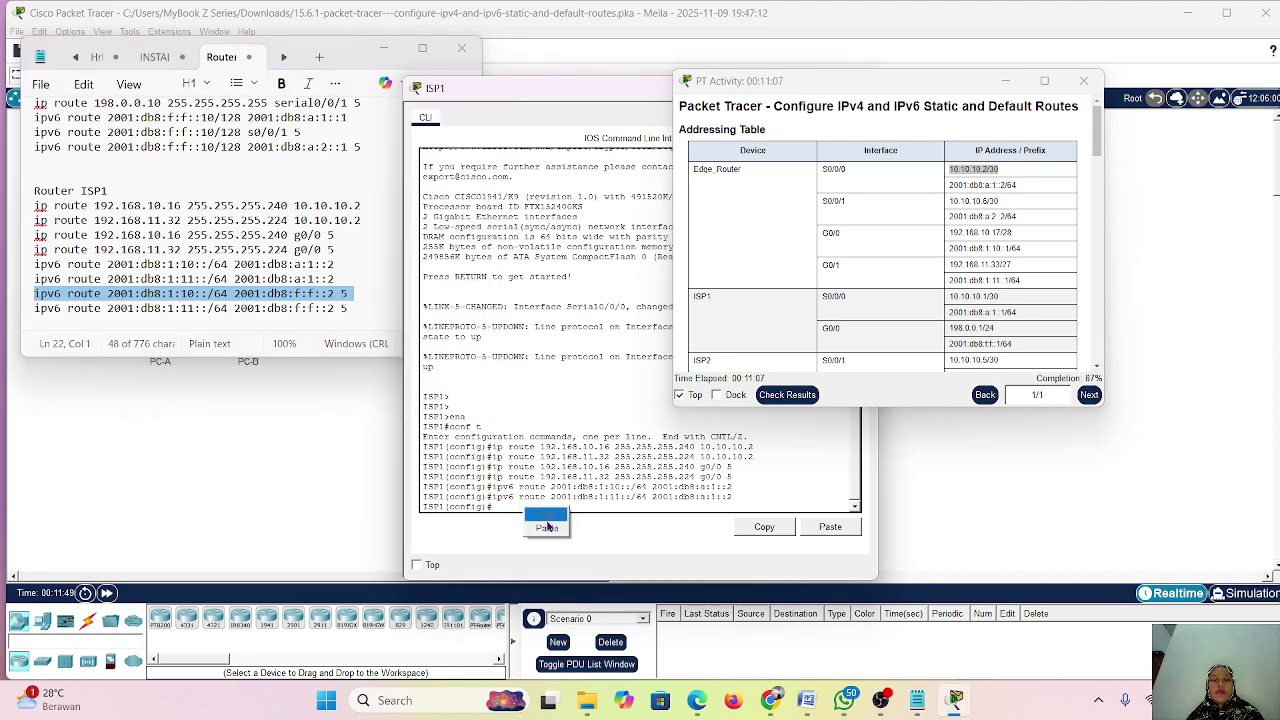
key("ctrl+v")
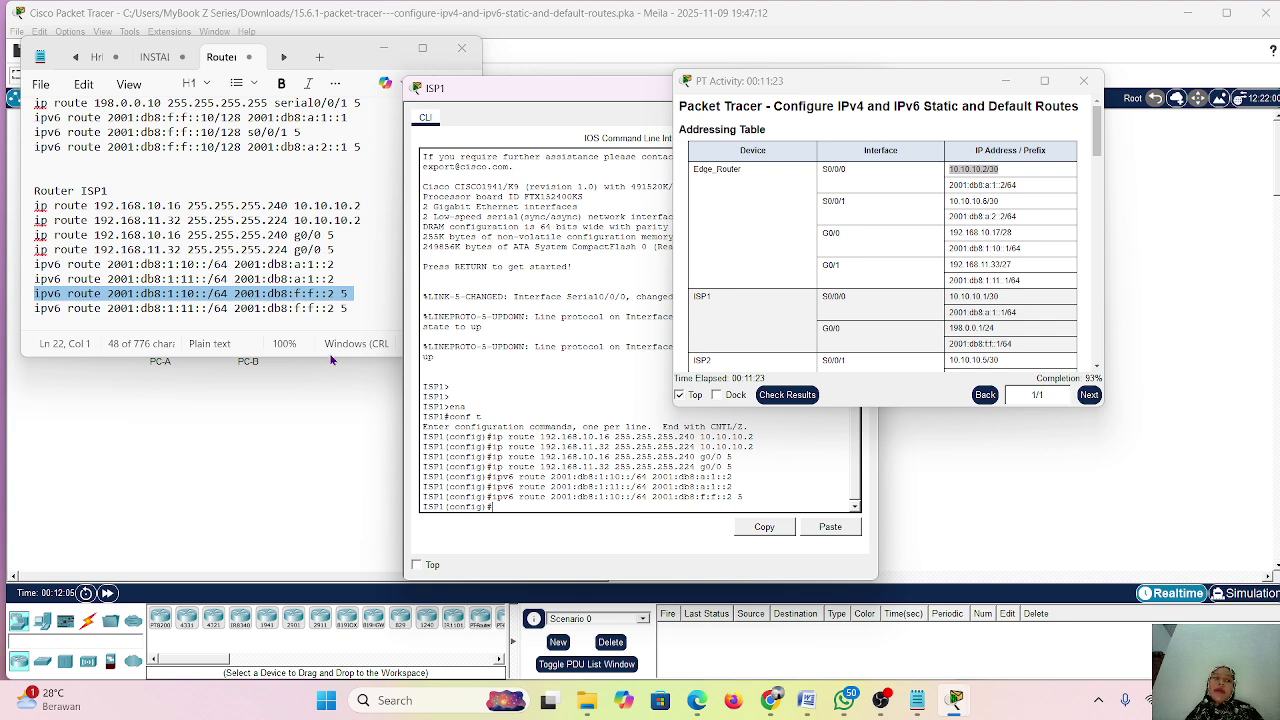
- Copy the IPv6 floating static route "ipv6 route 2001:db8:1:11::/64 2001:db8:f:f::2 5" from the notes and run it on ISP1
triple_click(86, 309)
key("ctrl+c")
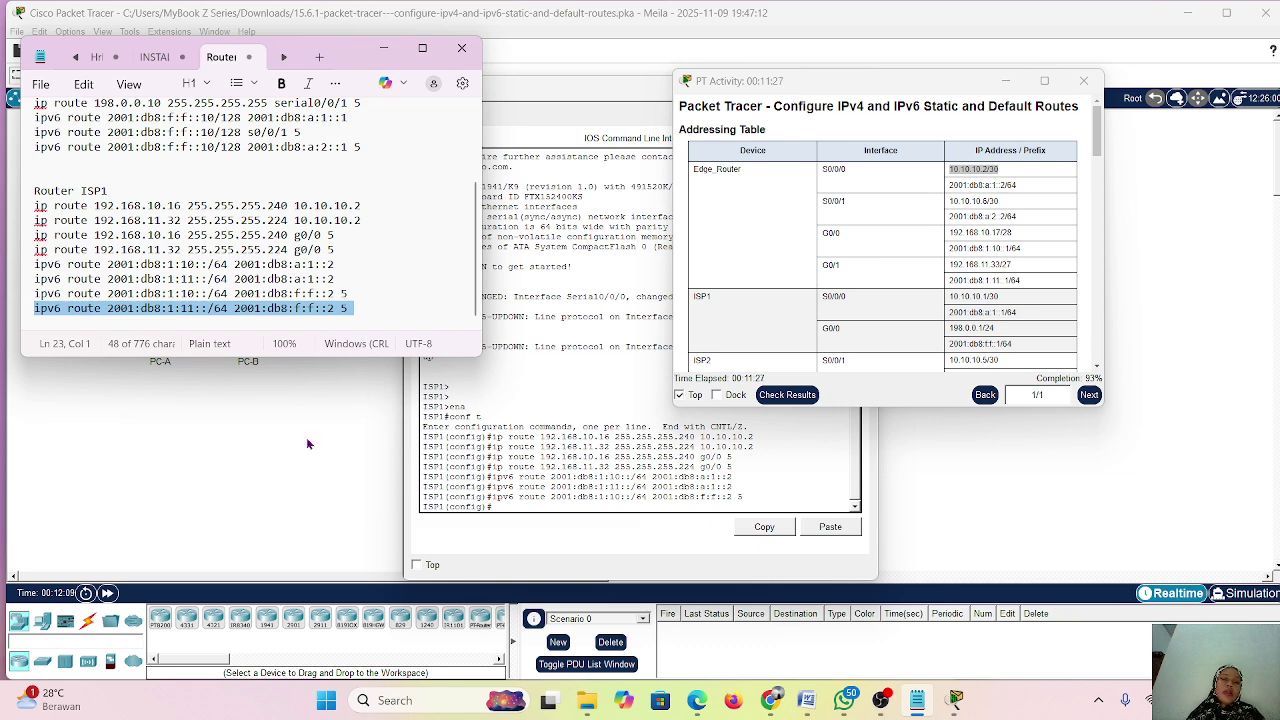
left_click(546, 507)
right_click(546, 507)
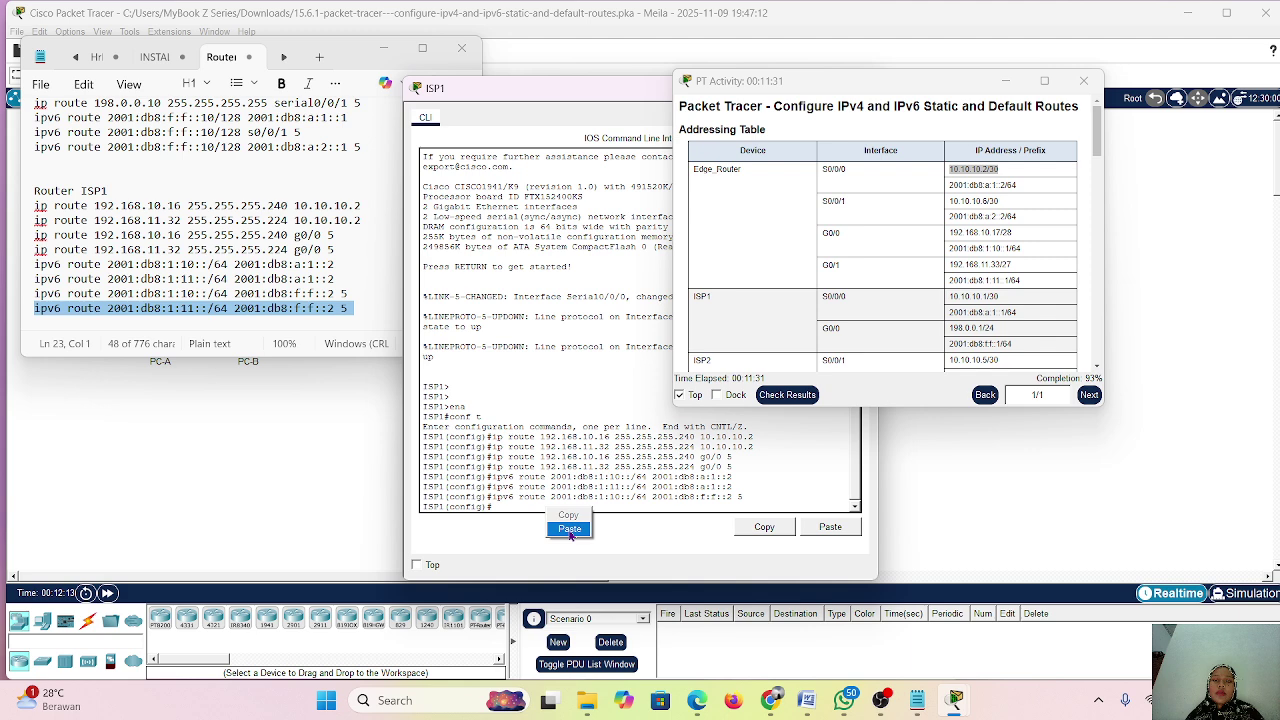
left_click(570, 529)
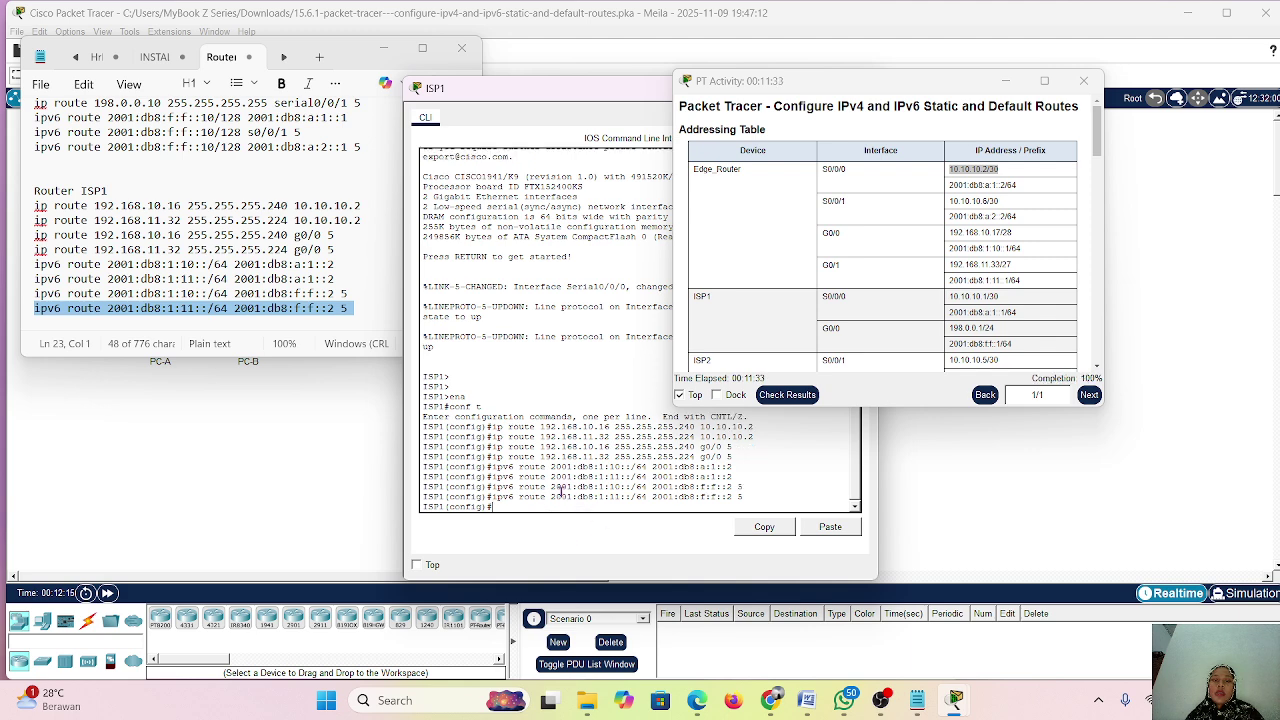
triple_click(532, 487)
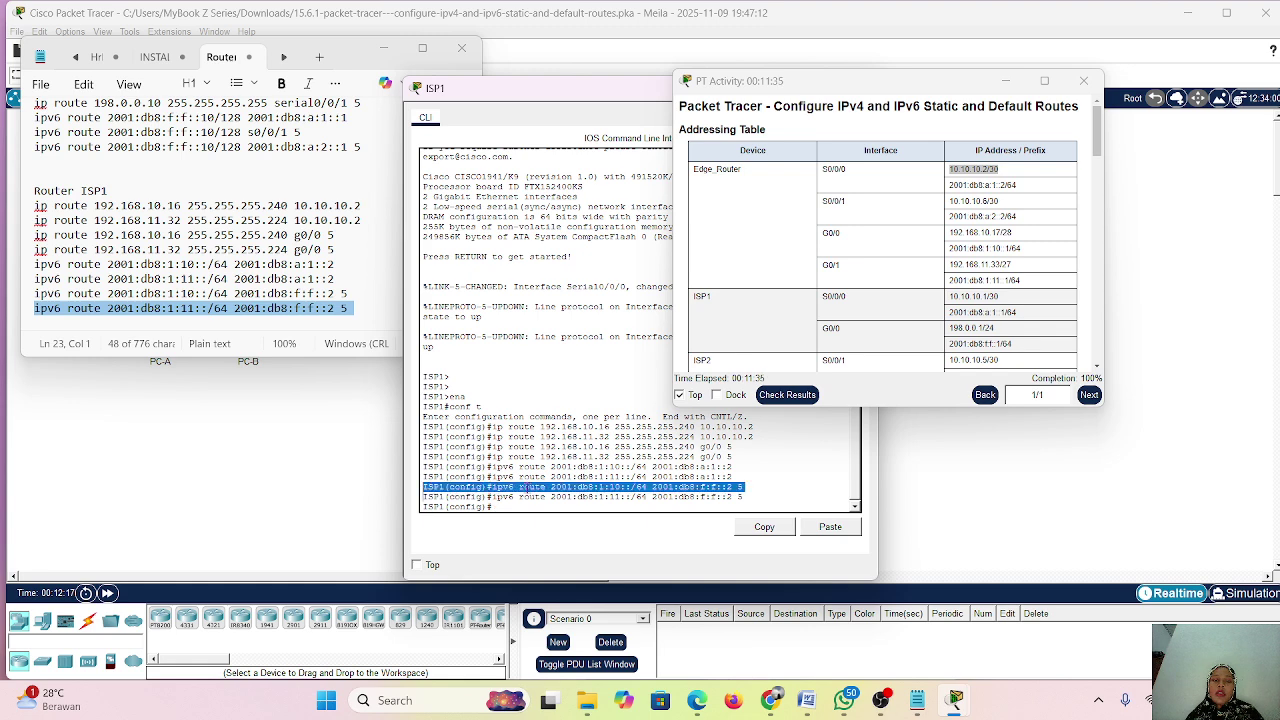
double_click(532, 487)
triple_click(544, 497)
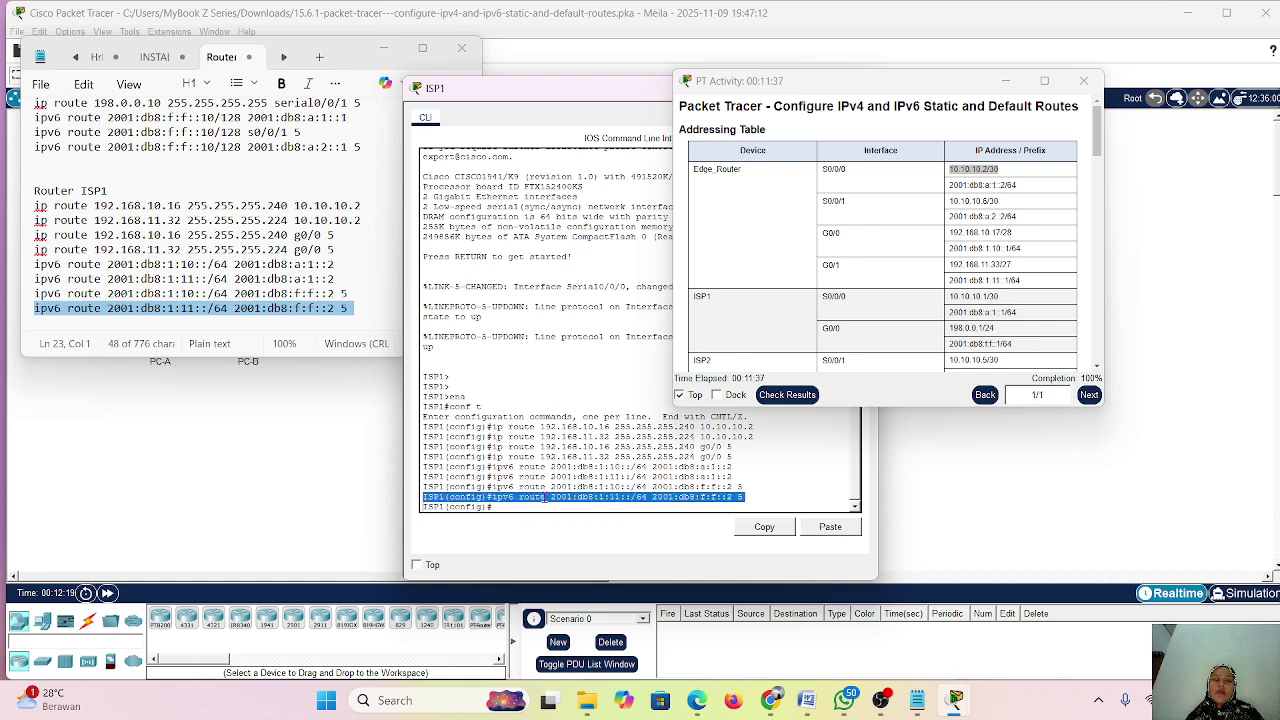
left_click(565, 503)
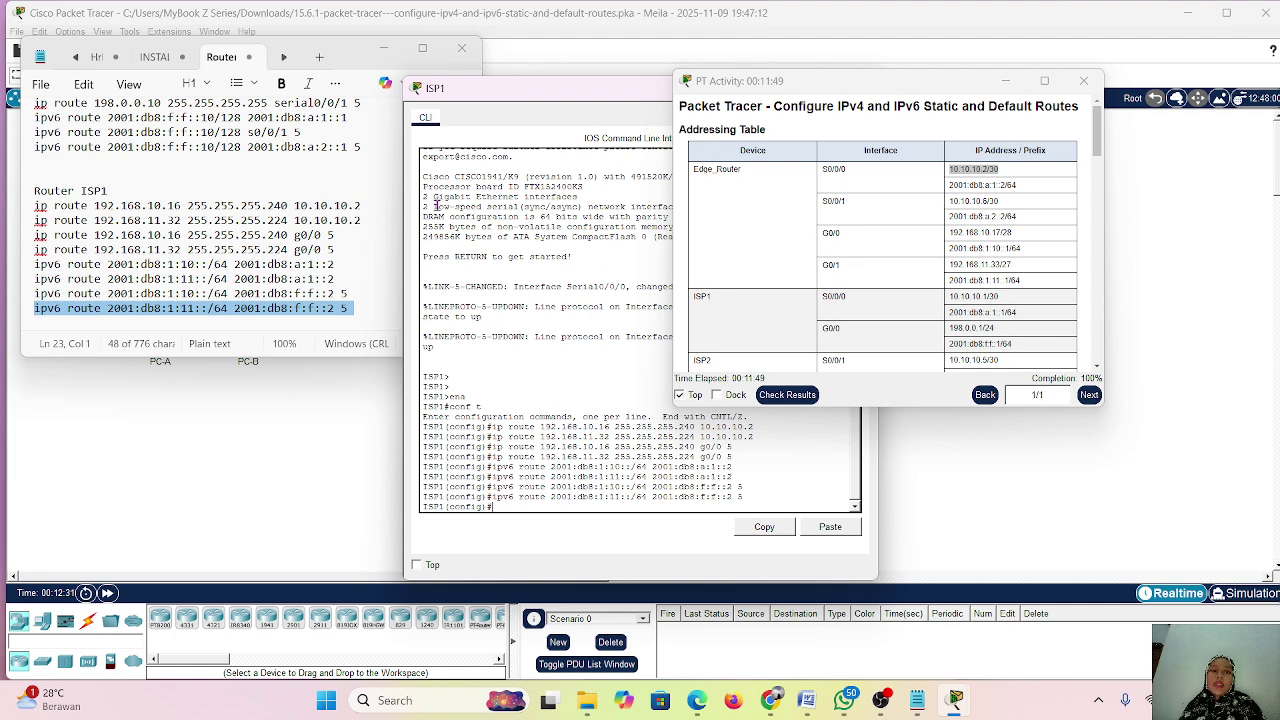
- Minimise the notes, the ISP1 command-line window and the activity instructions to uncover the network topology
left_click(386, 50)
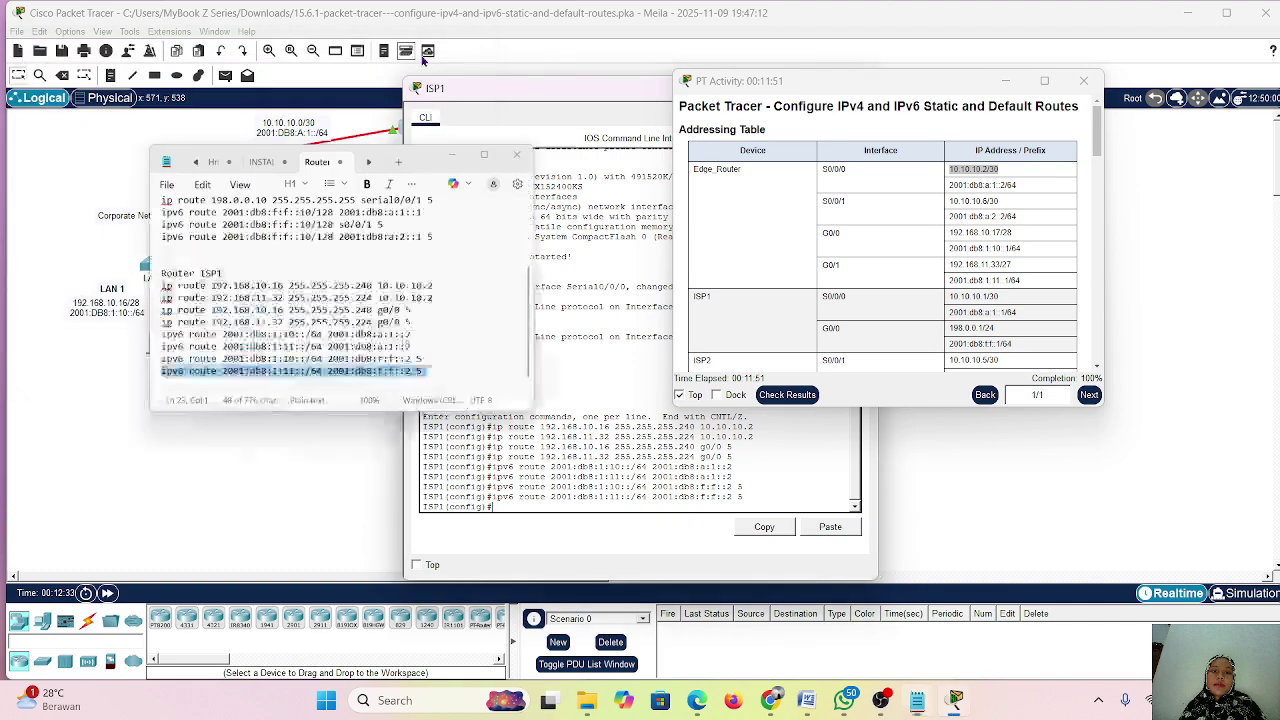
left_click_drag(604, 97, 339, 92)
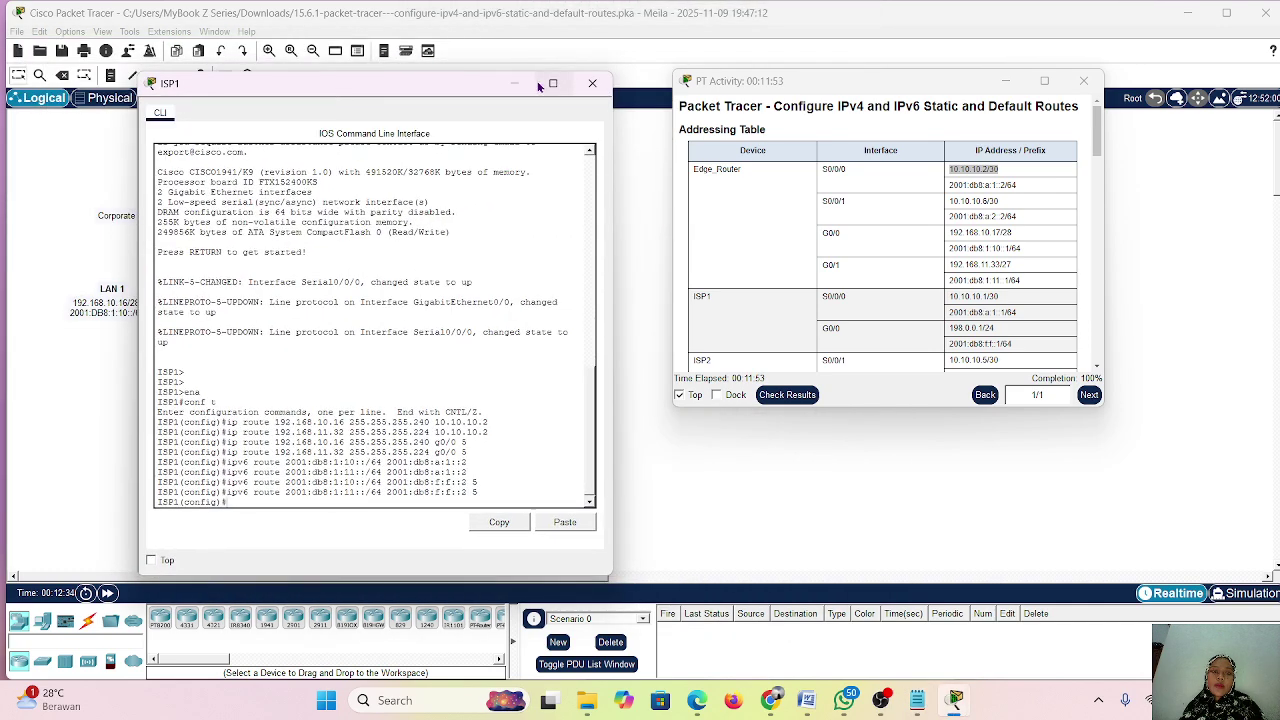
left_click(511, 87)
left_click_drag(844, 84, 574, 80)
left_click(747, 263)
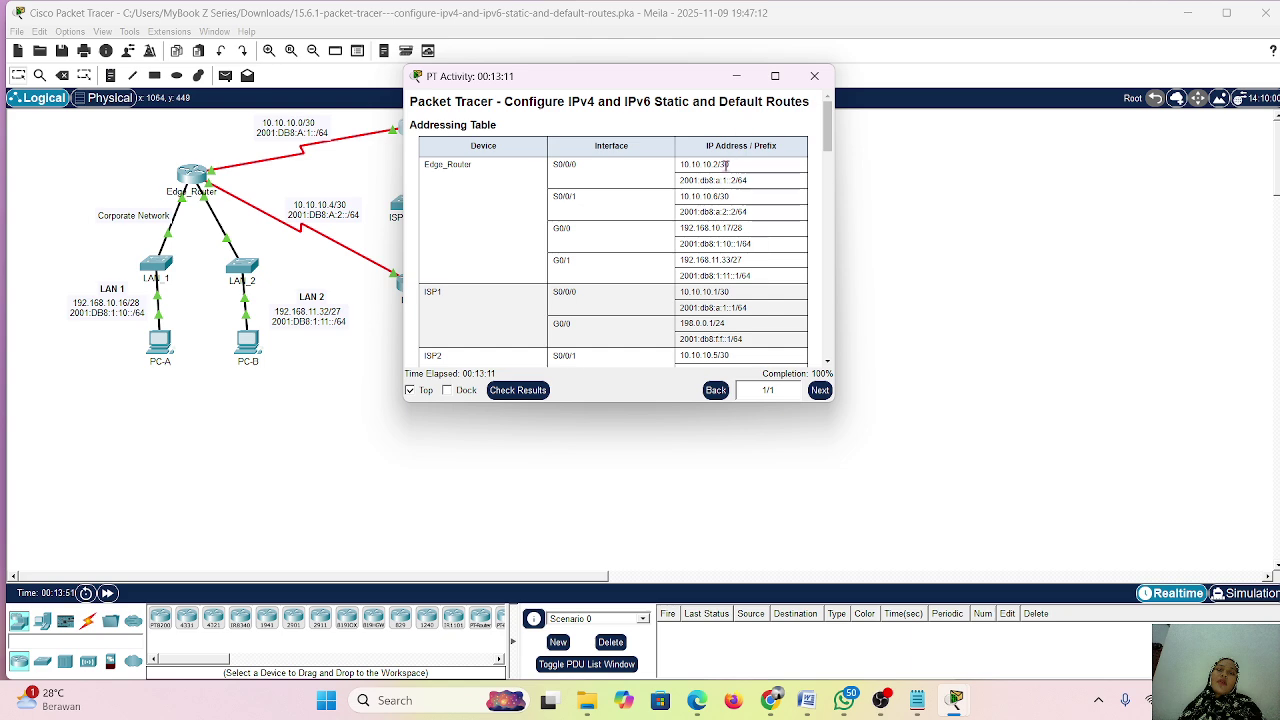
scroll(806, 357, "down", 2)
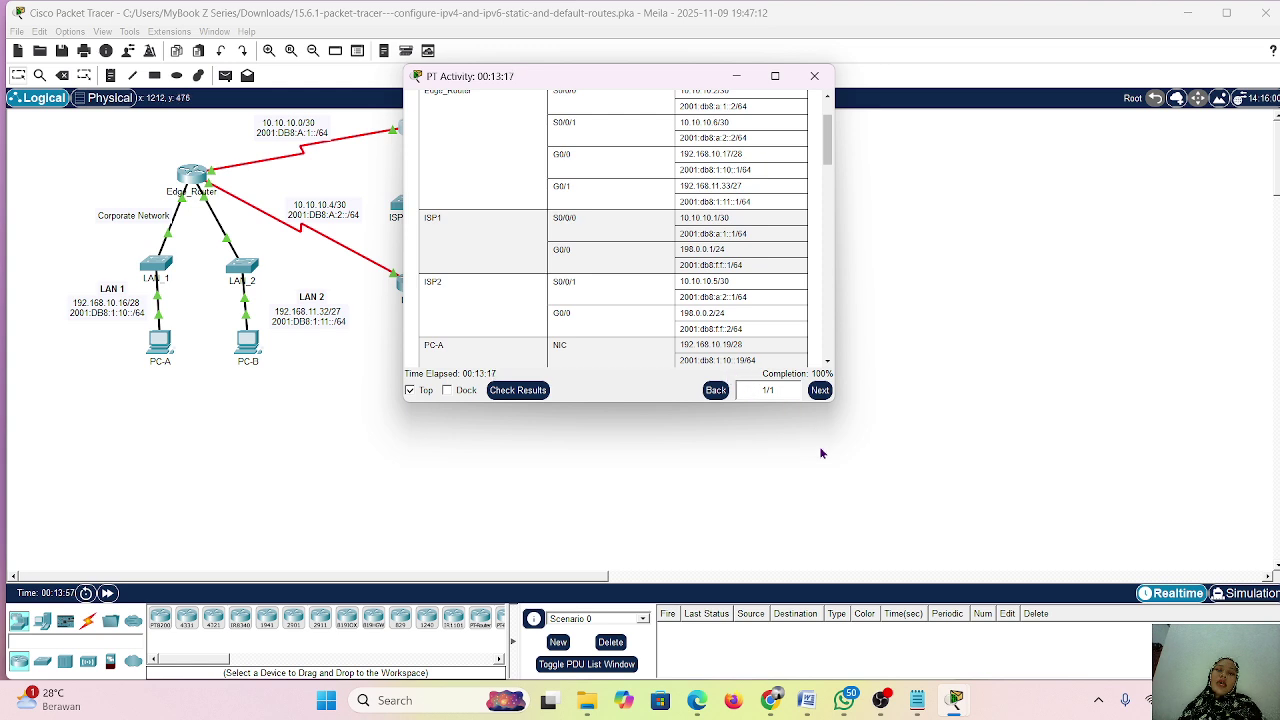
left_click(736, 77)
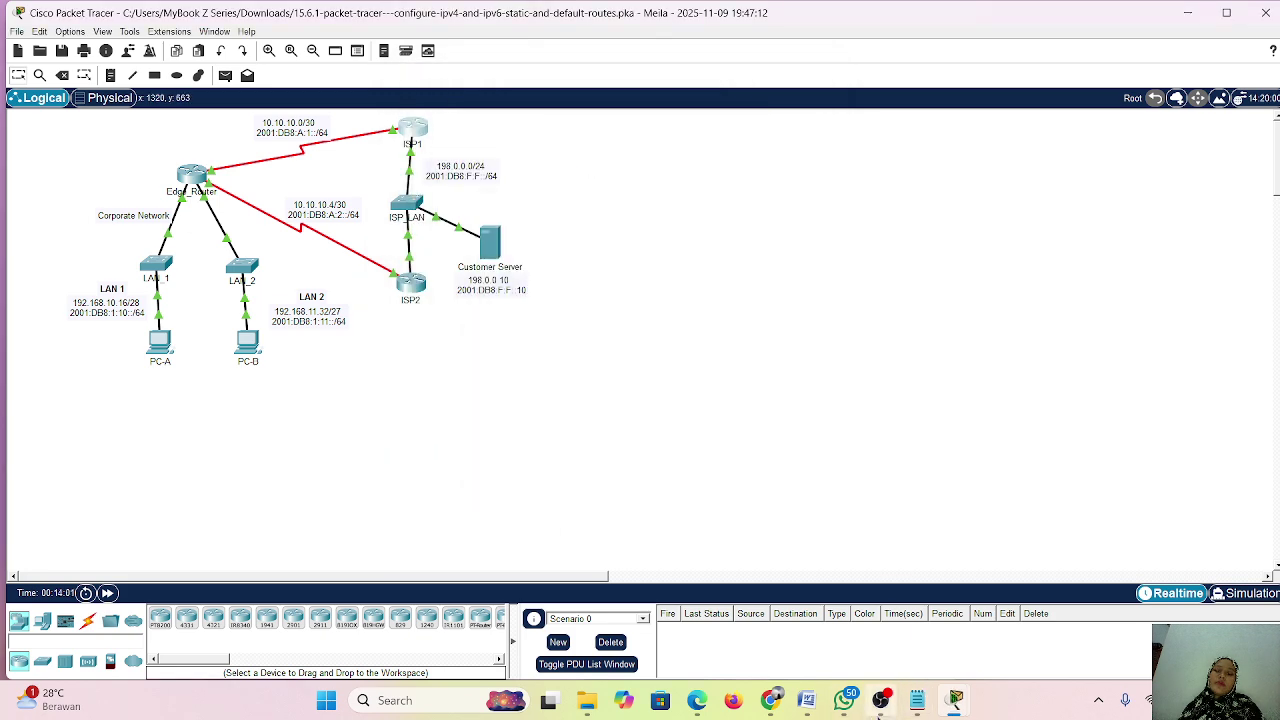
left_click(880, 700)
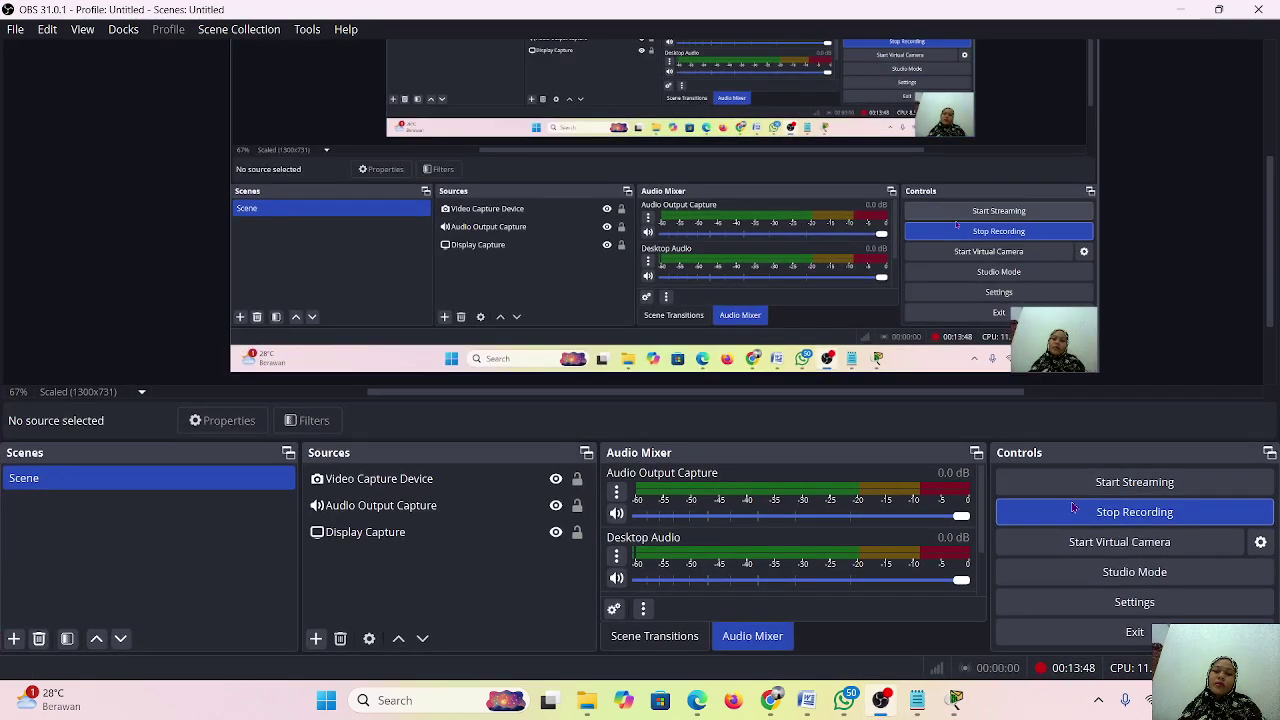